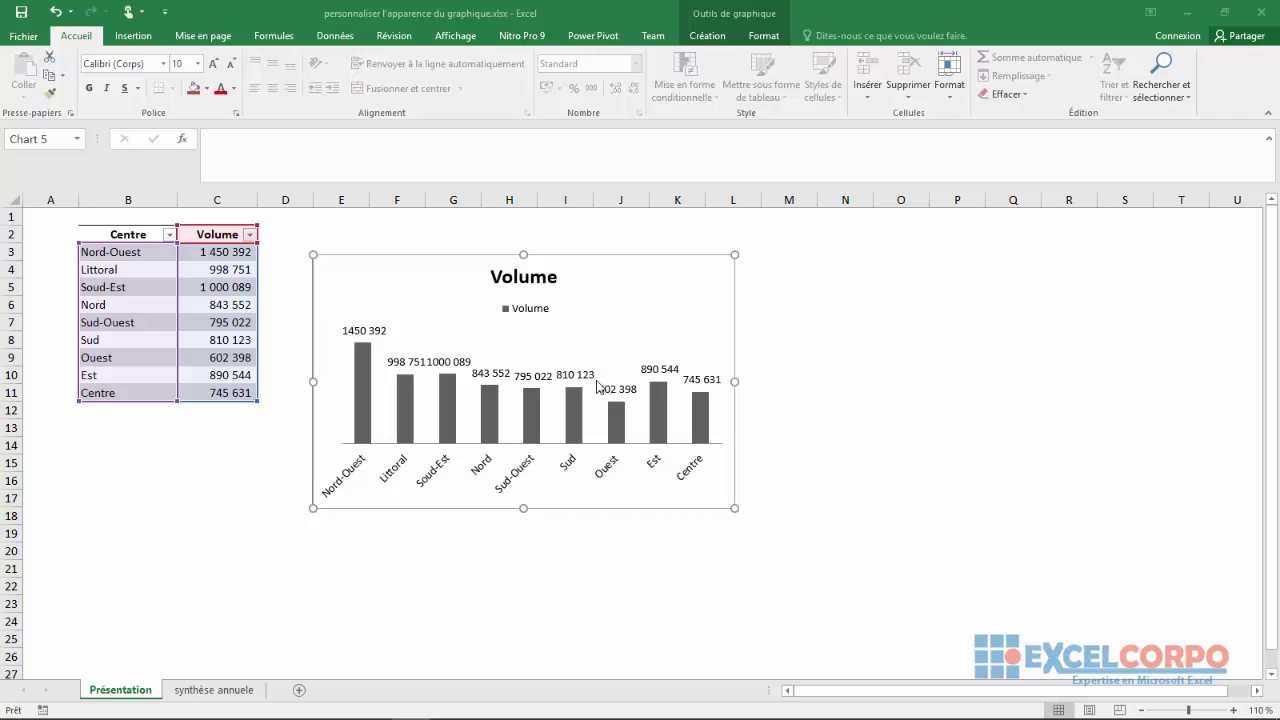
Look through the Volume chart's elements, styles and data filter buttons, then deselect it.
click(740, 284)
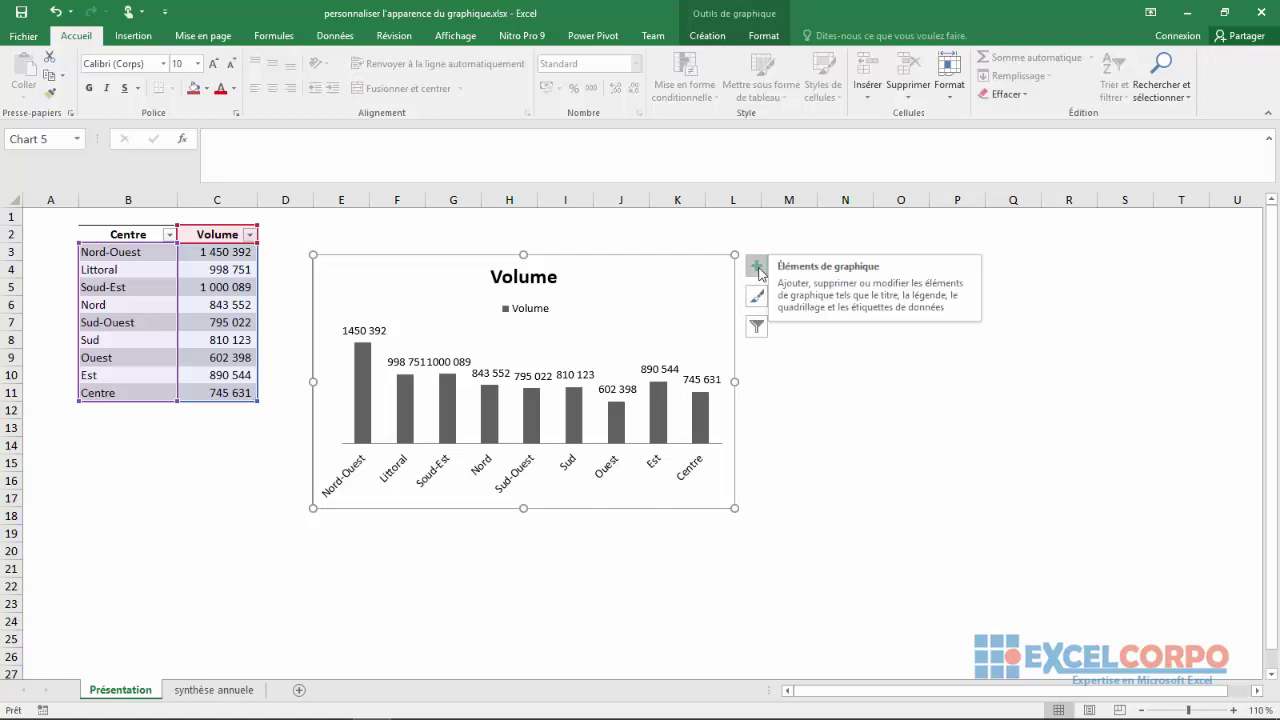
click(757, 268)
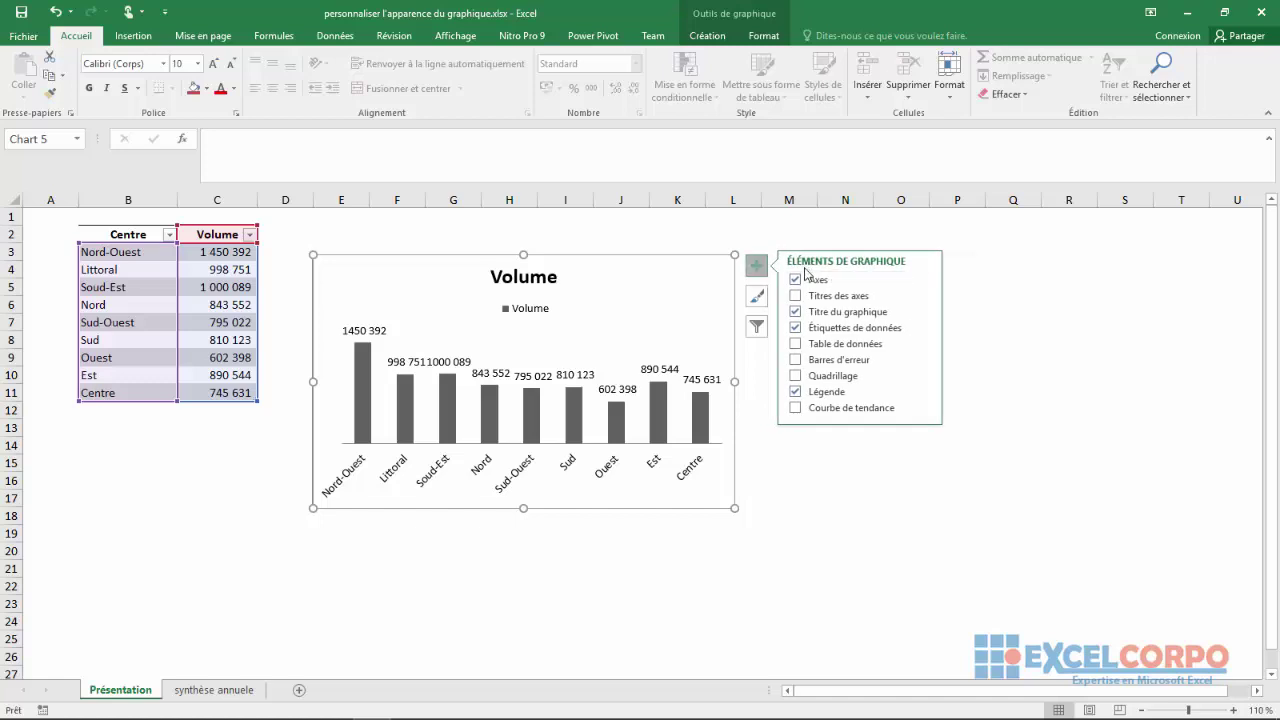
click(757, 295)
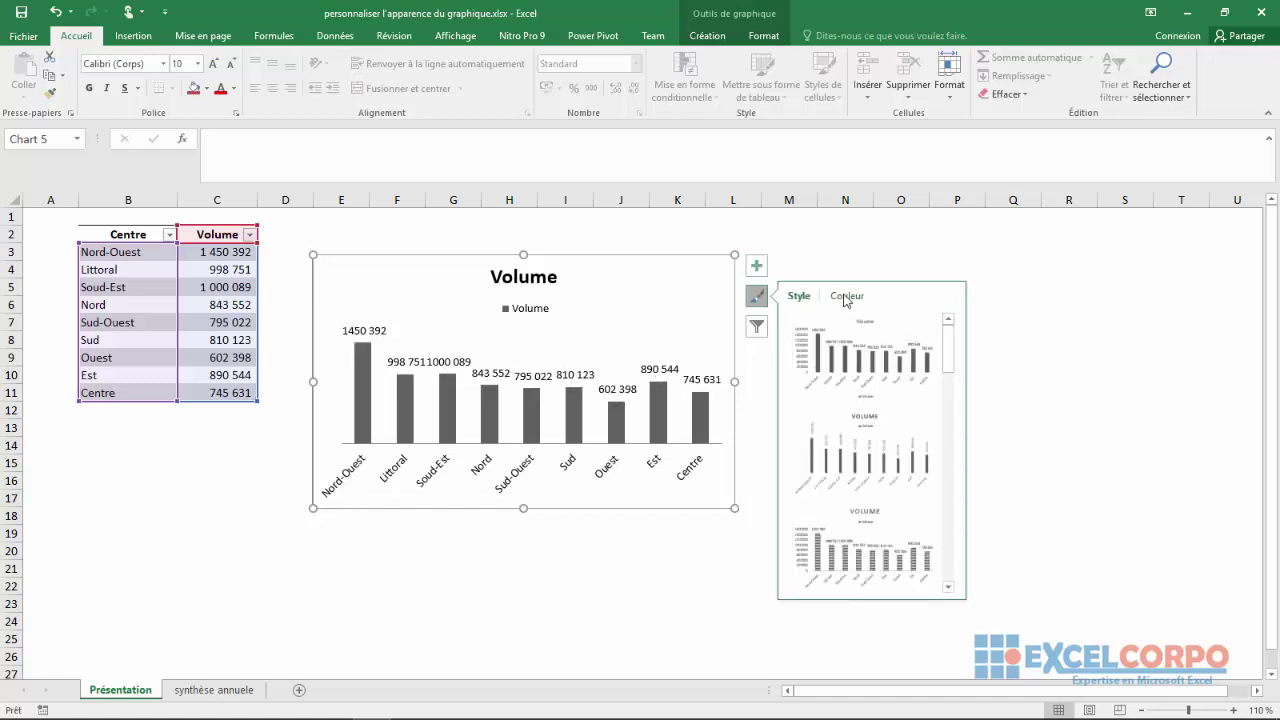
click(764, 326)
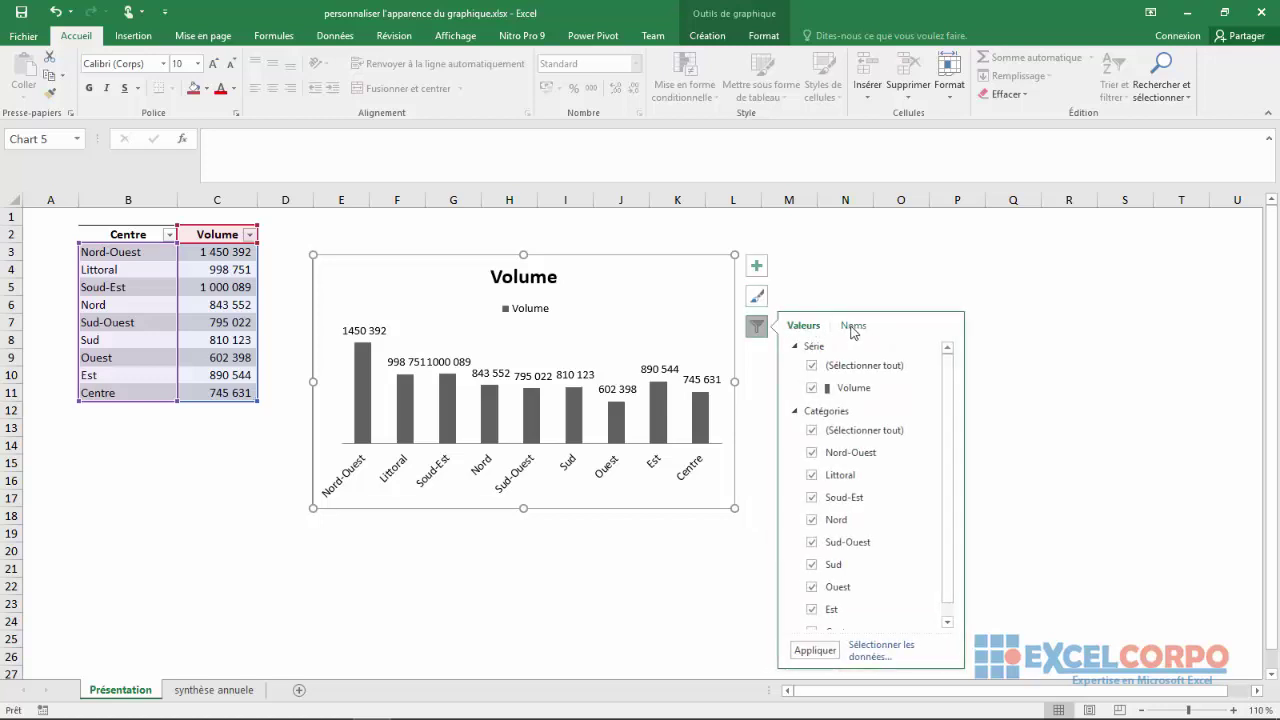
click(853, 331)
click(813, 328)
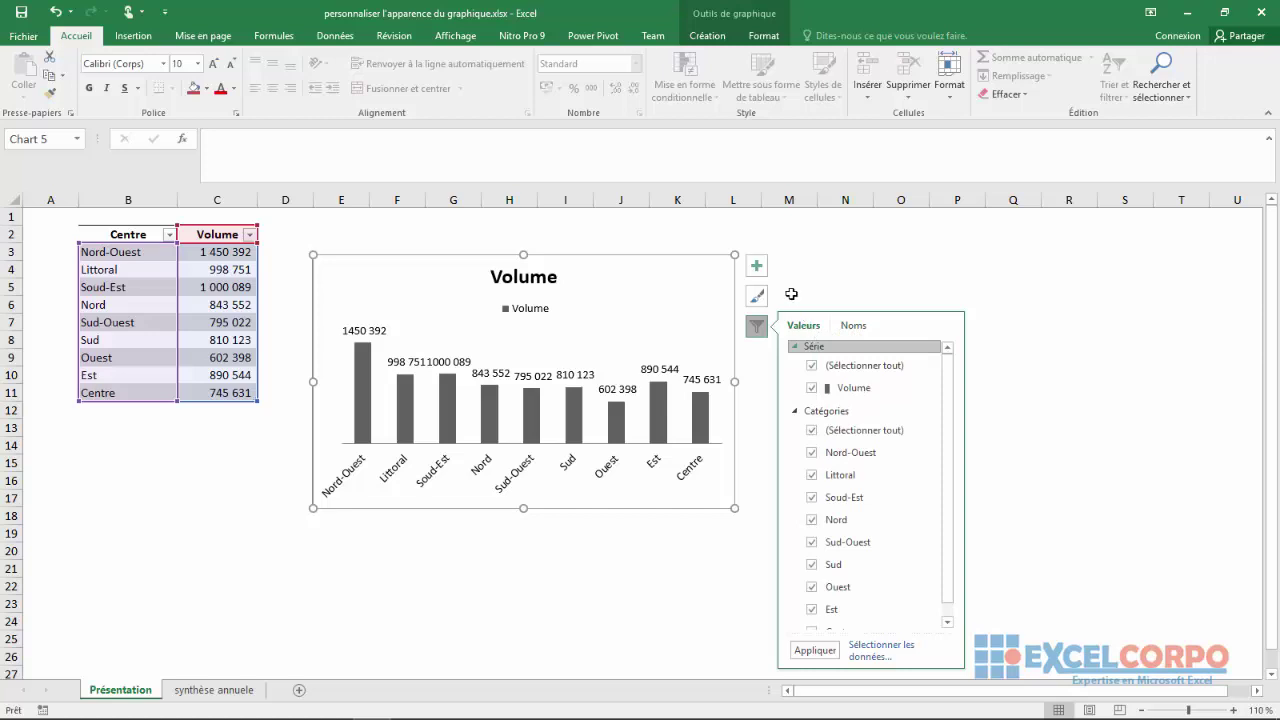
click(791, 294)
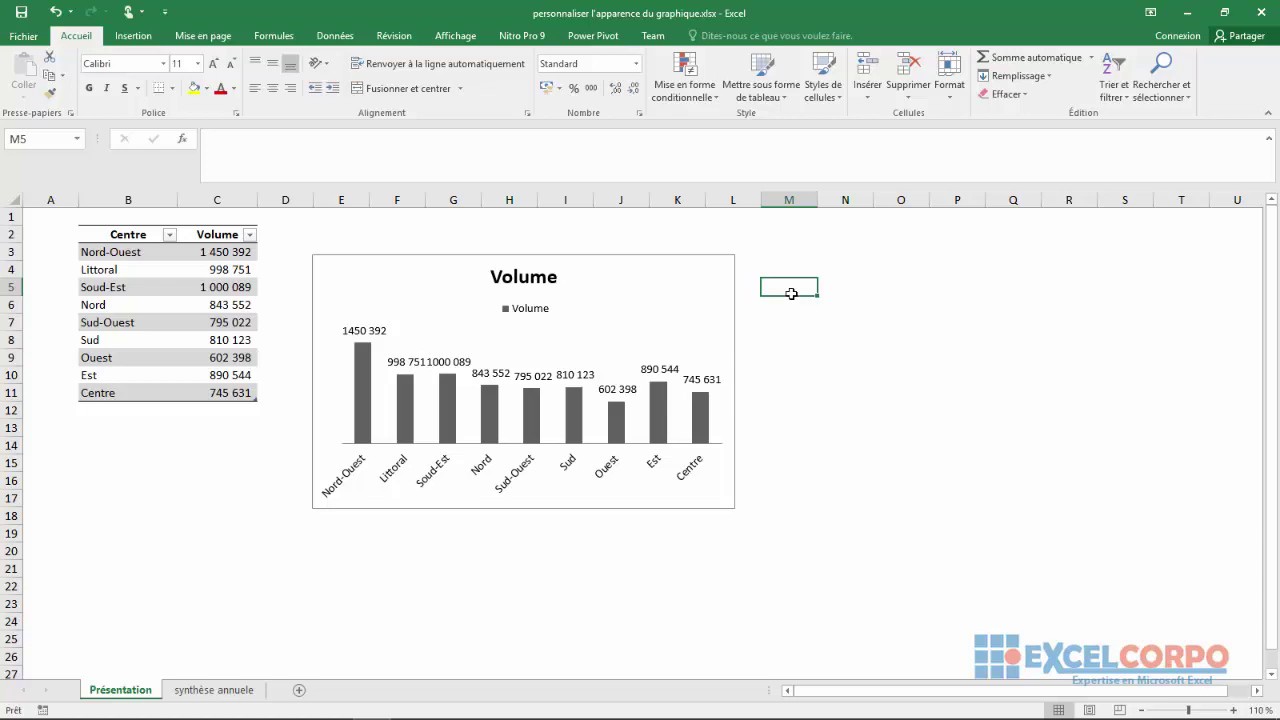
Browse the chart style gallery, then apply the red Couleur 3 palette to the bars.
click(726, 295)
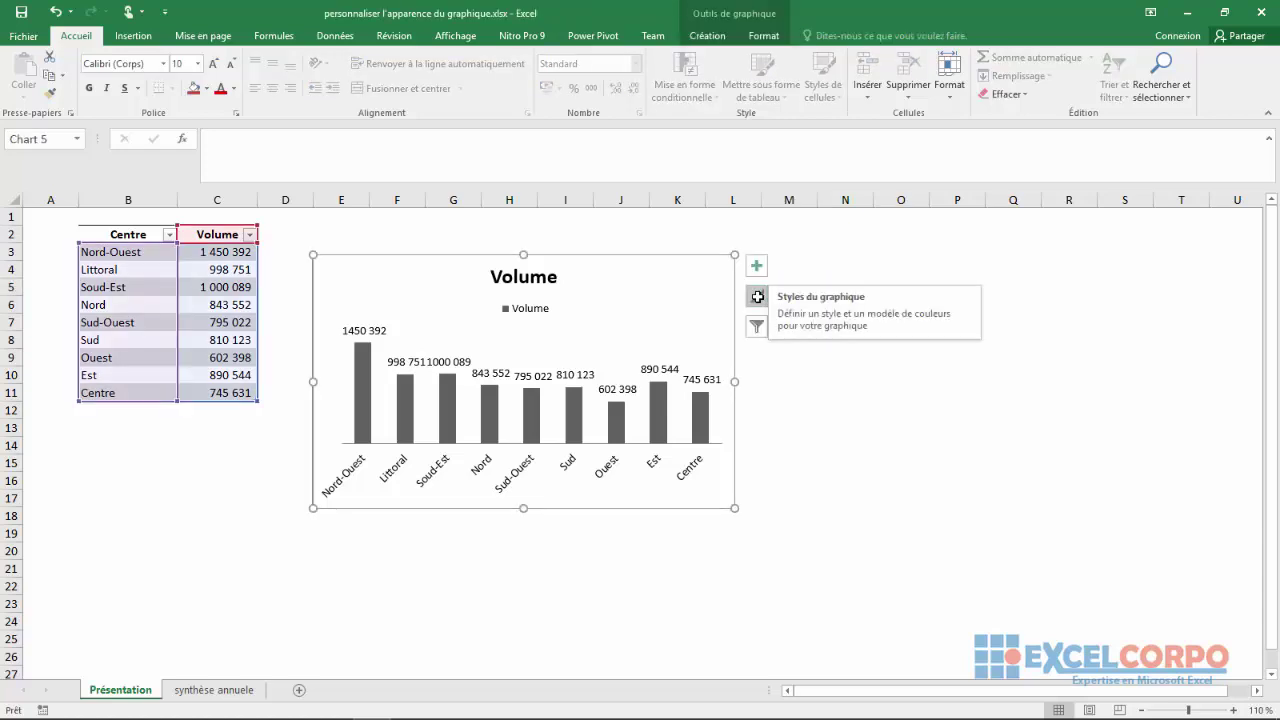
click(758, 296)
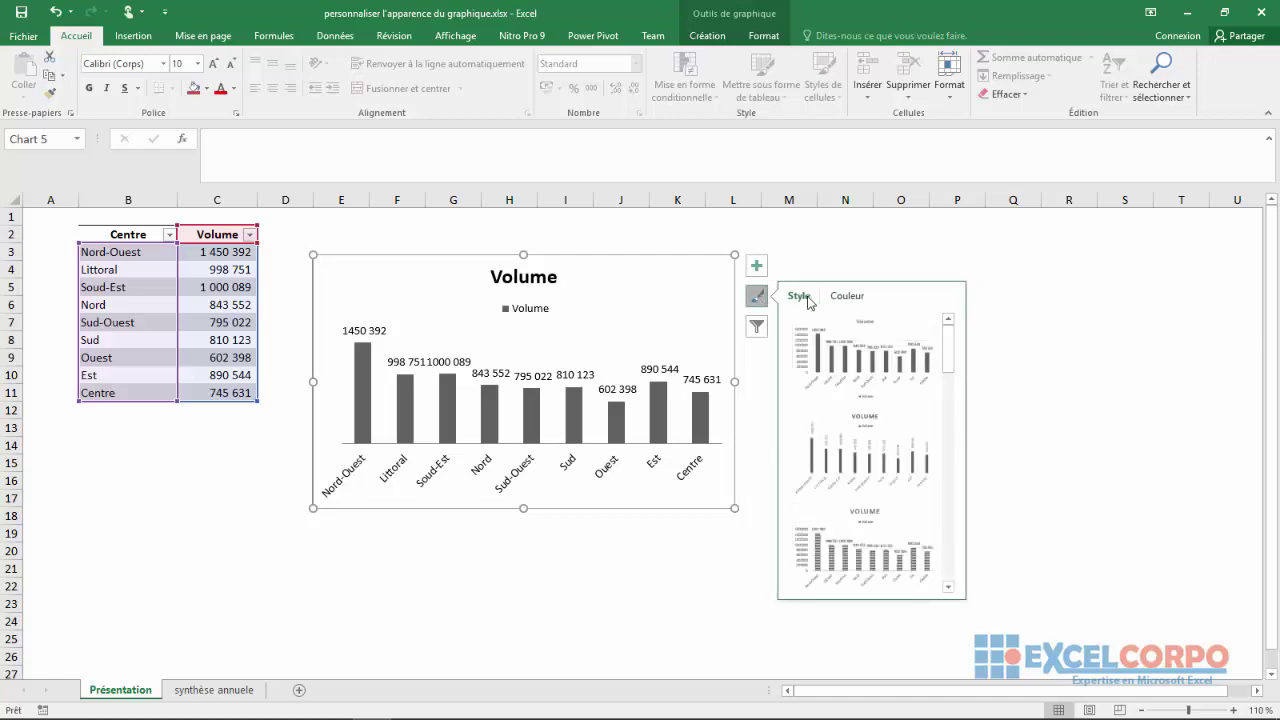
click(845, 298)
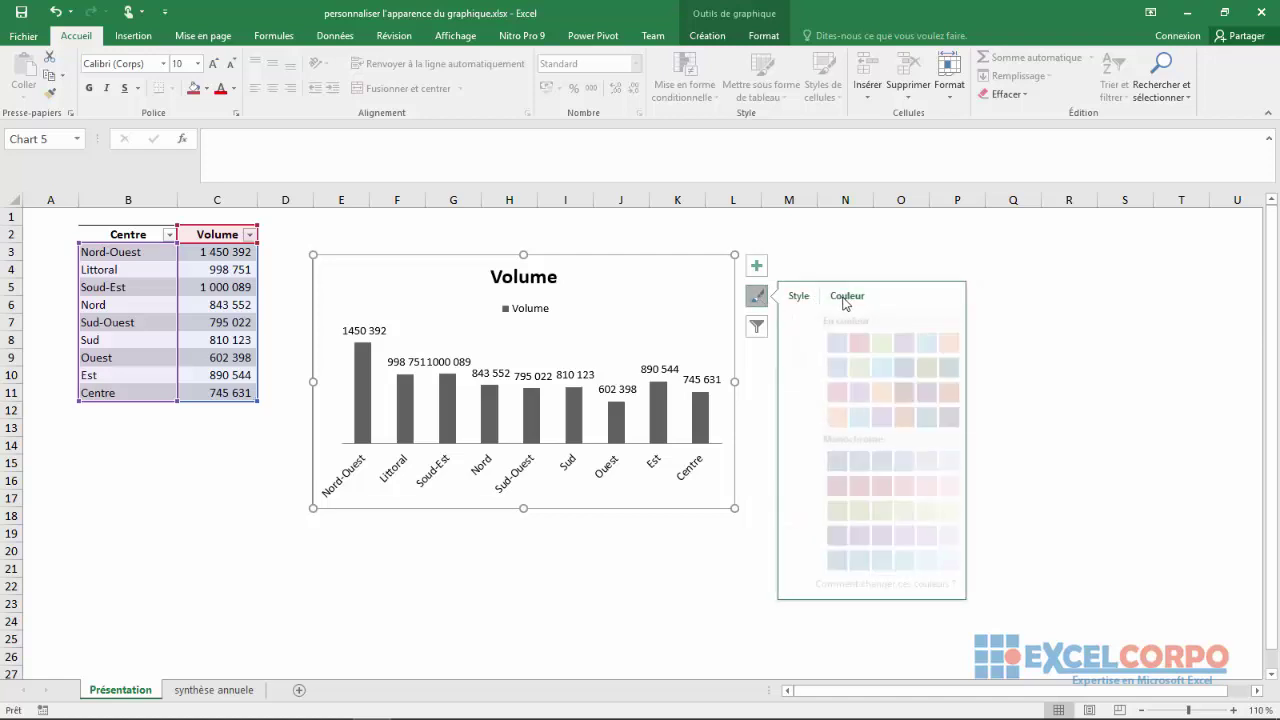
click(800, 297)
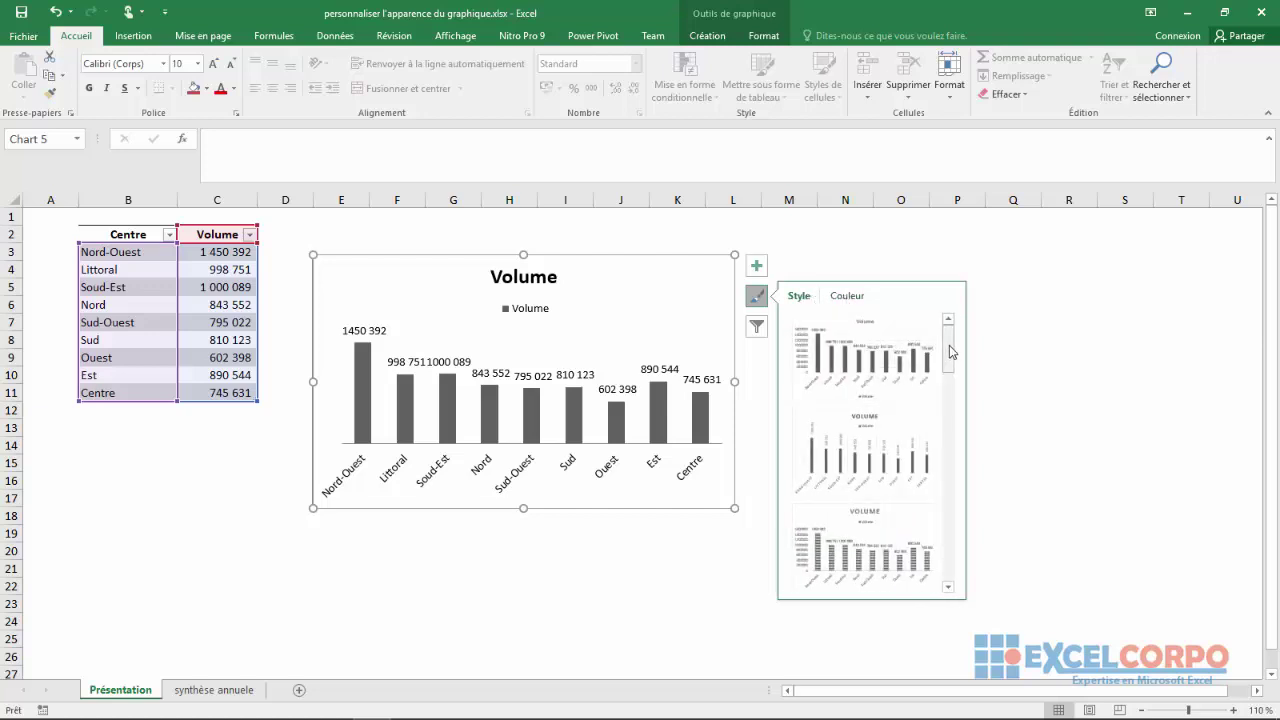
drag(950, 360, 953, 517)
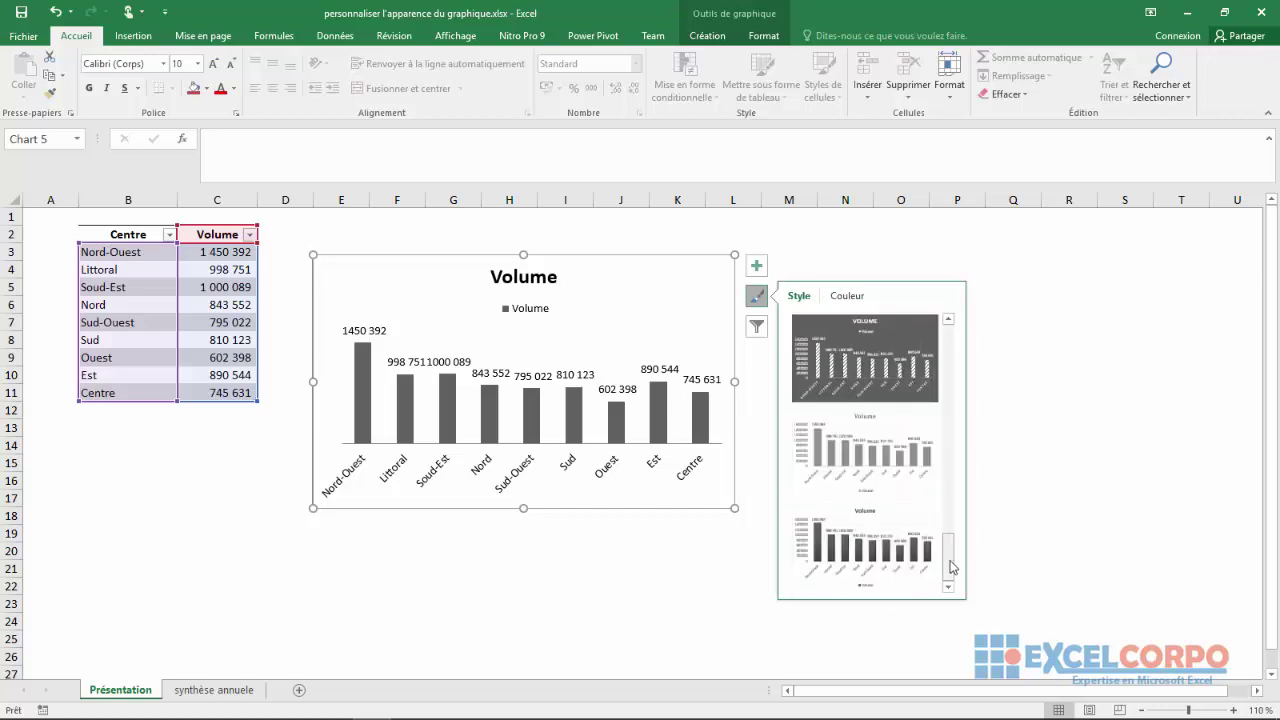
drag(953, 517, 932, 322)
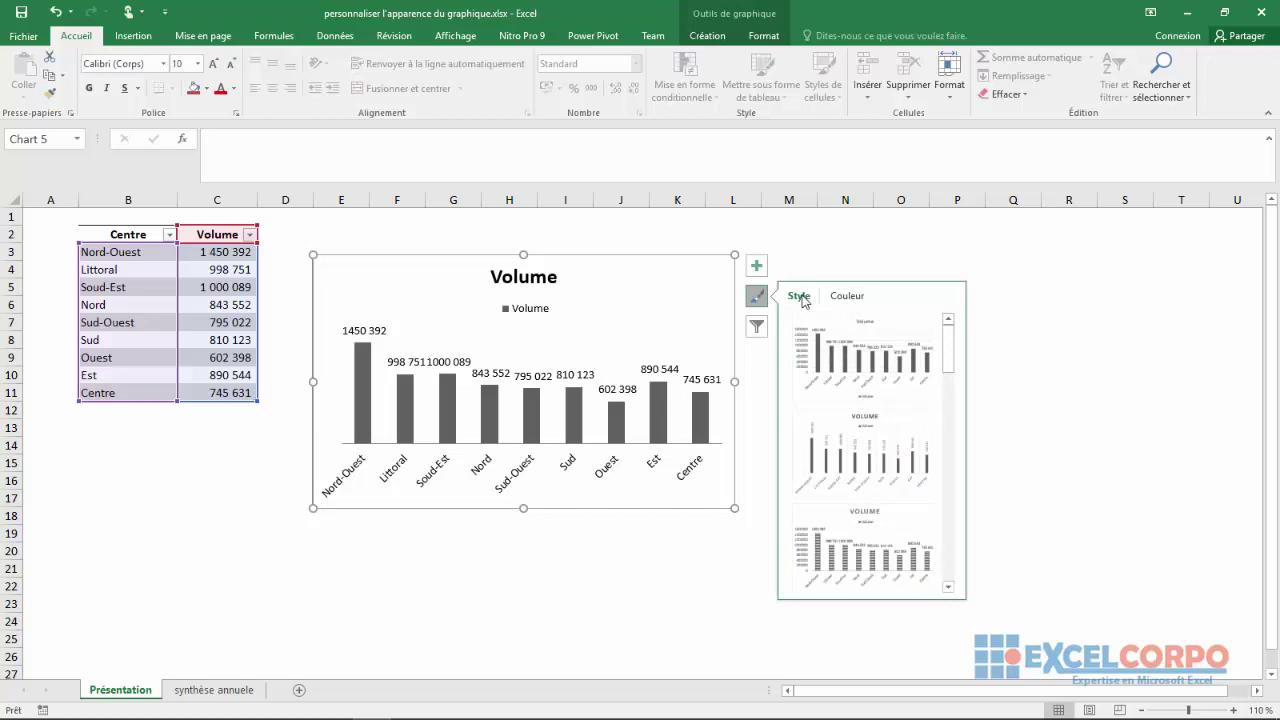
click(856, 296)
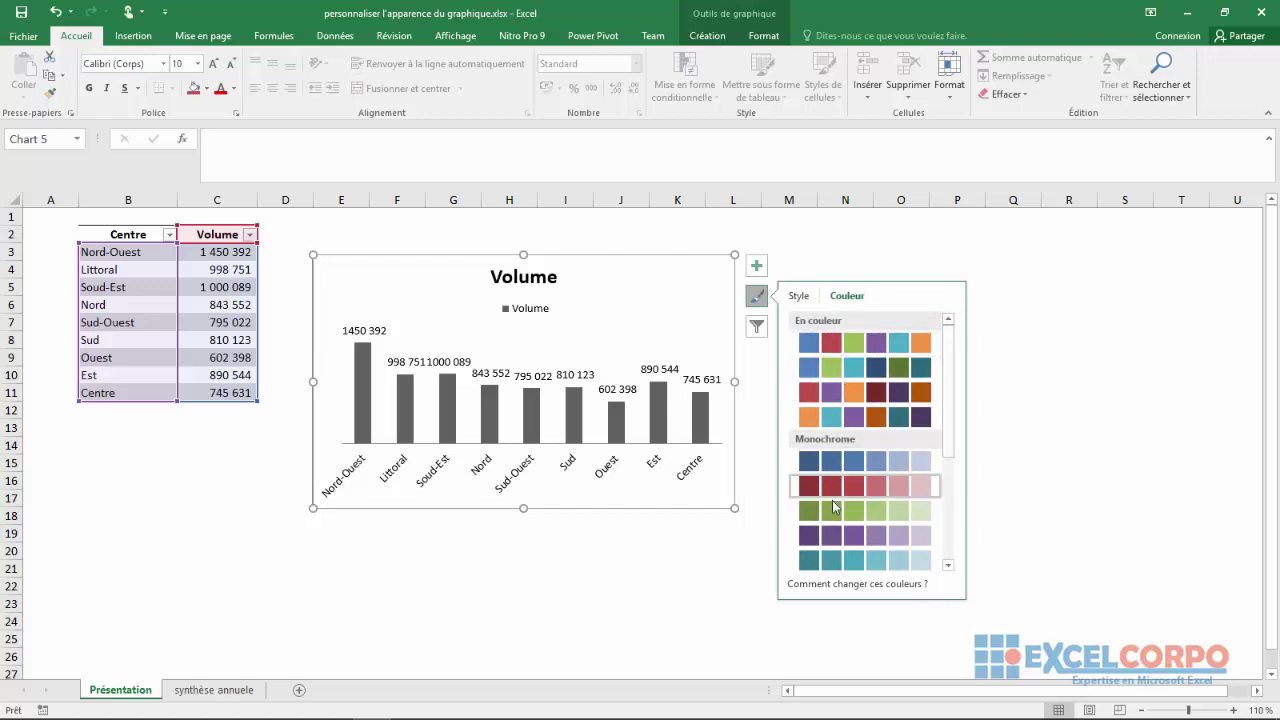
click(840, 401)
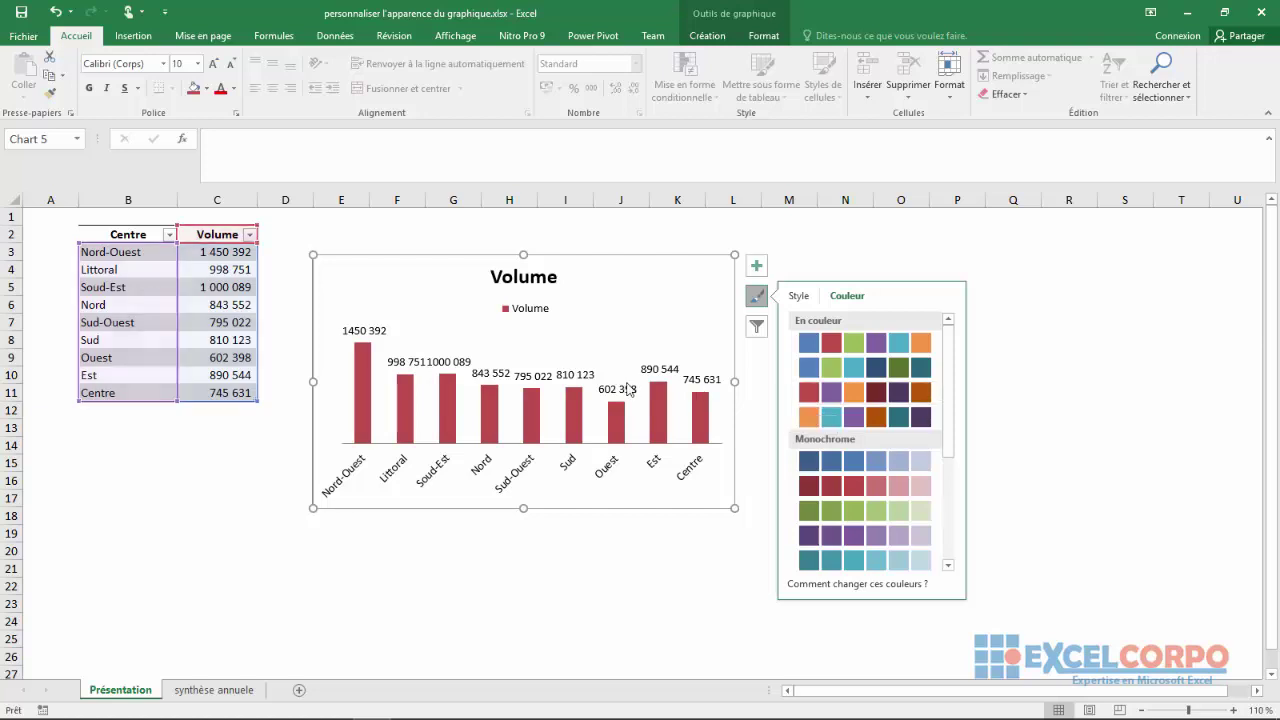
Browse the Création chart styles and Modifier les couleurs galleries, leaving the bars grey.
click(680, 336)
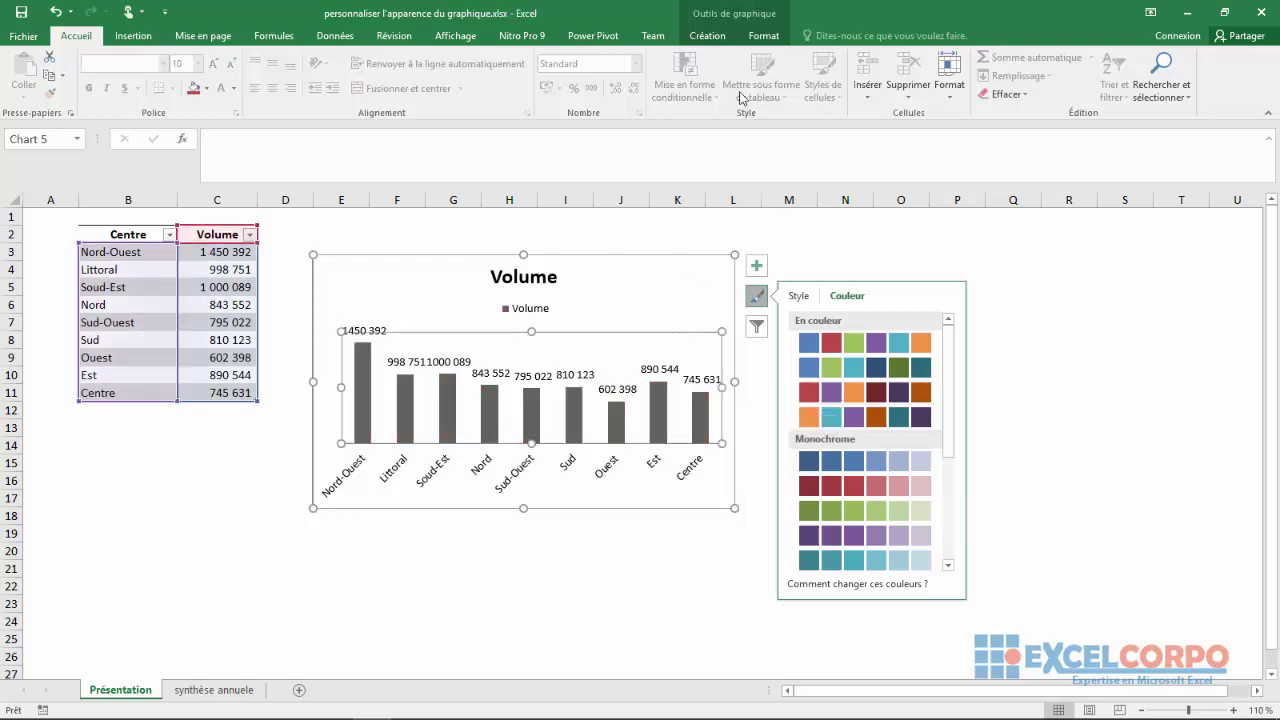
click(706, 37)
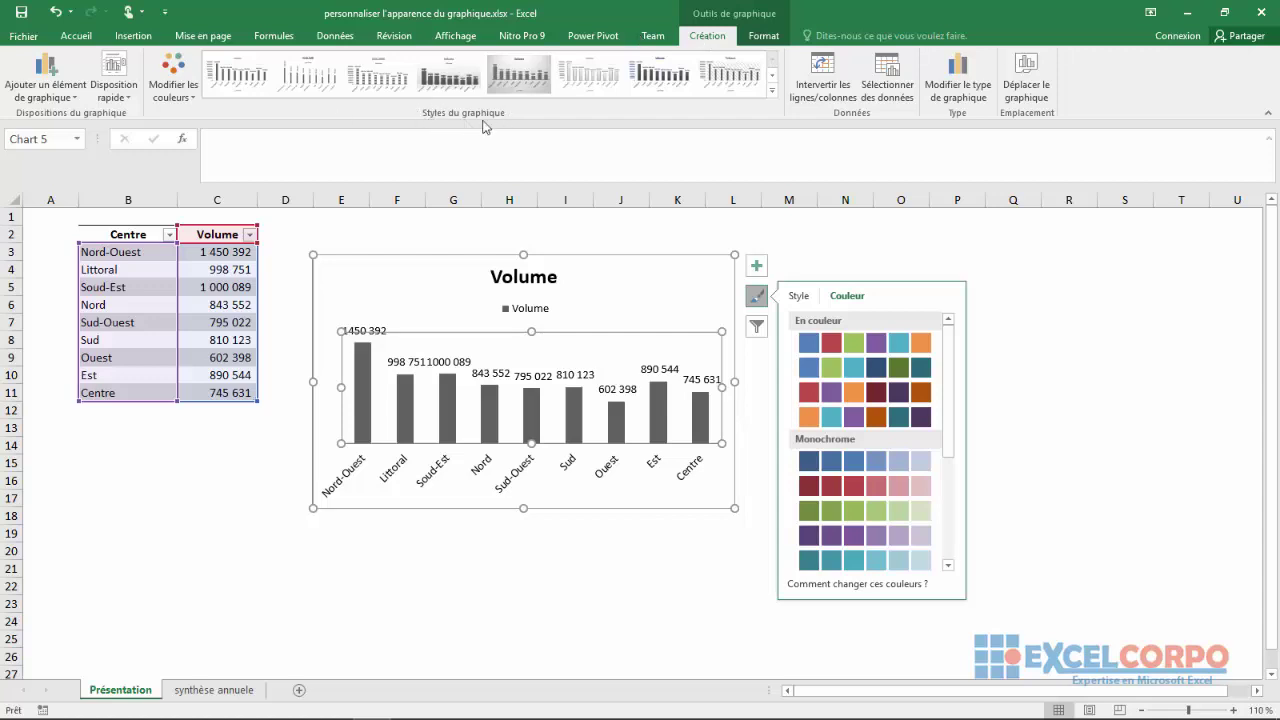
click(772, 91)
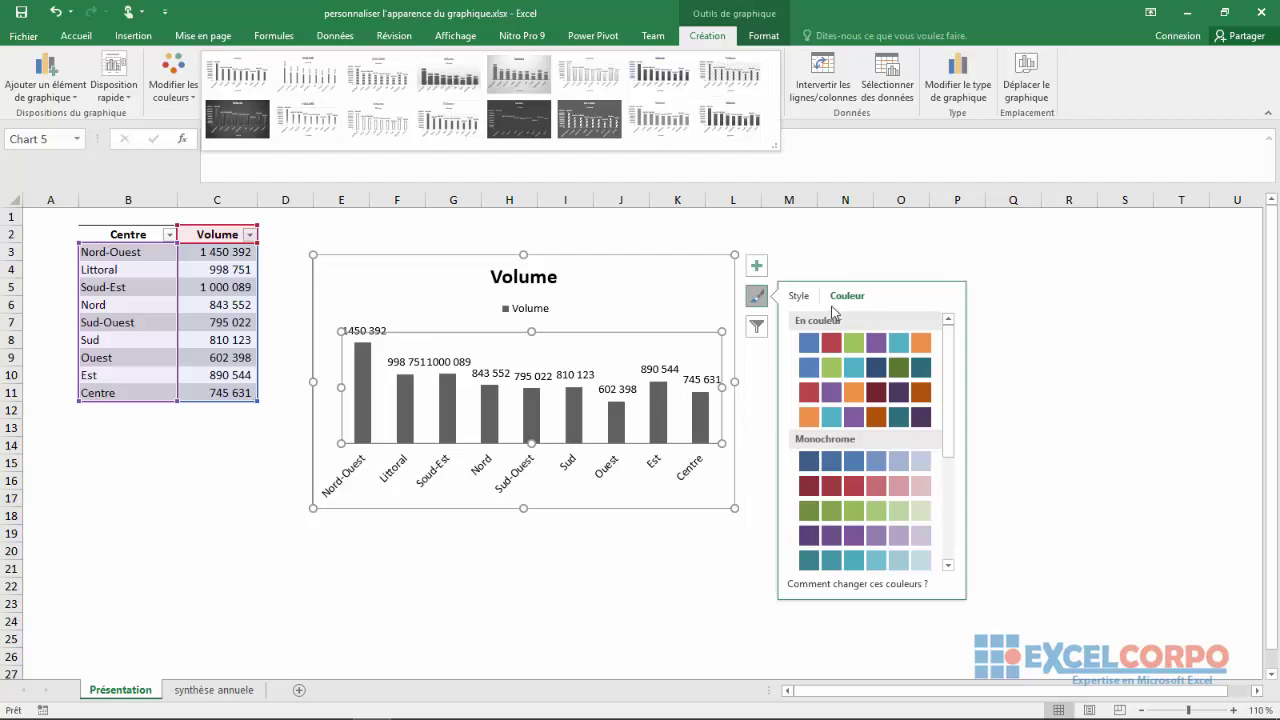
click(800, 297)
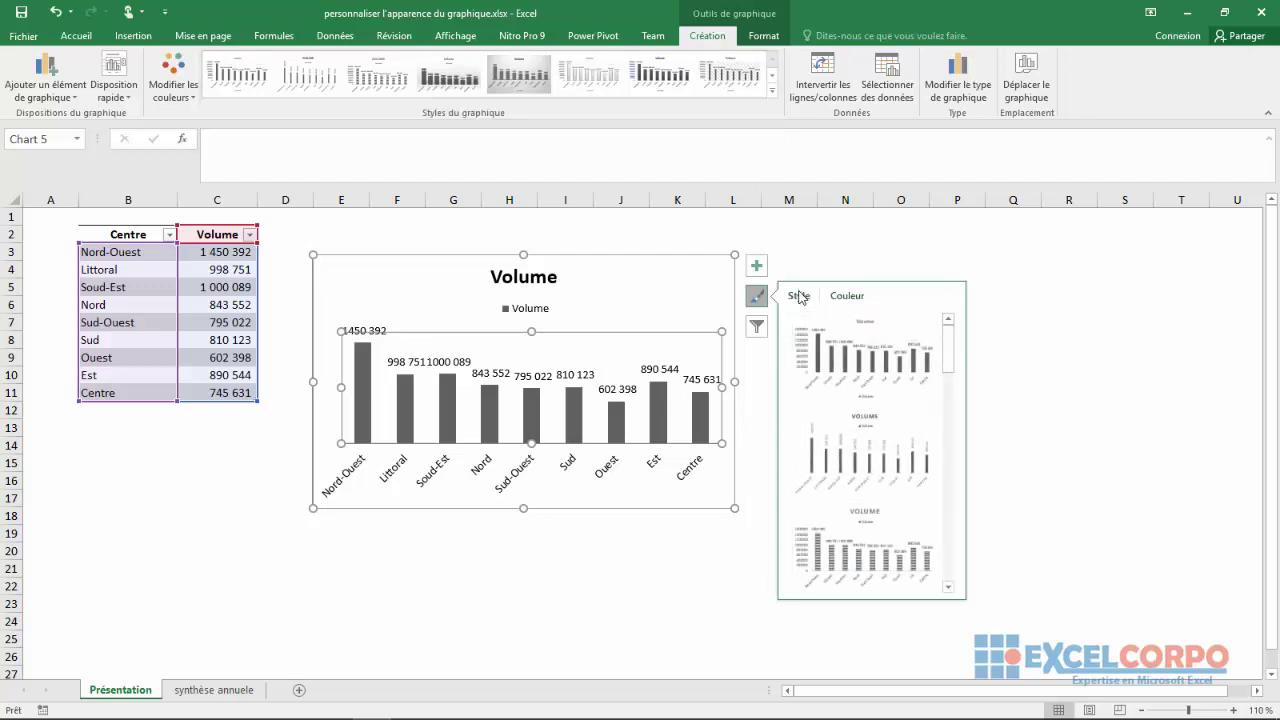
click(193, 96)
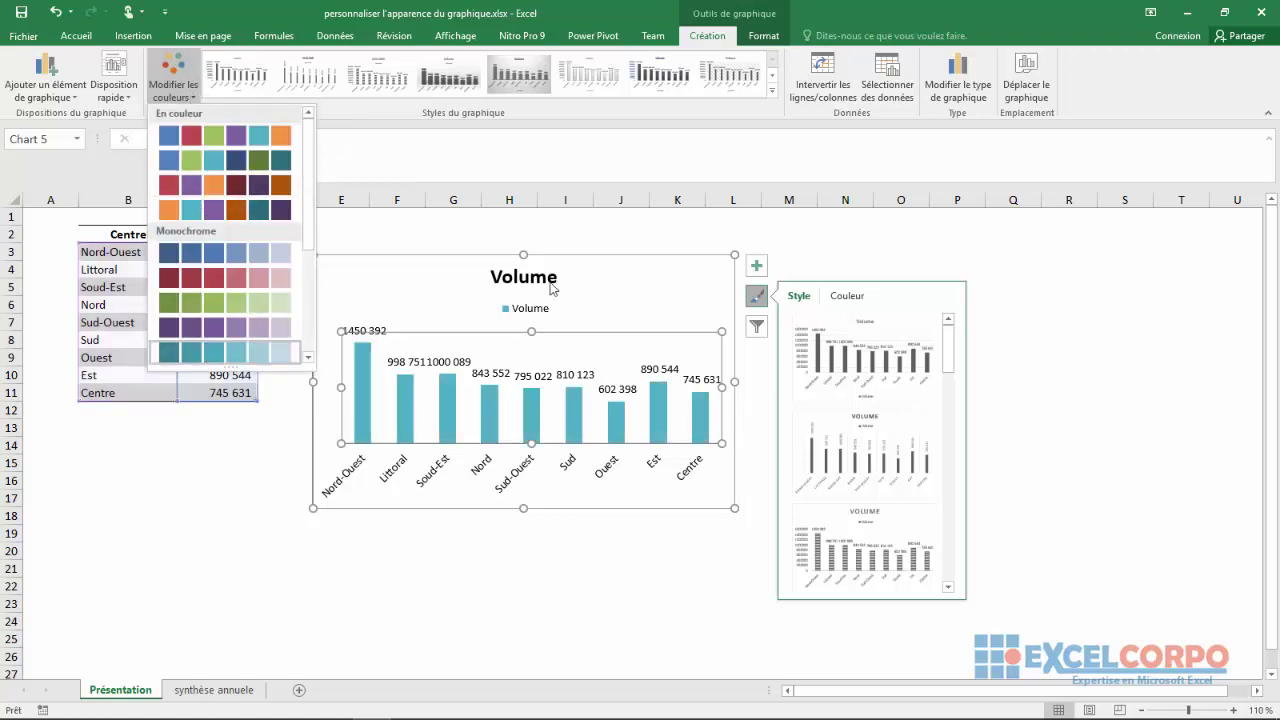
click(848, 296)
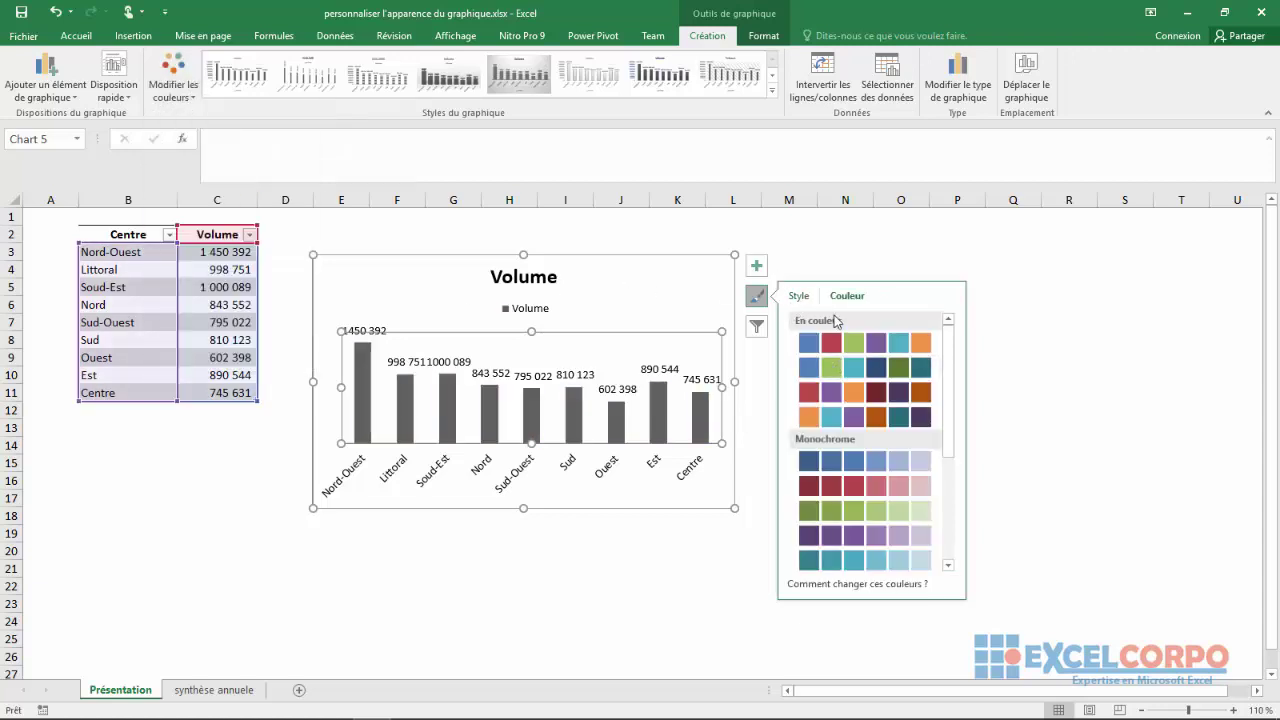
click(758, 296)
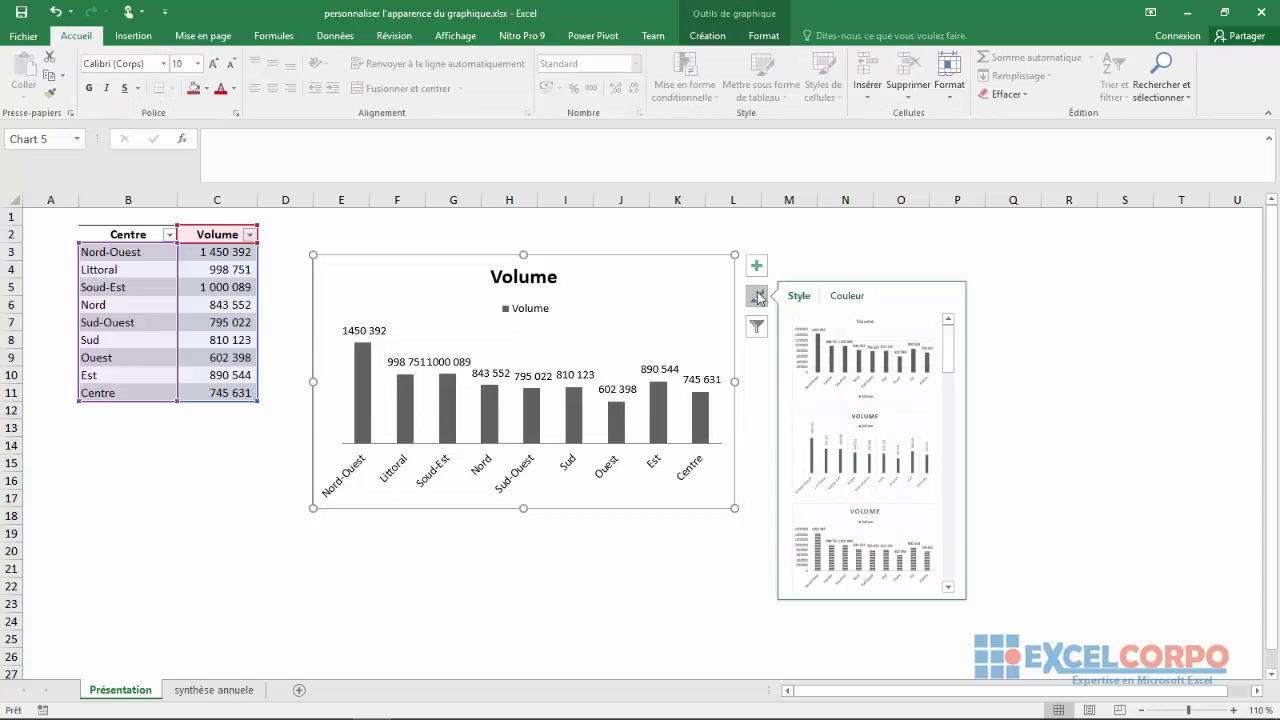
click(533, 540)
Apply the Base workbook theme from Mise en page > Thèmes, then show the Couleurs palettes.
click(534, 541)
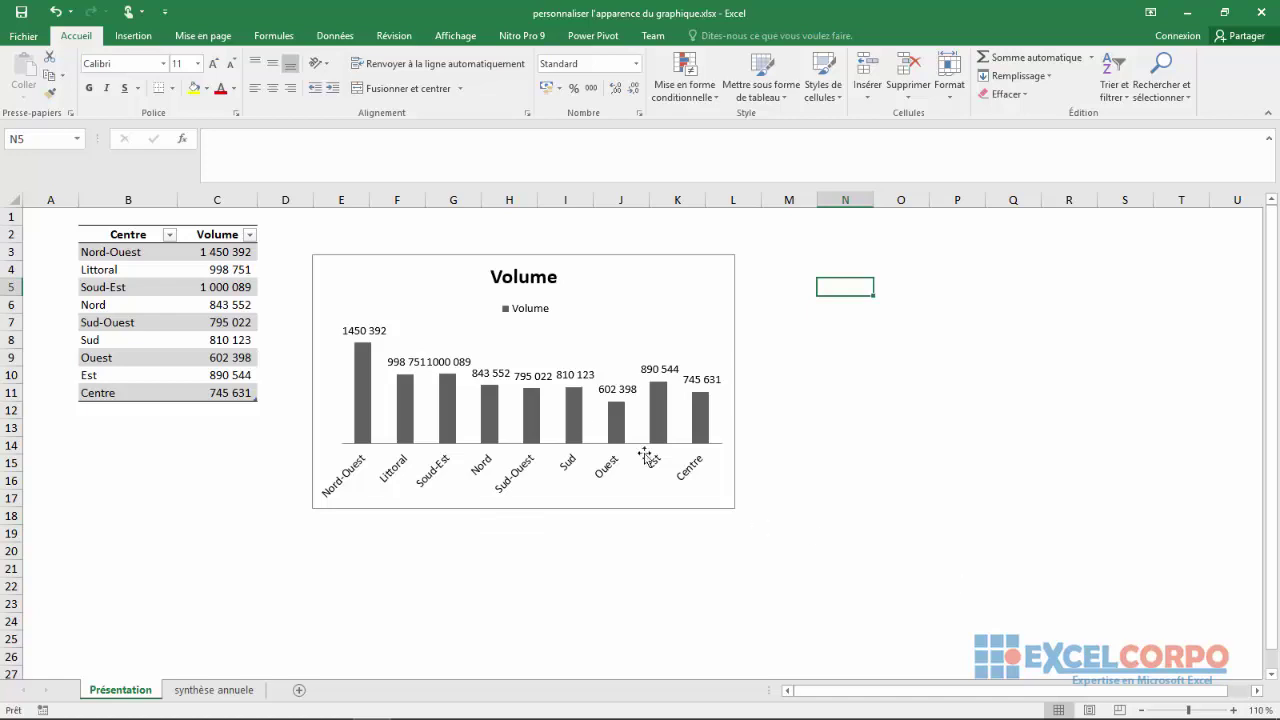
click(193, 40)
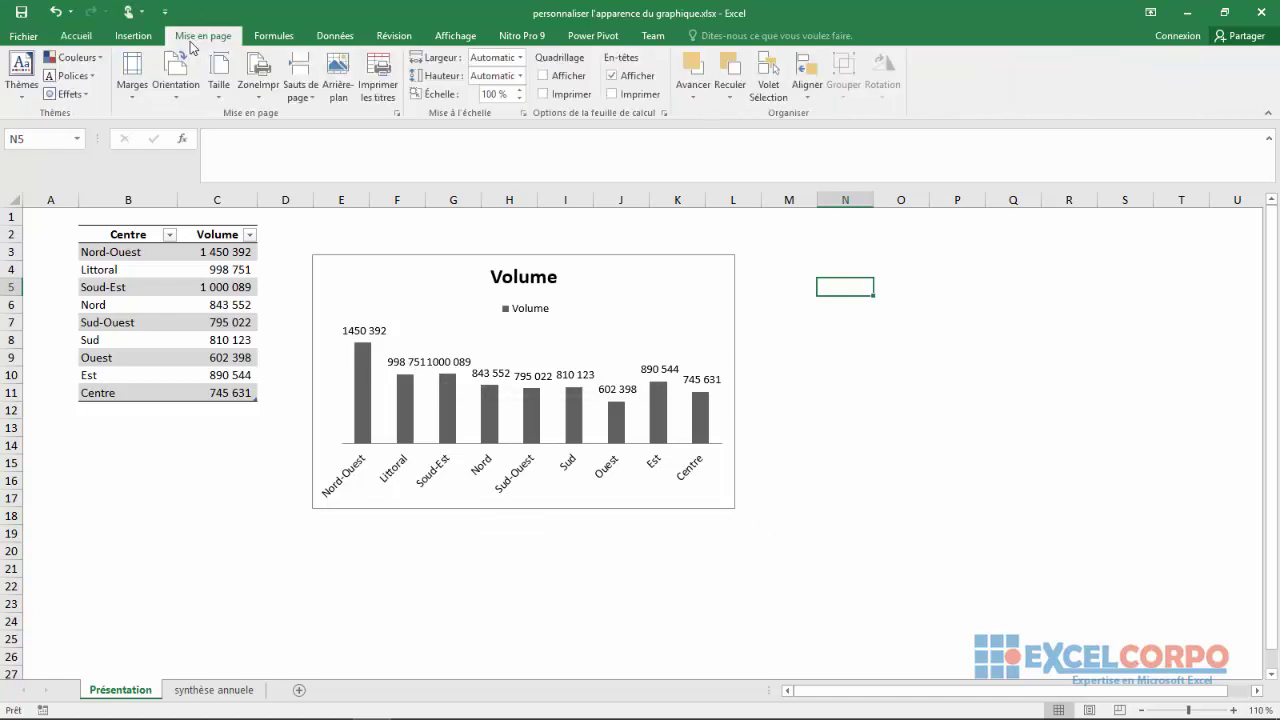
click(21, 78)
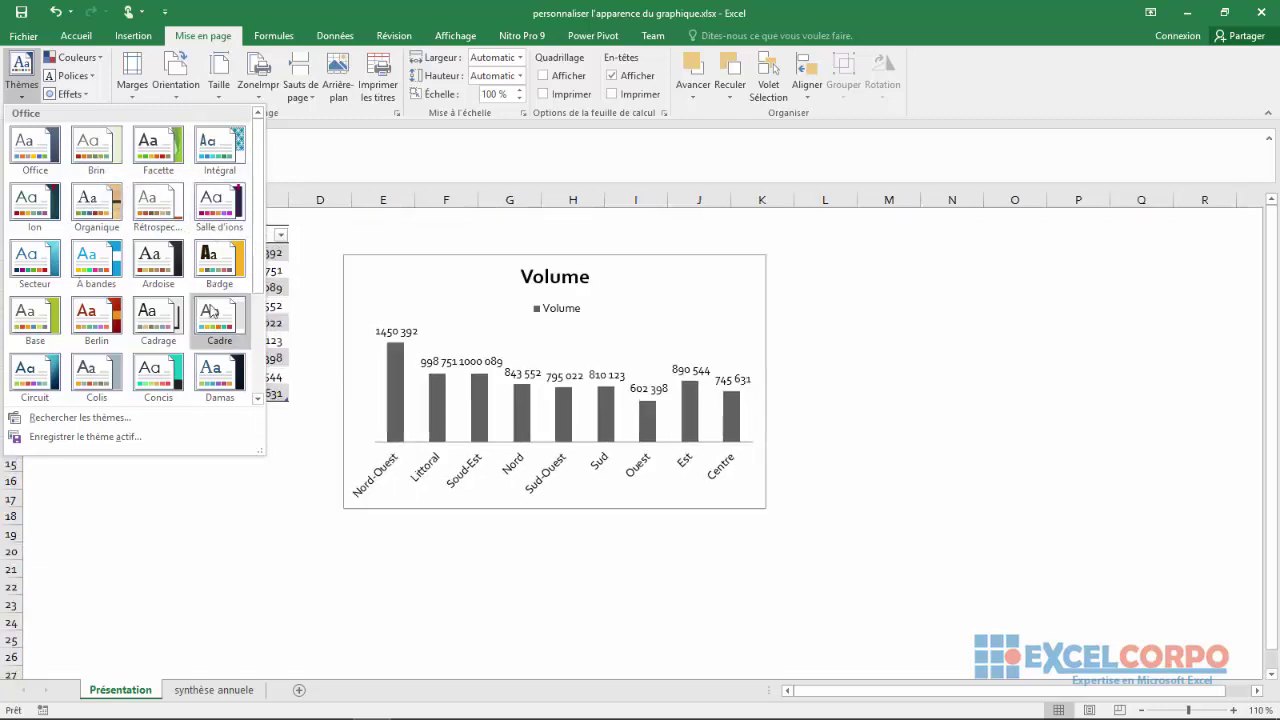
click(42, 320)
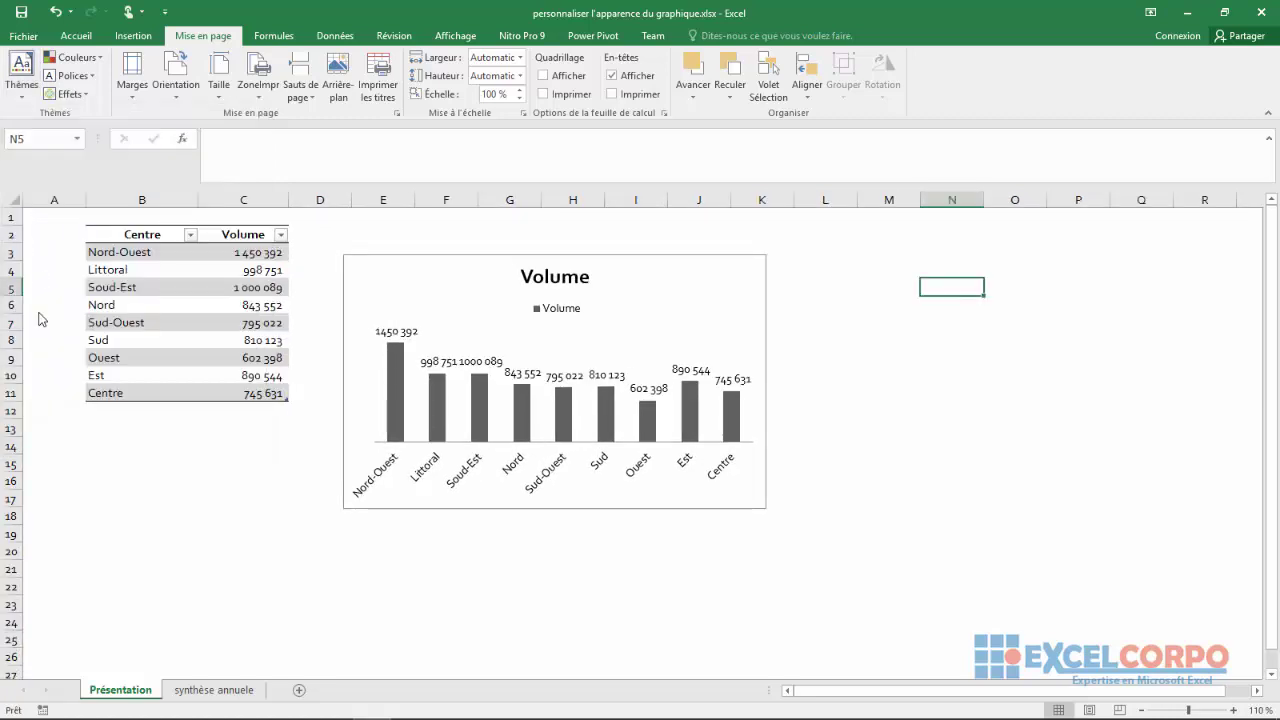
click(74, 57)
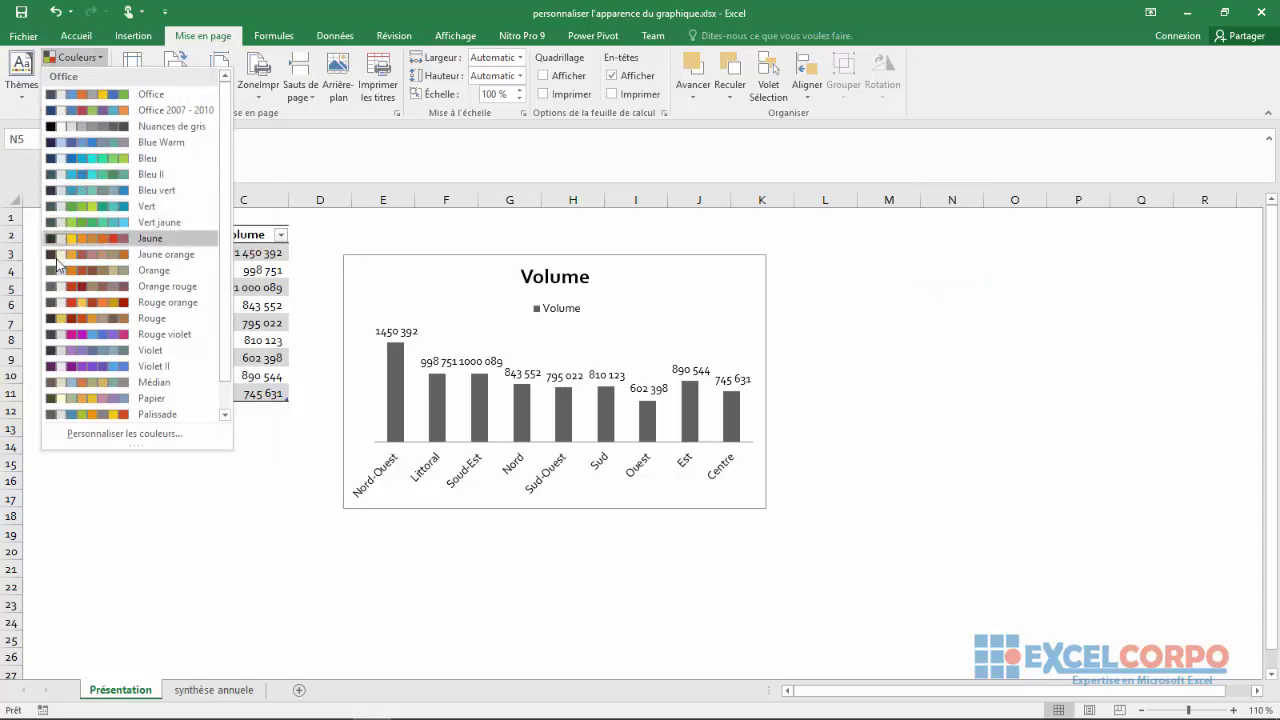
click(149, 377)
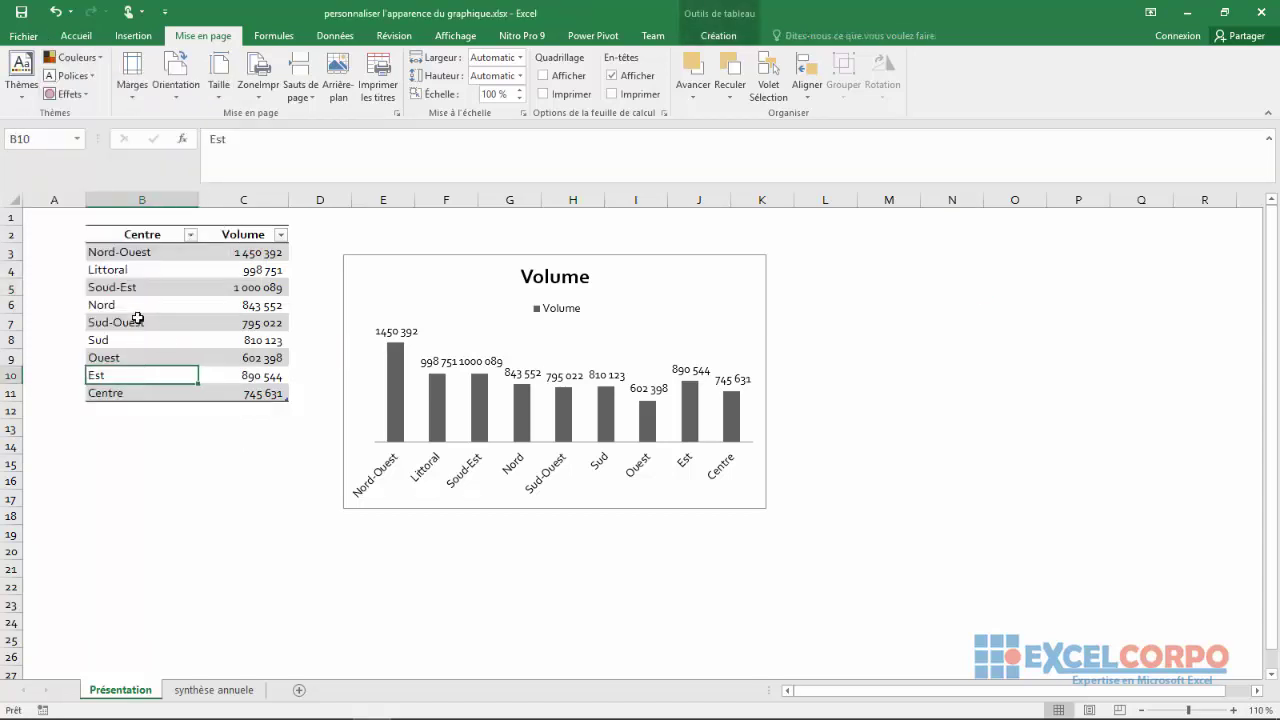
click(21, 75)
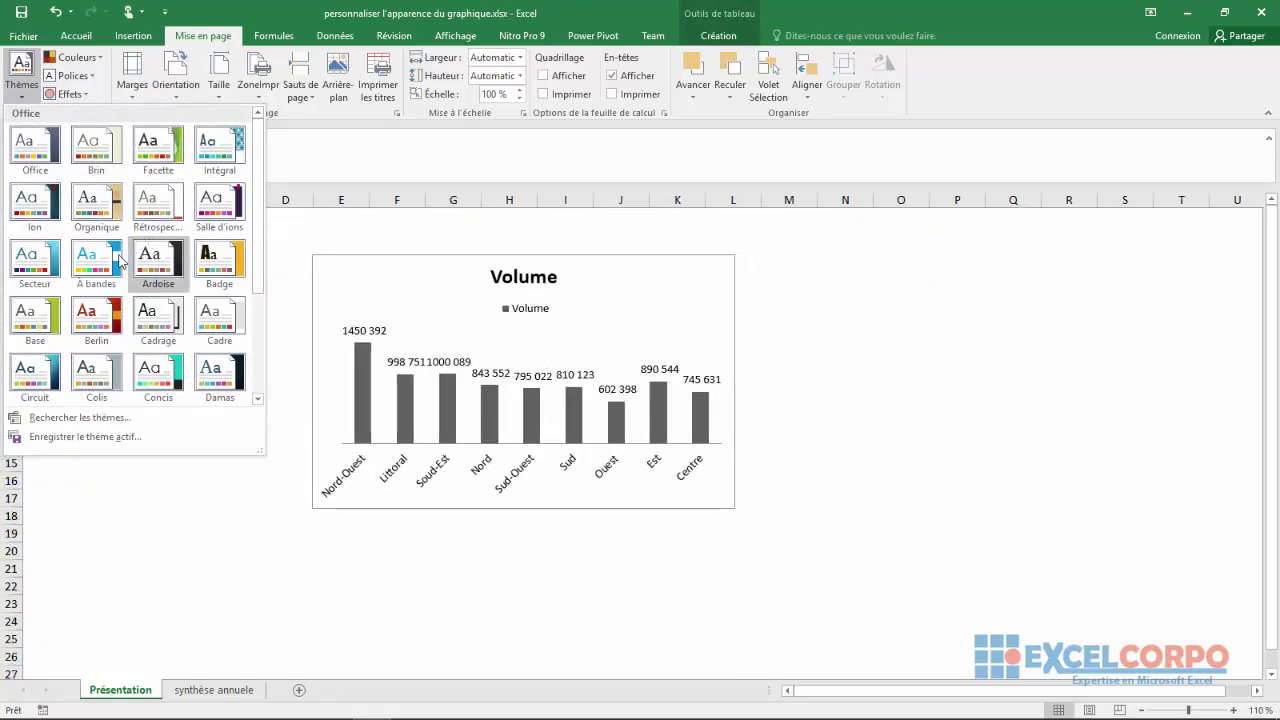
key(Escape)
click(128, 456)
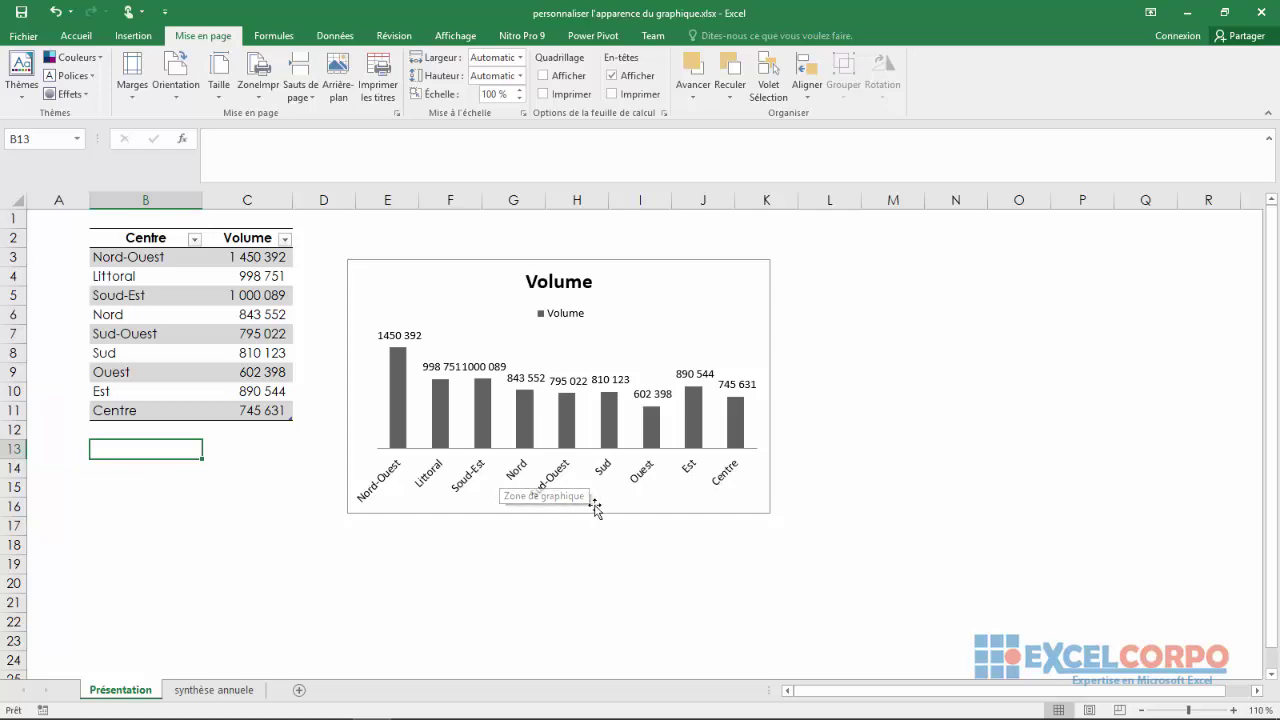
Add then remove axis titles on the Volume chart, and browse data table and data label options.
click(686, 316)
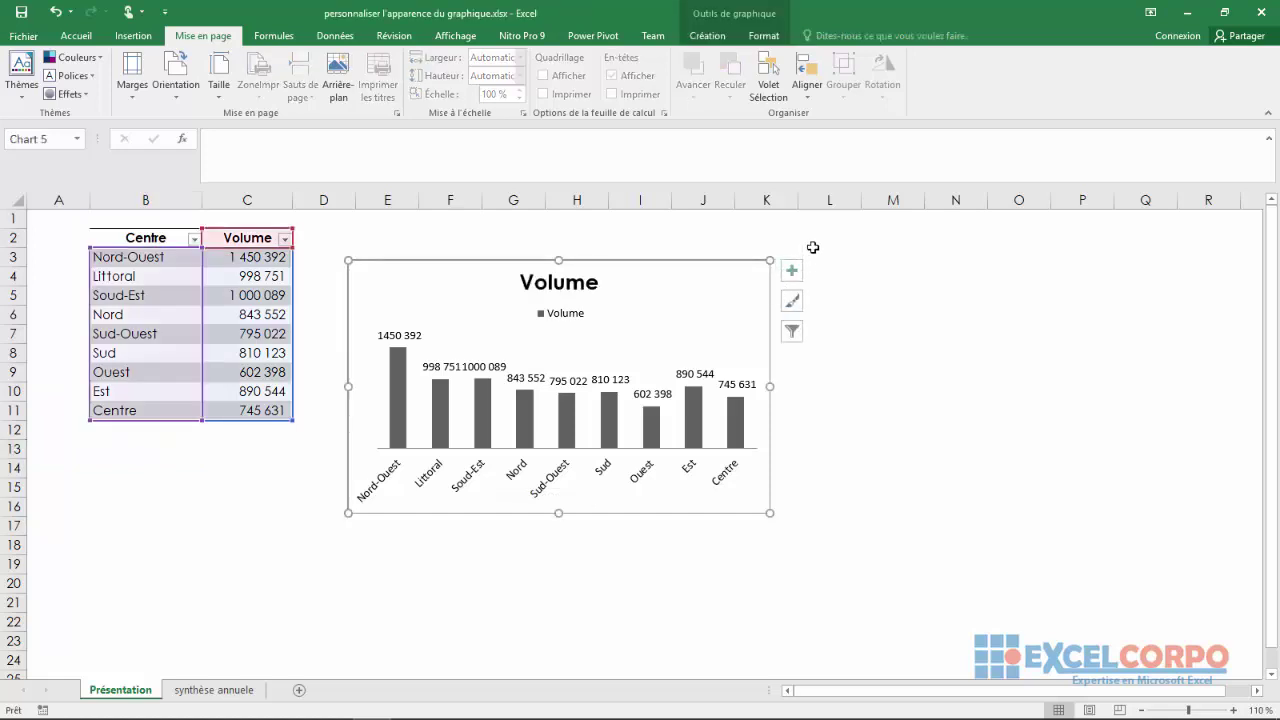
click(791, 270)
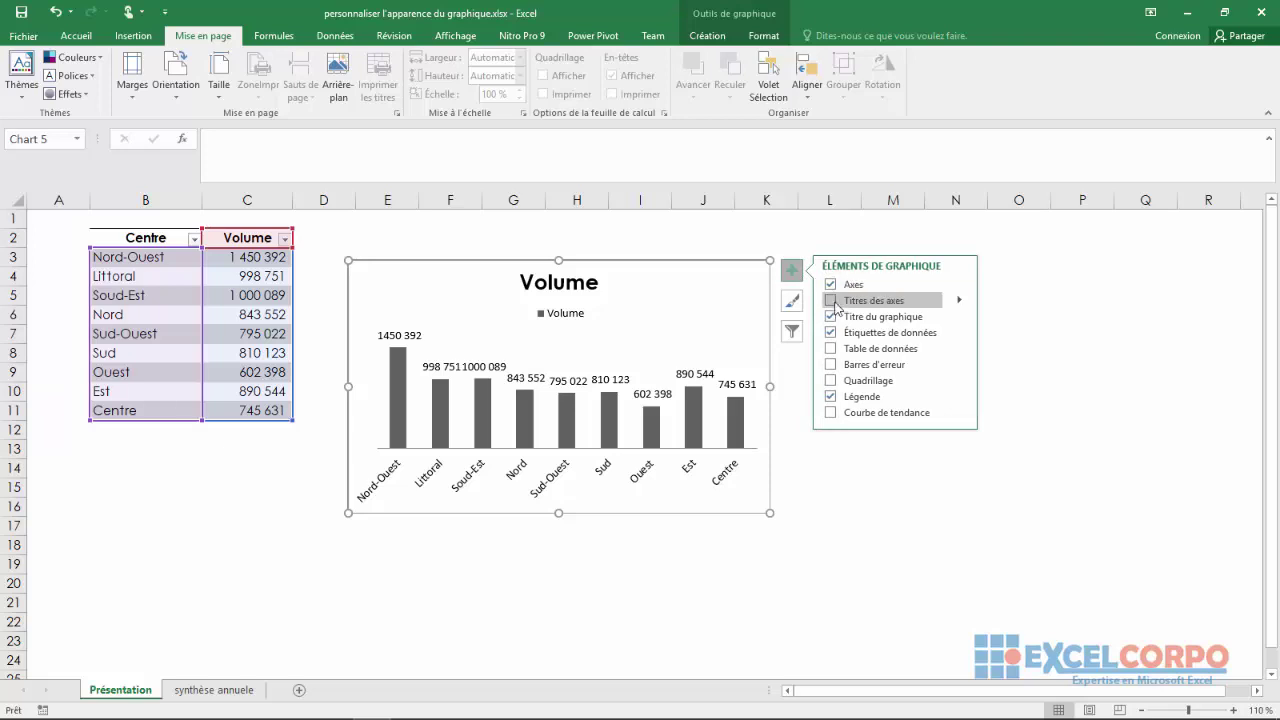
click(831, 300)
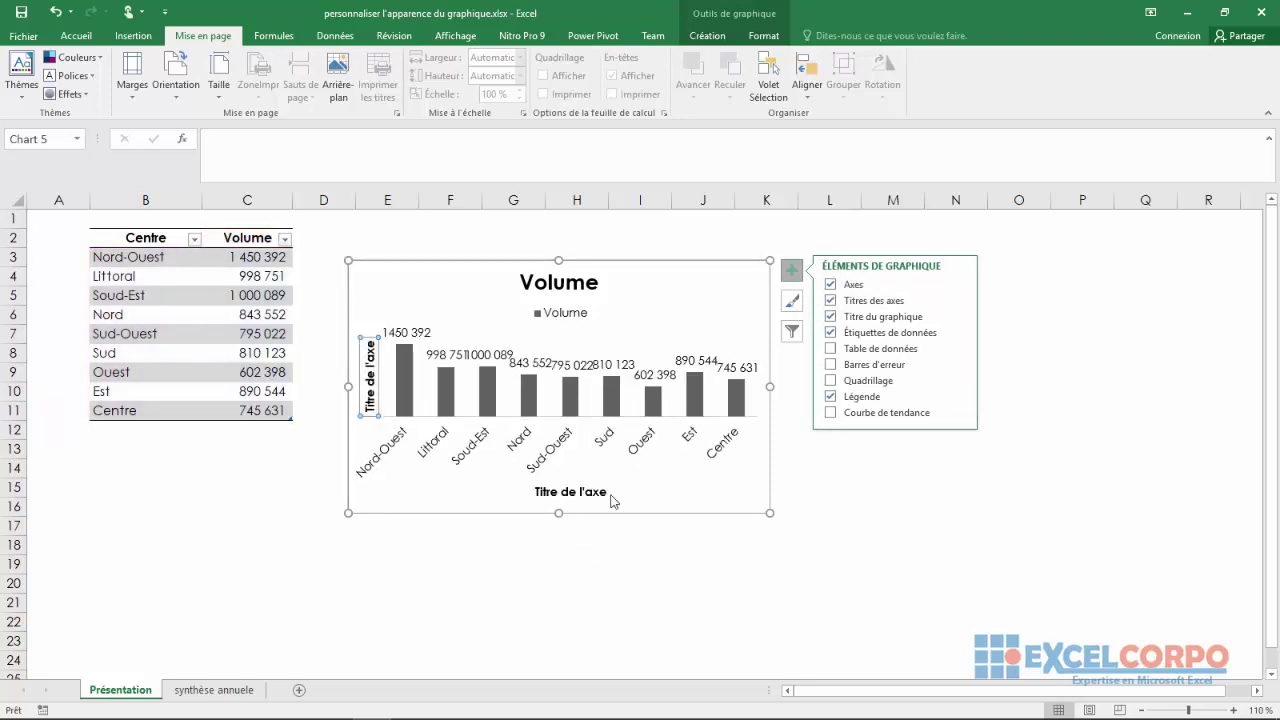
click(831, 300)
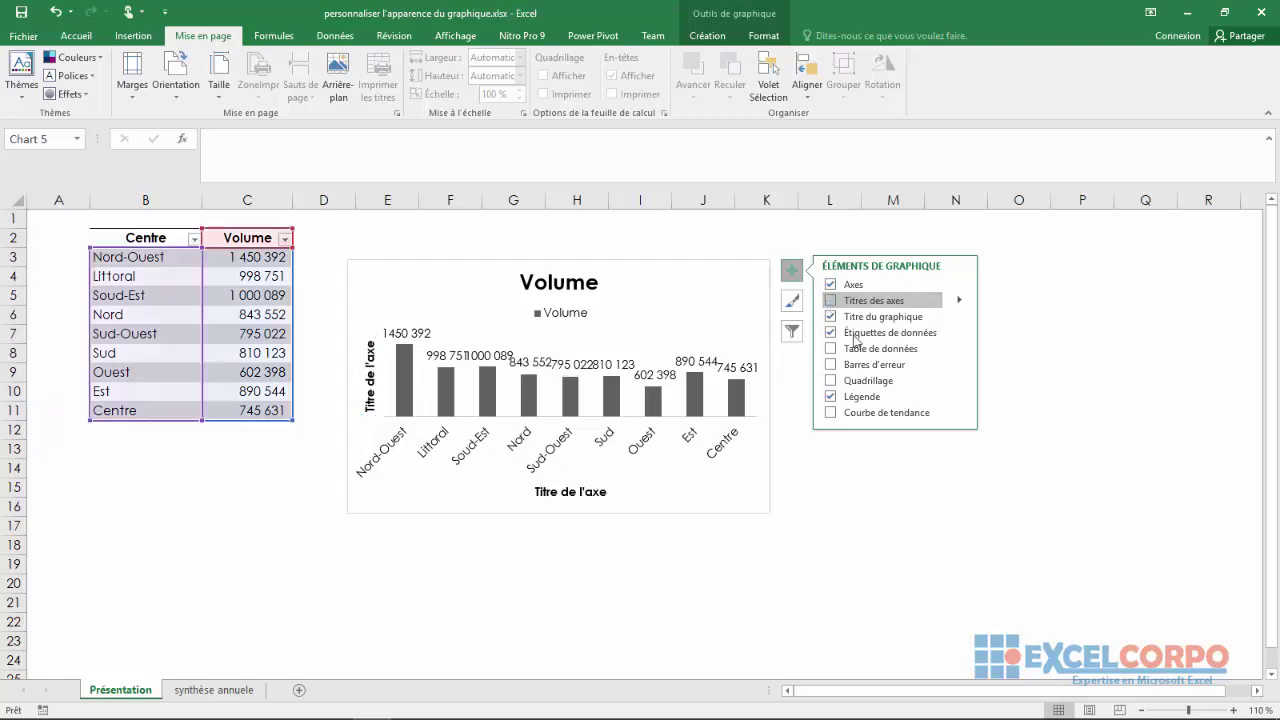
click(832, 348)
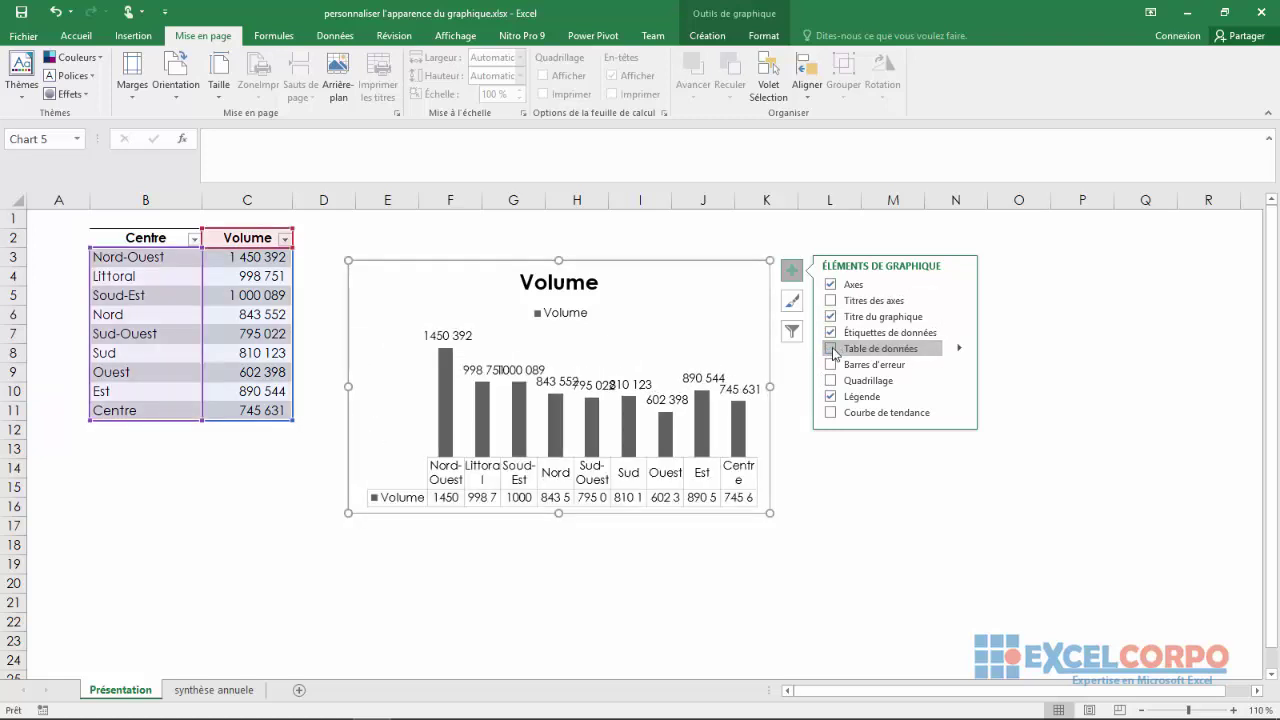
click(959, 348)
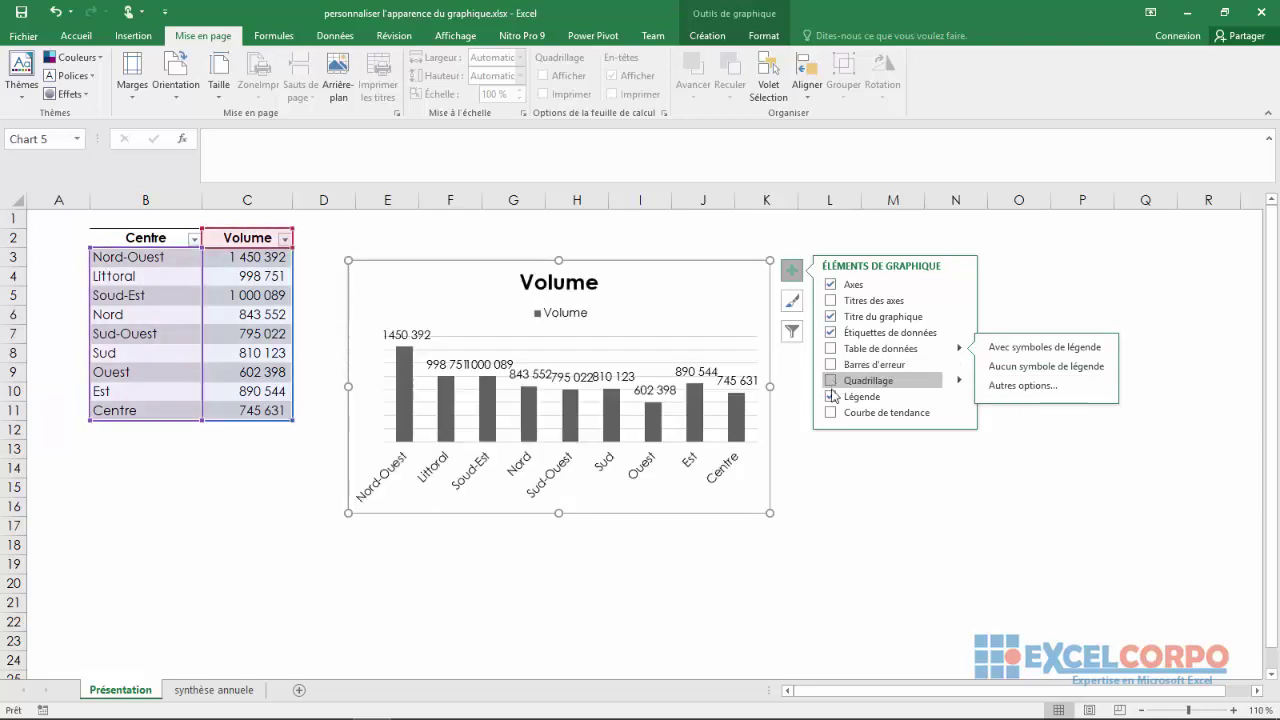
click(831, 396)
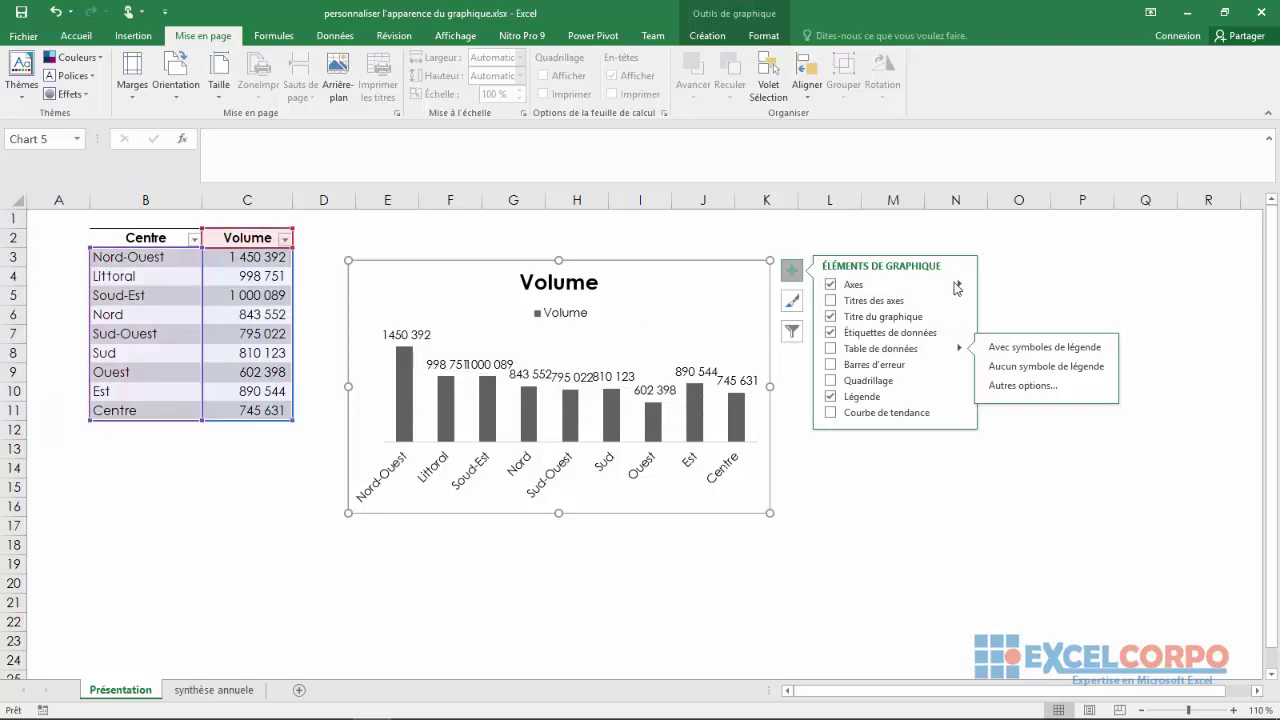
click(1040, 270)
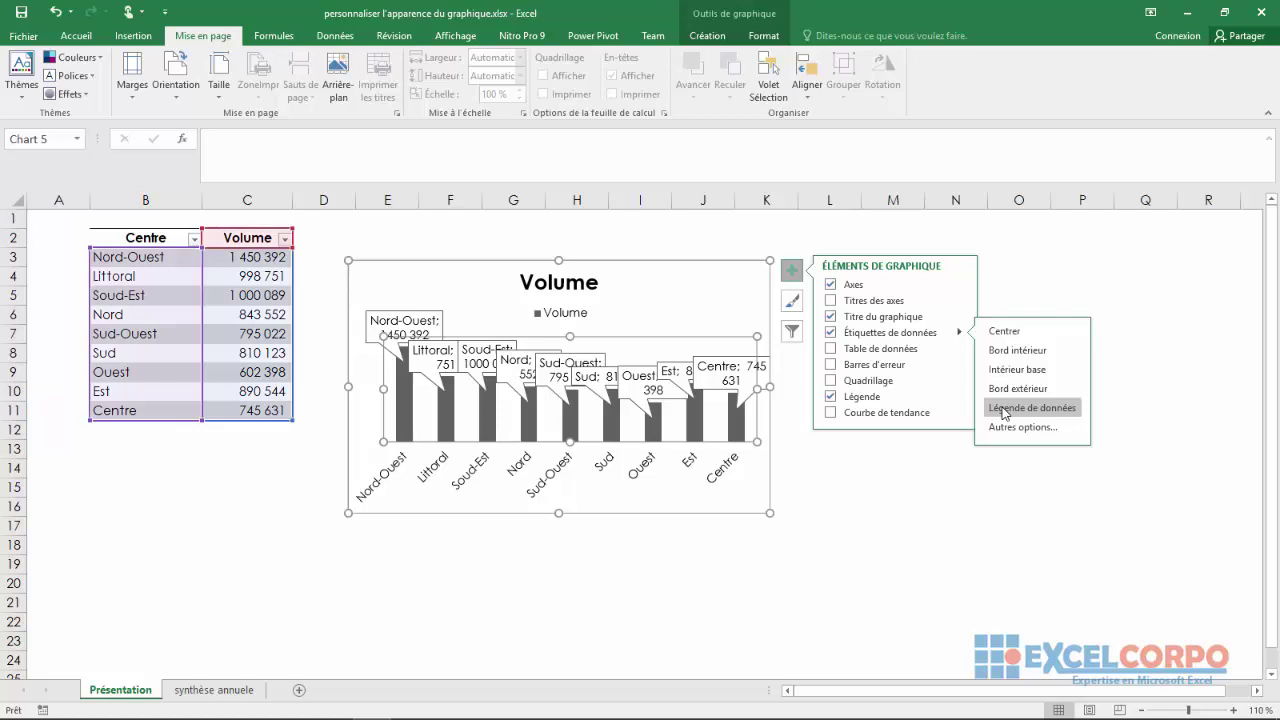
click(1005, 425)
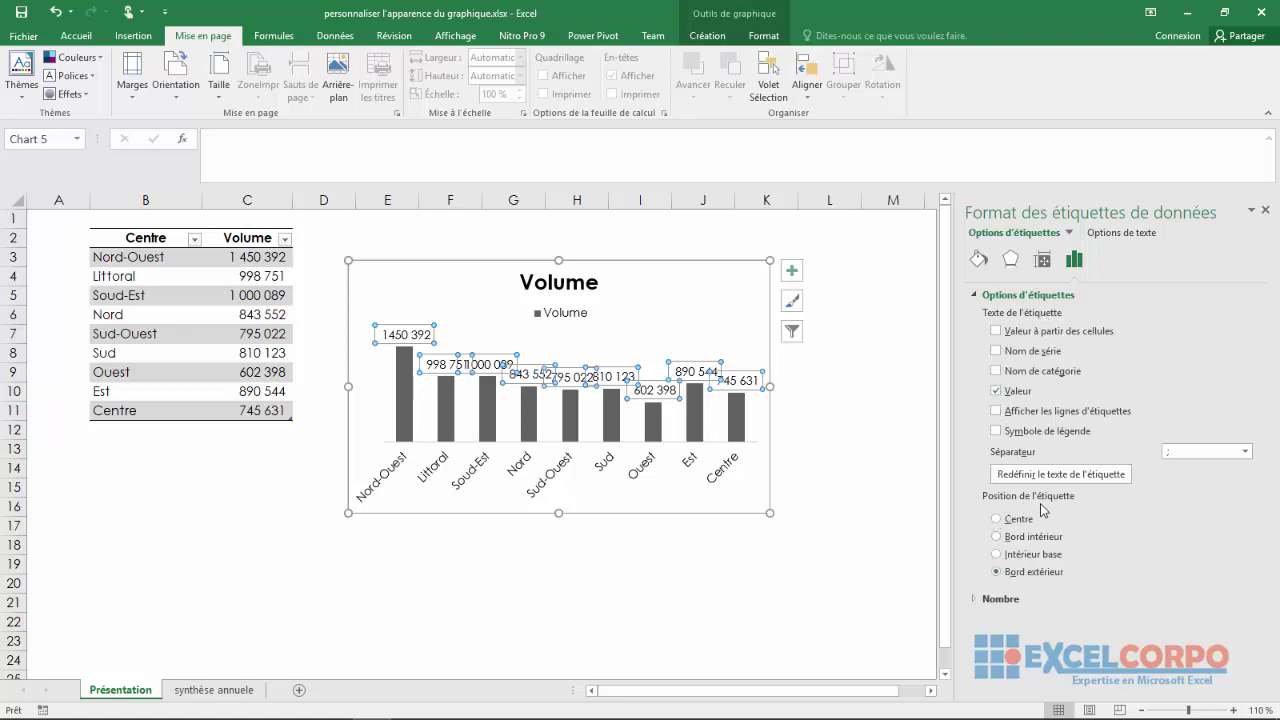
click(1010, 598)
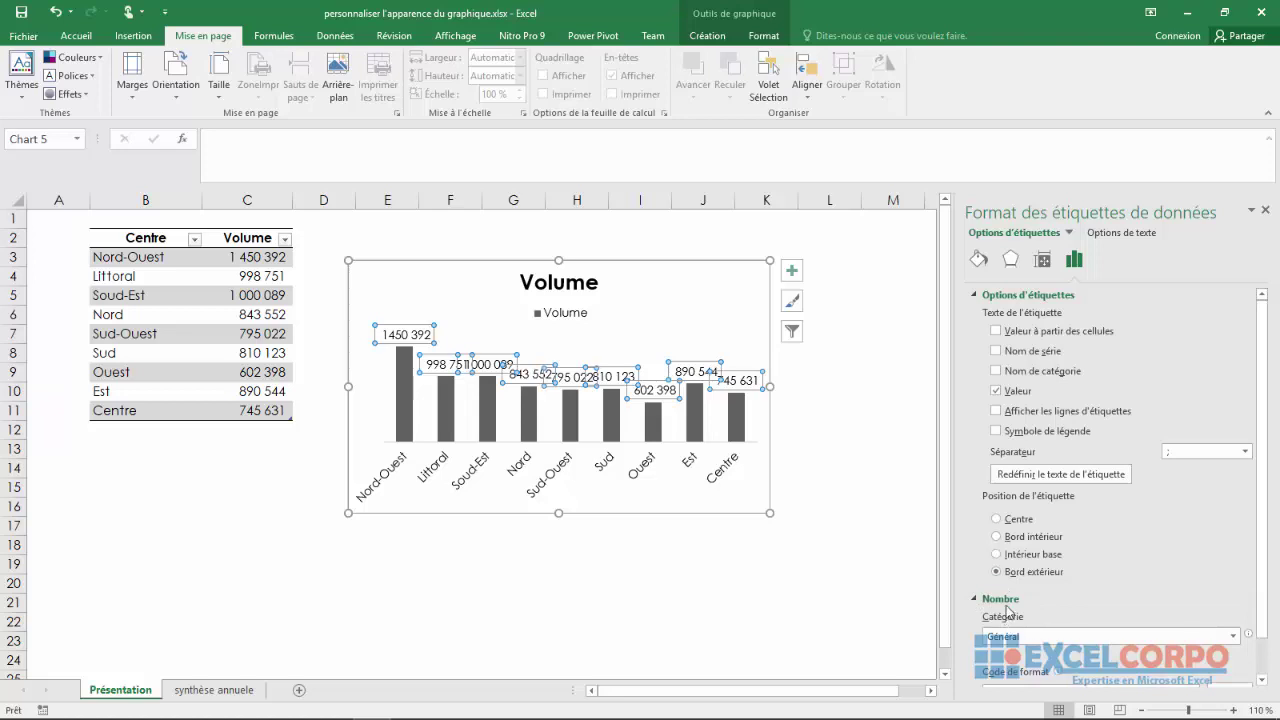
drag(1258, 580, 1265, 418)
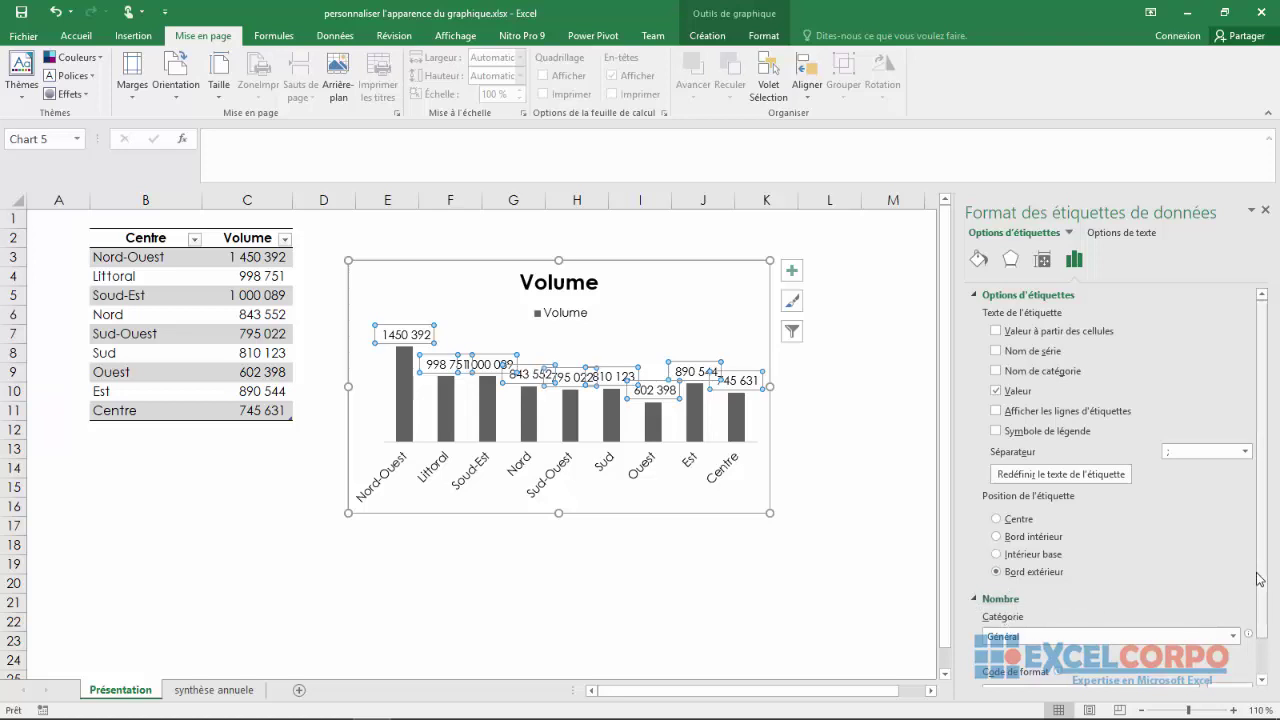
click(1268, 212)
click(848, 360)
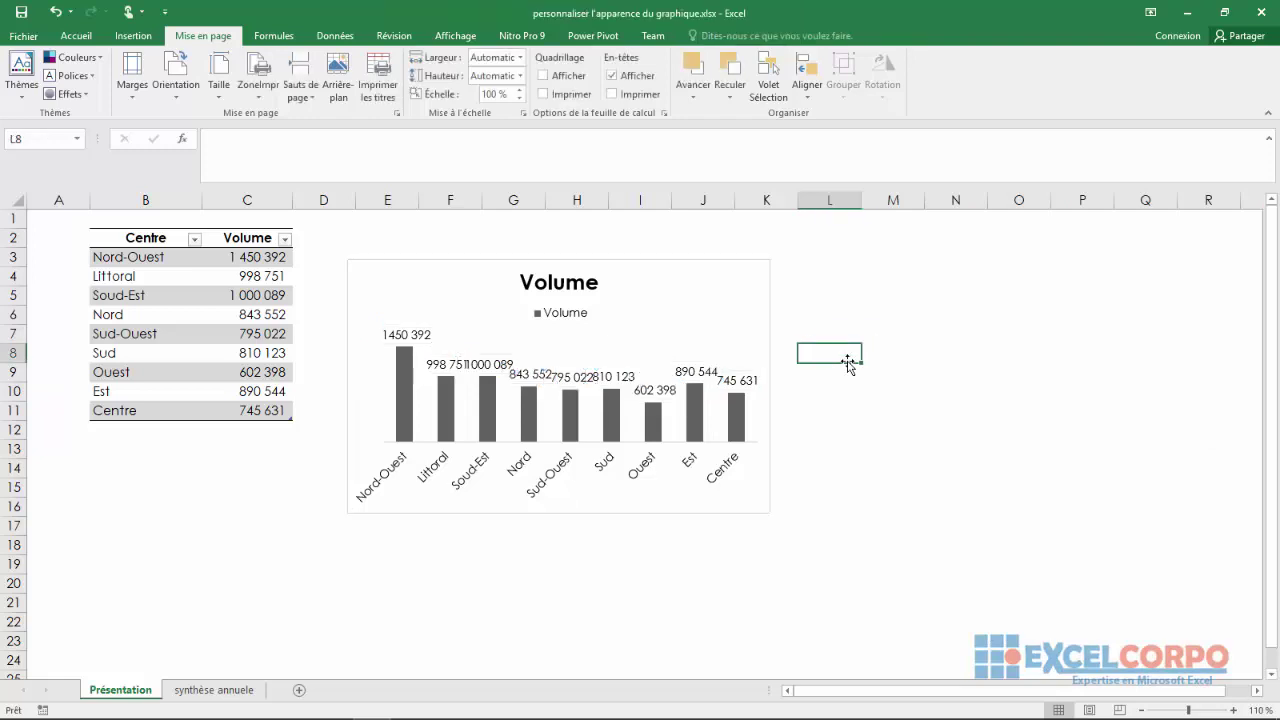
click(748, 300)
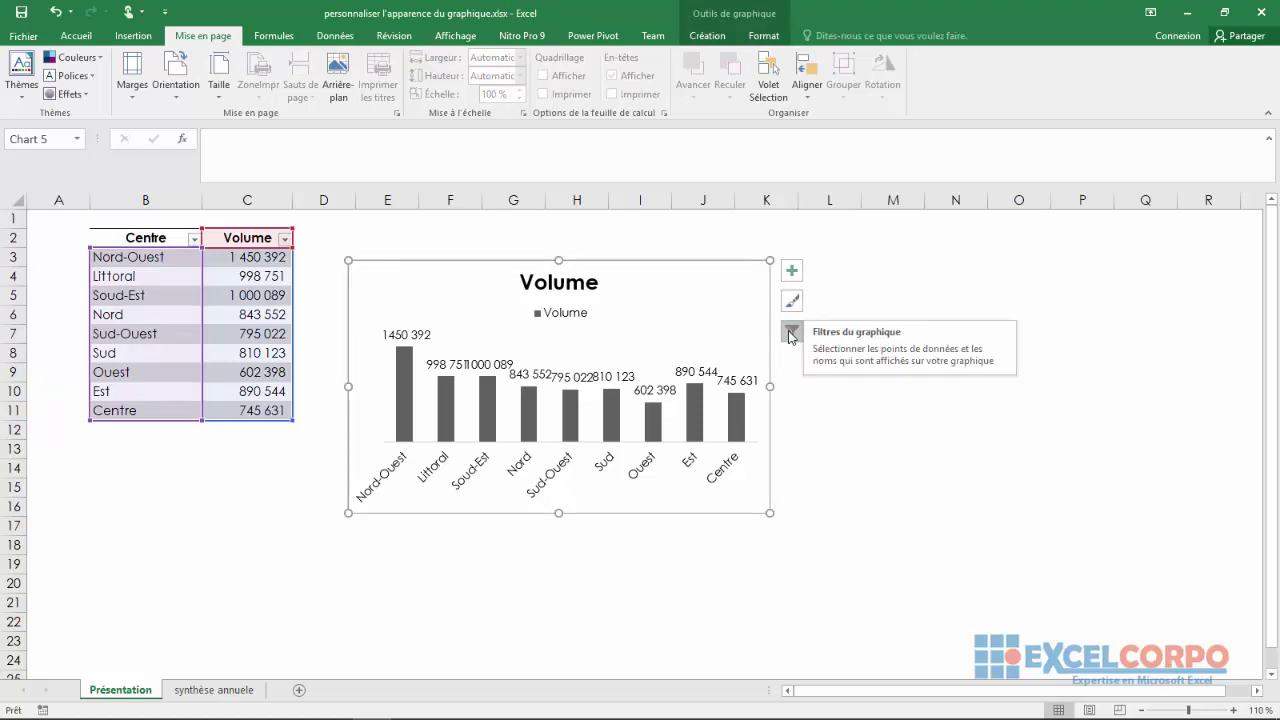
click(791, 333)
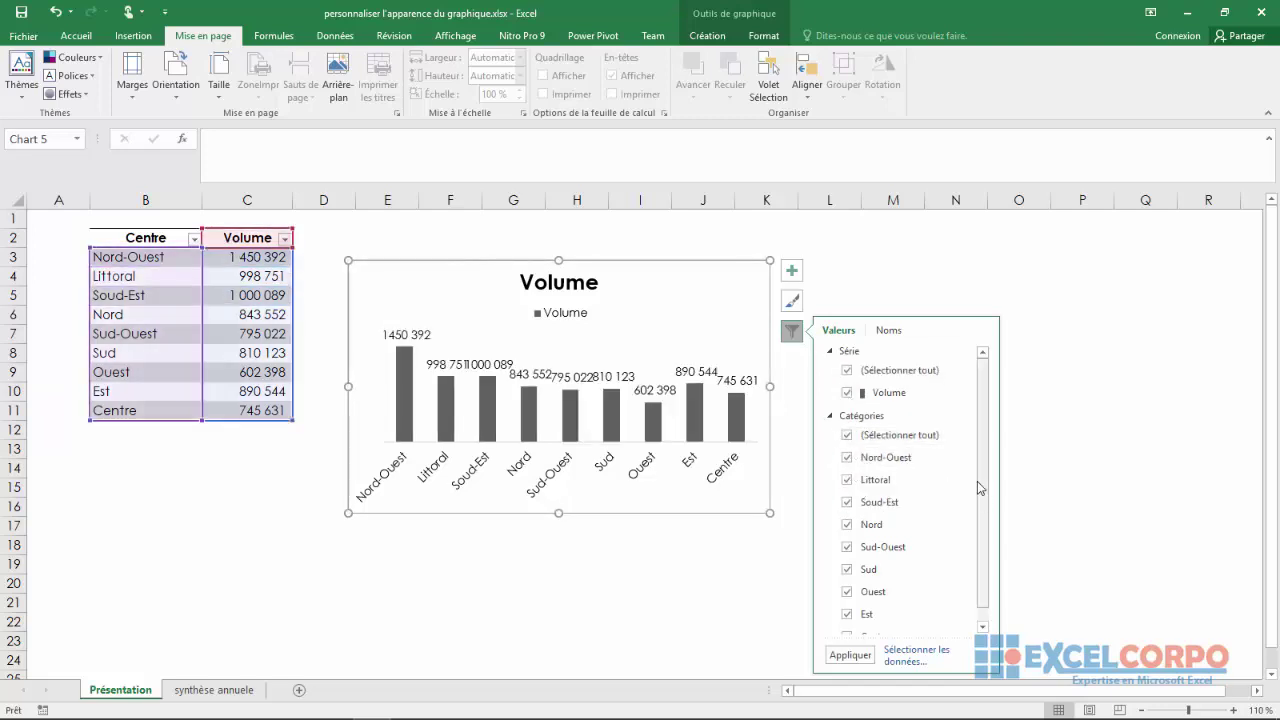
click(848, 436)
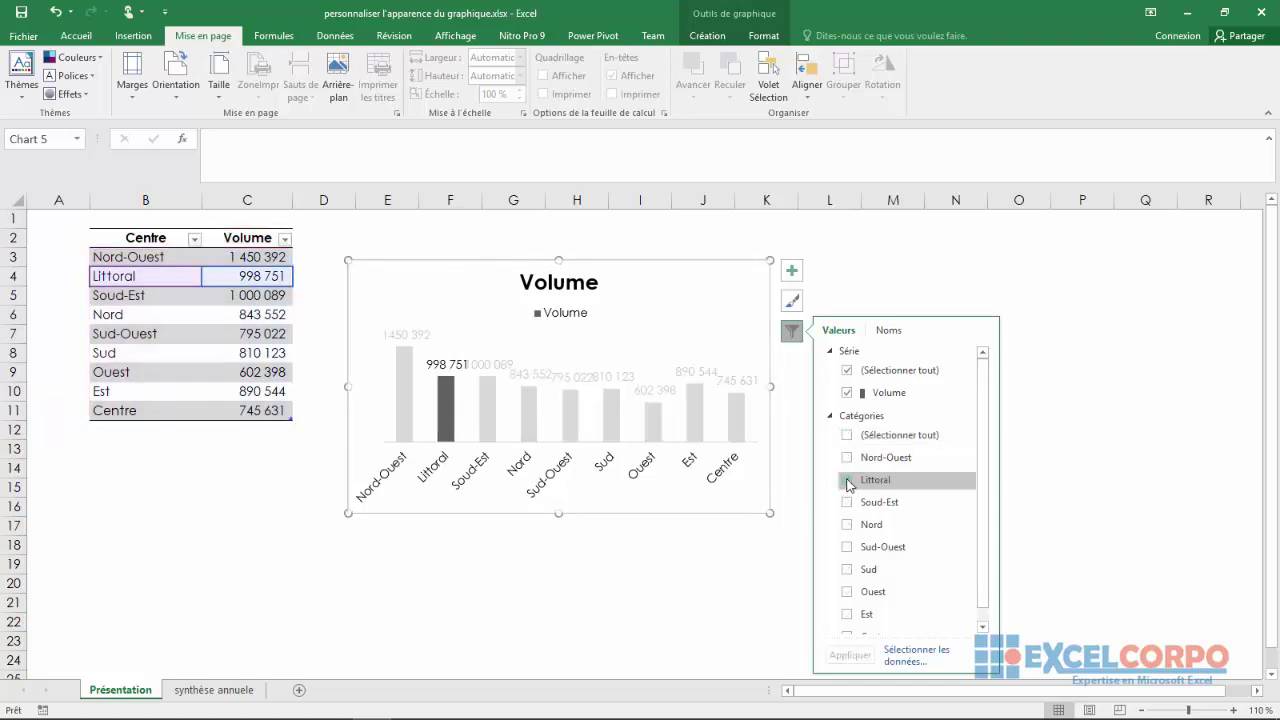
click(848, 482)
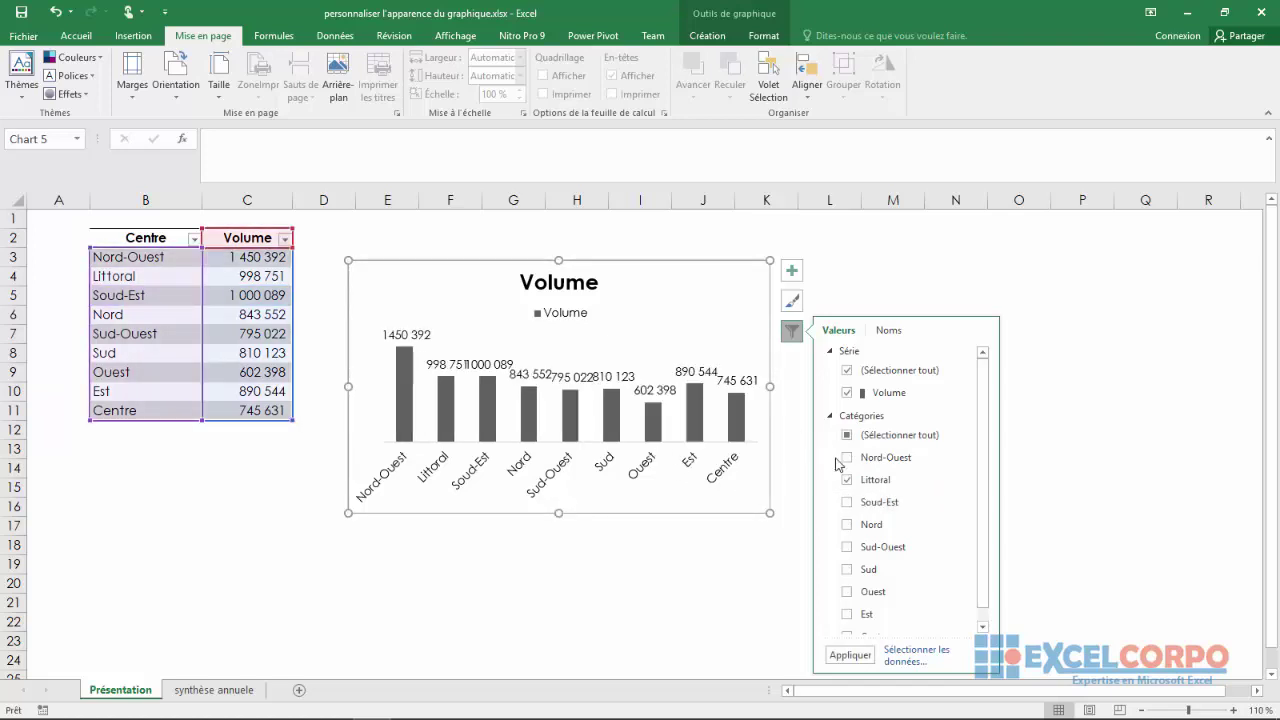
click(849, 656)
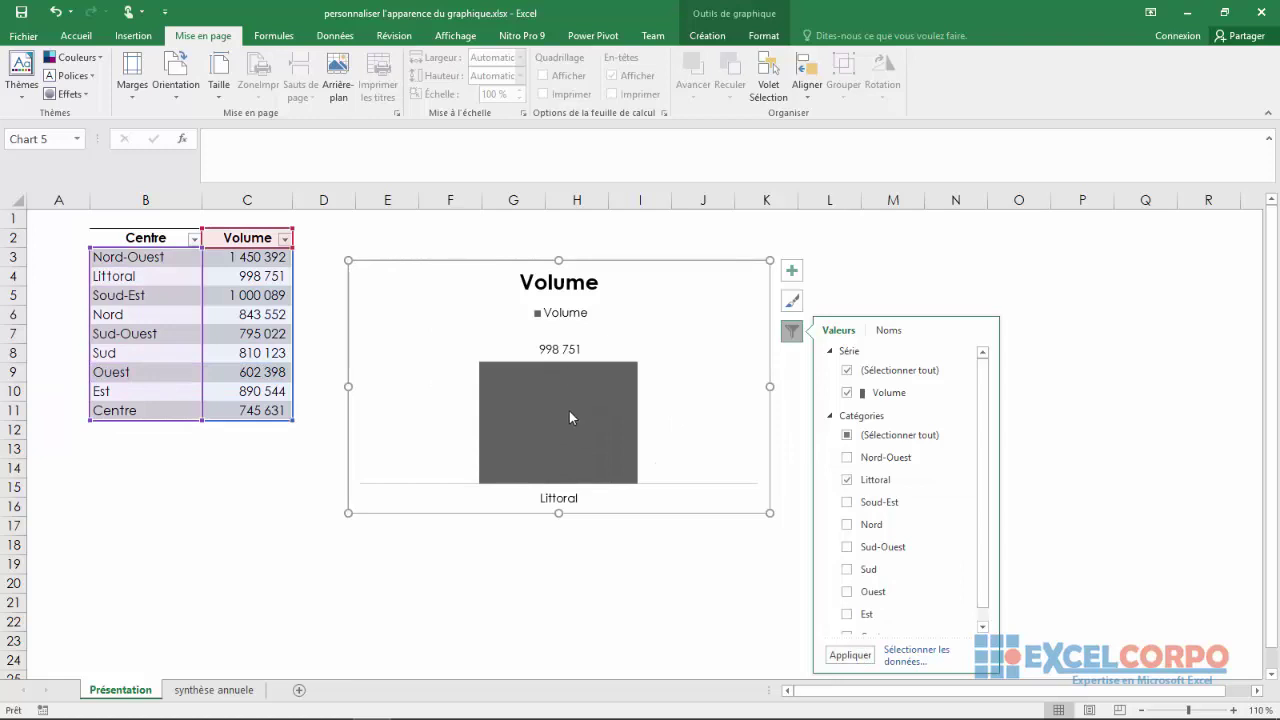
click(847, 436)
click(847, 437)
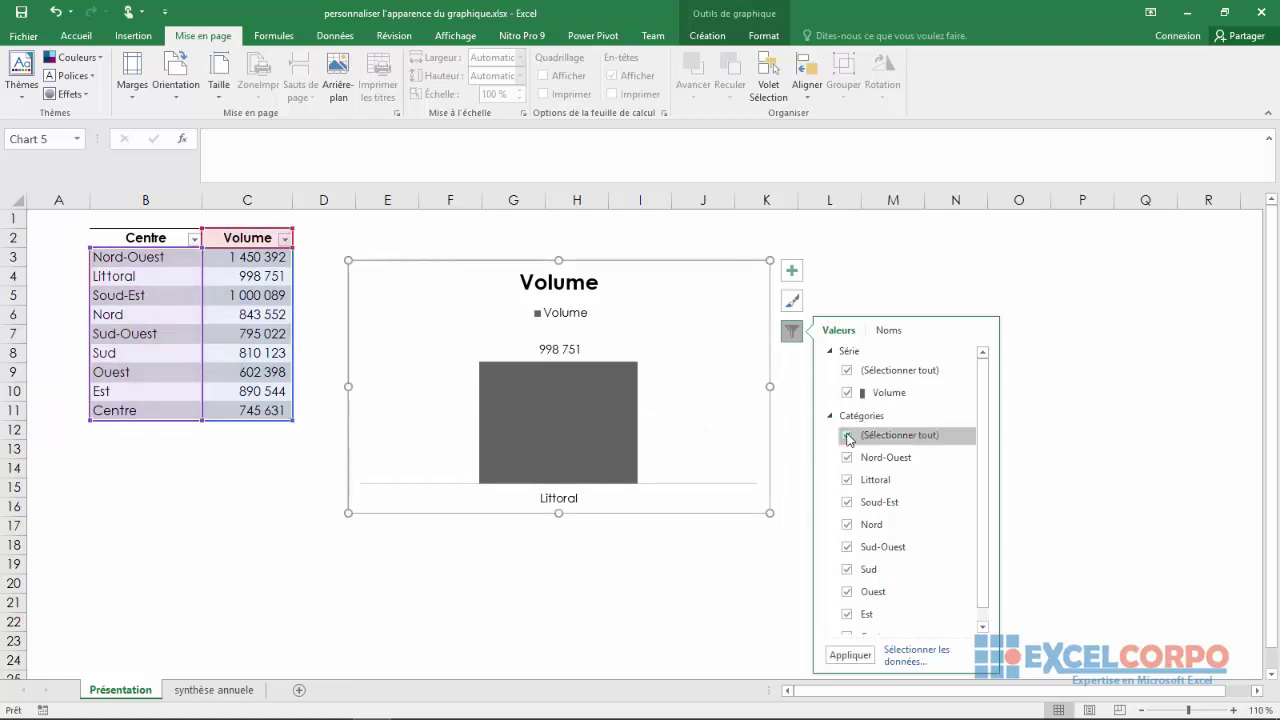
click(864, 658)
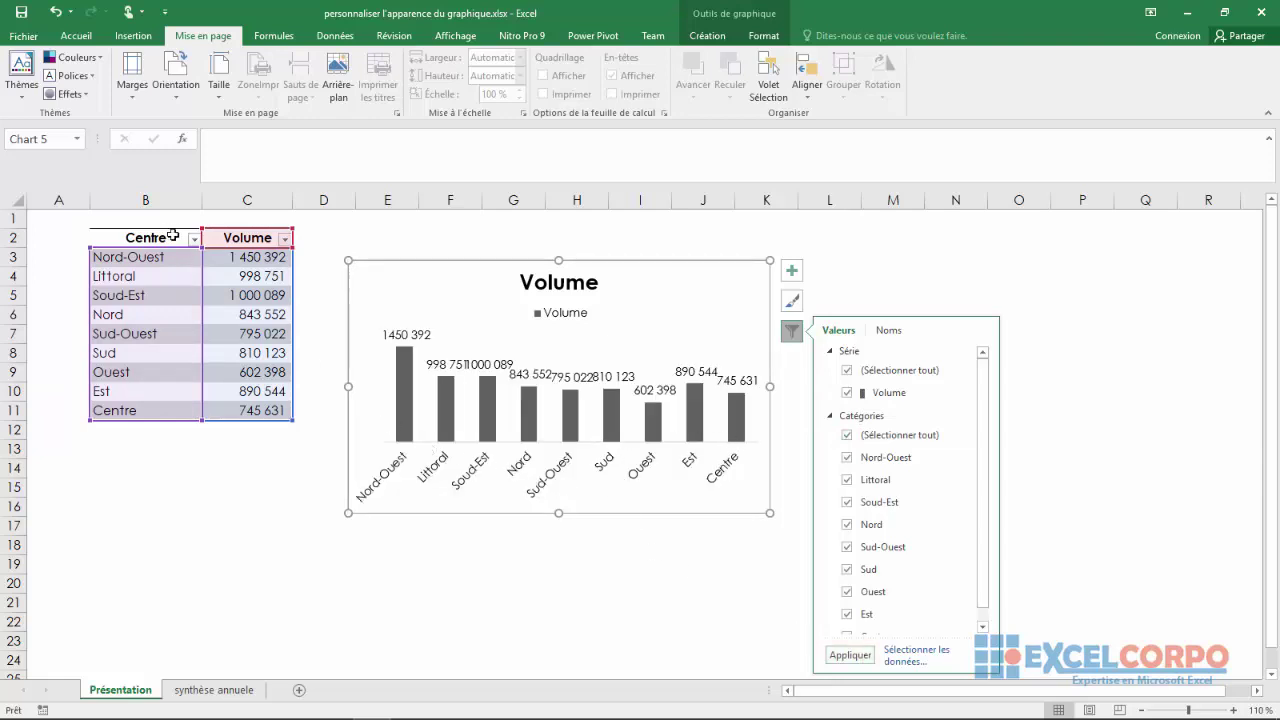
click(462, 520)
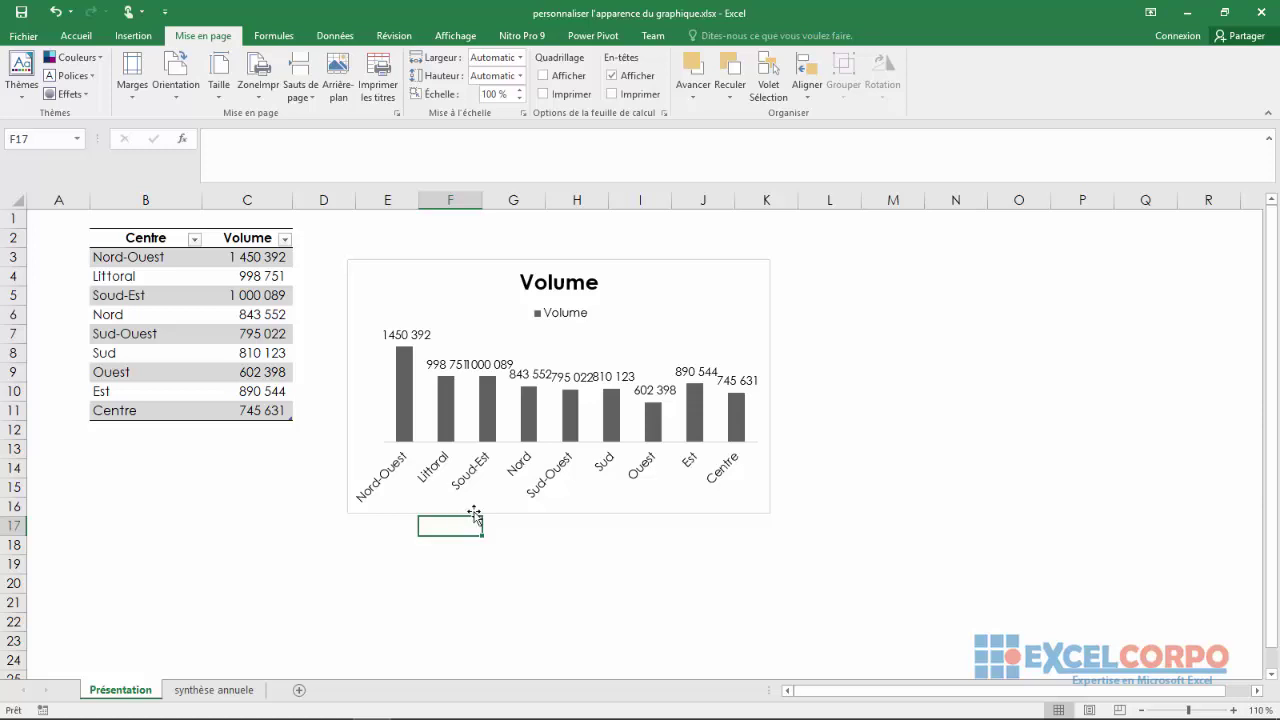
click(705, 289)
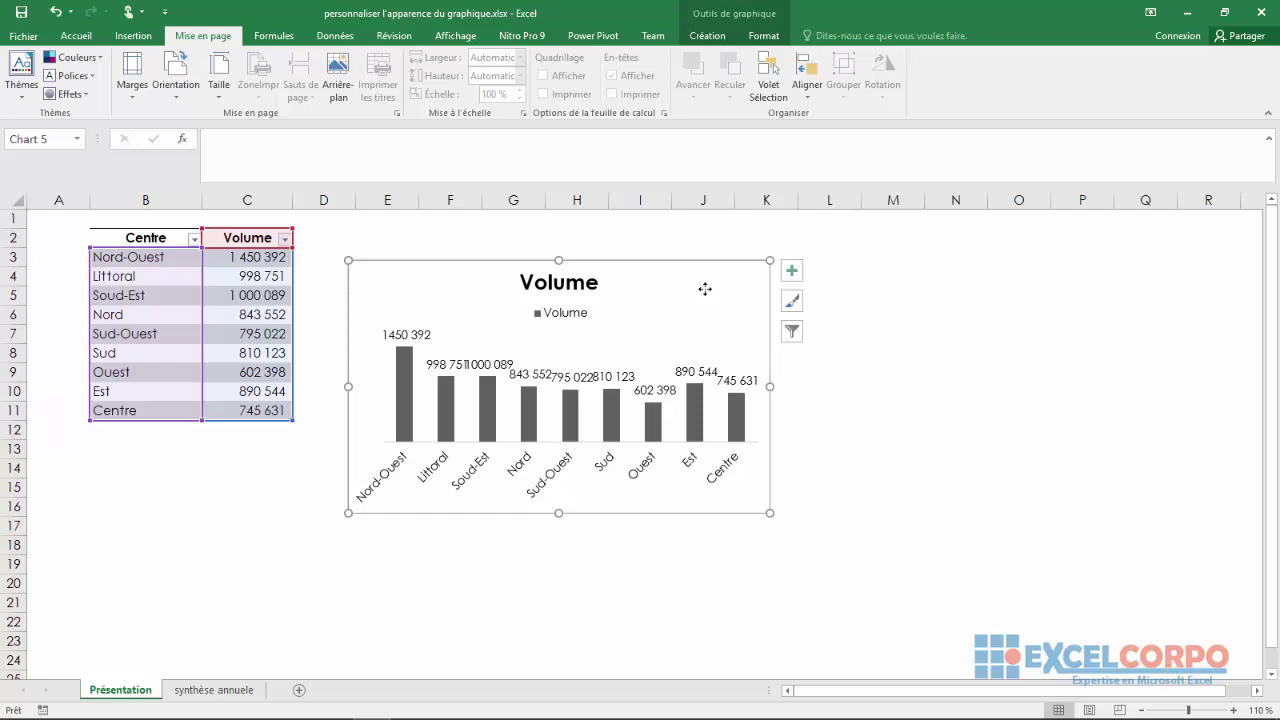
Apply chart Style 12 to the Volume chart, then show the workbook theme gallery.
click(707, 35)
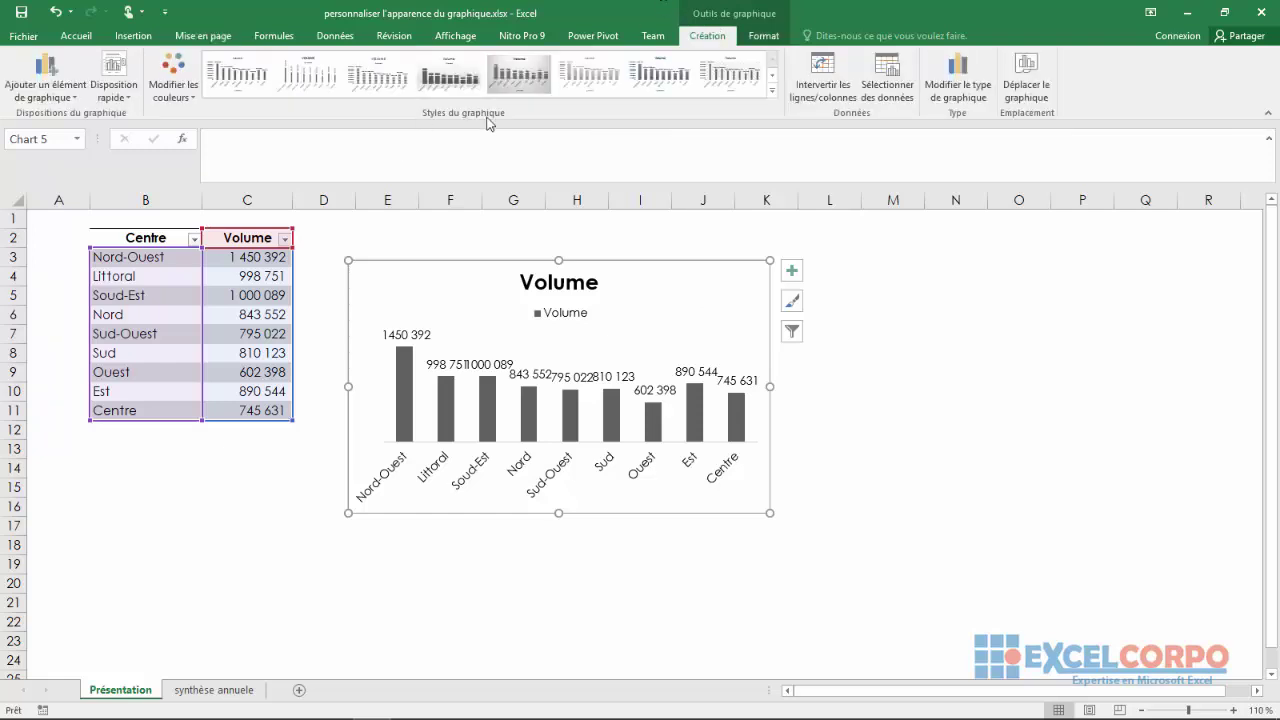
click(771, 92)
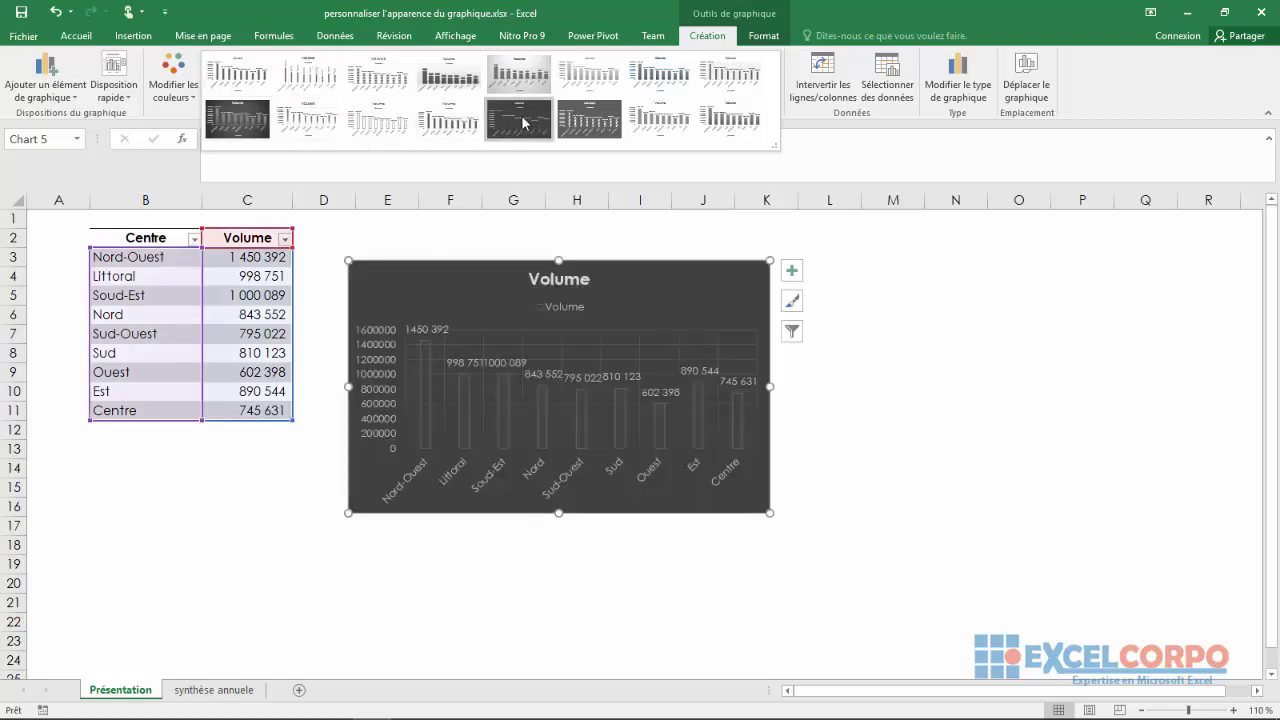
click(453, 122)
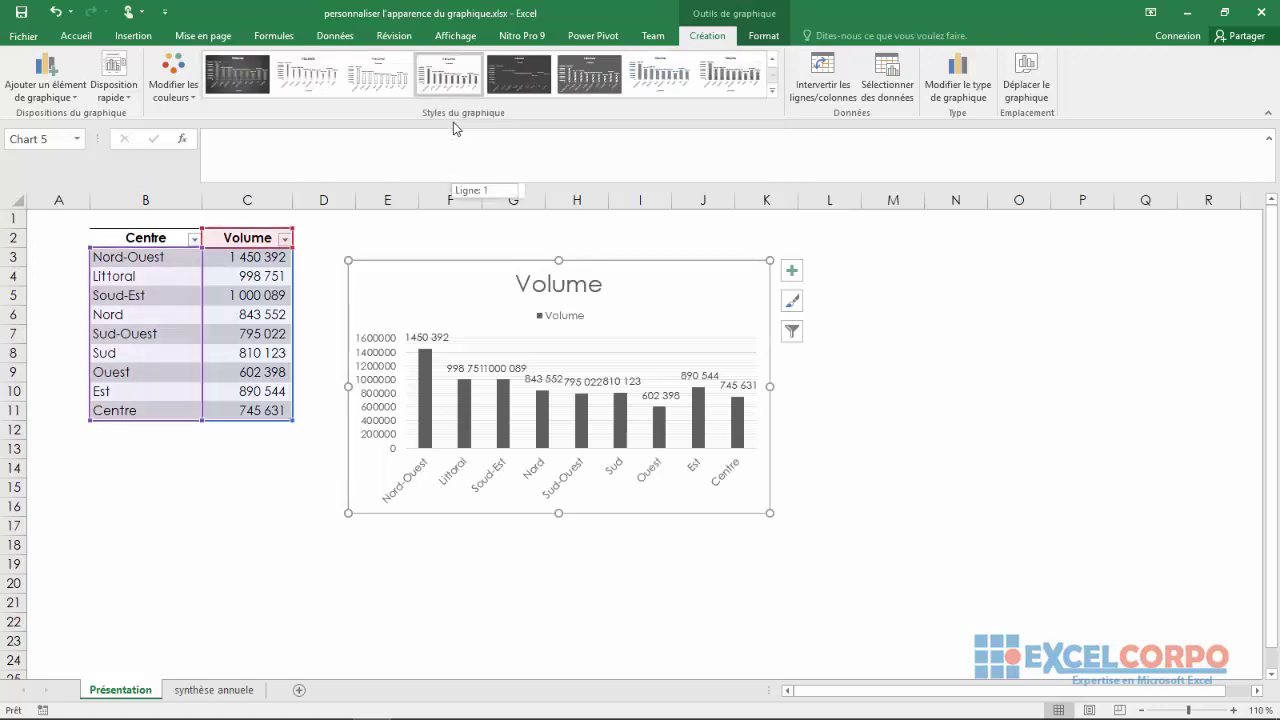
click(203, 35)
click(21, 72)
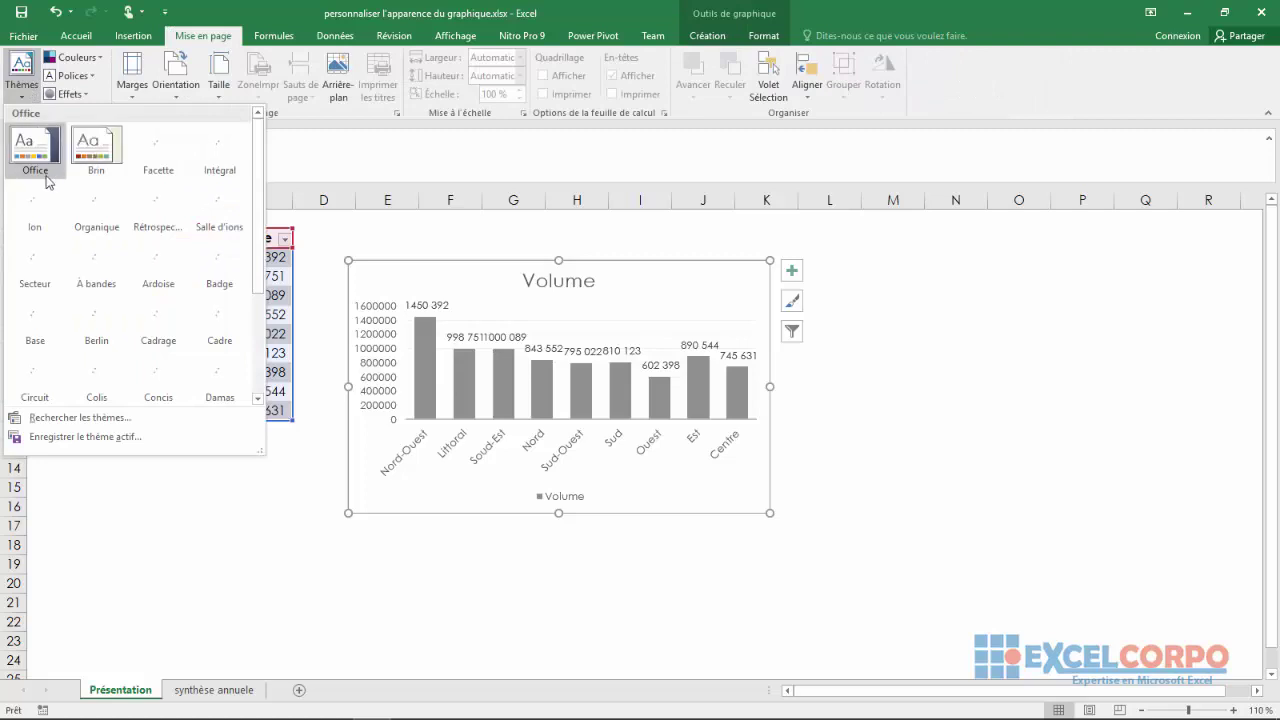
Apply a new serif-font workbook theme, then reselect the Volume chart.
click(44, 228)
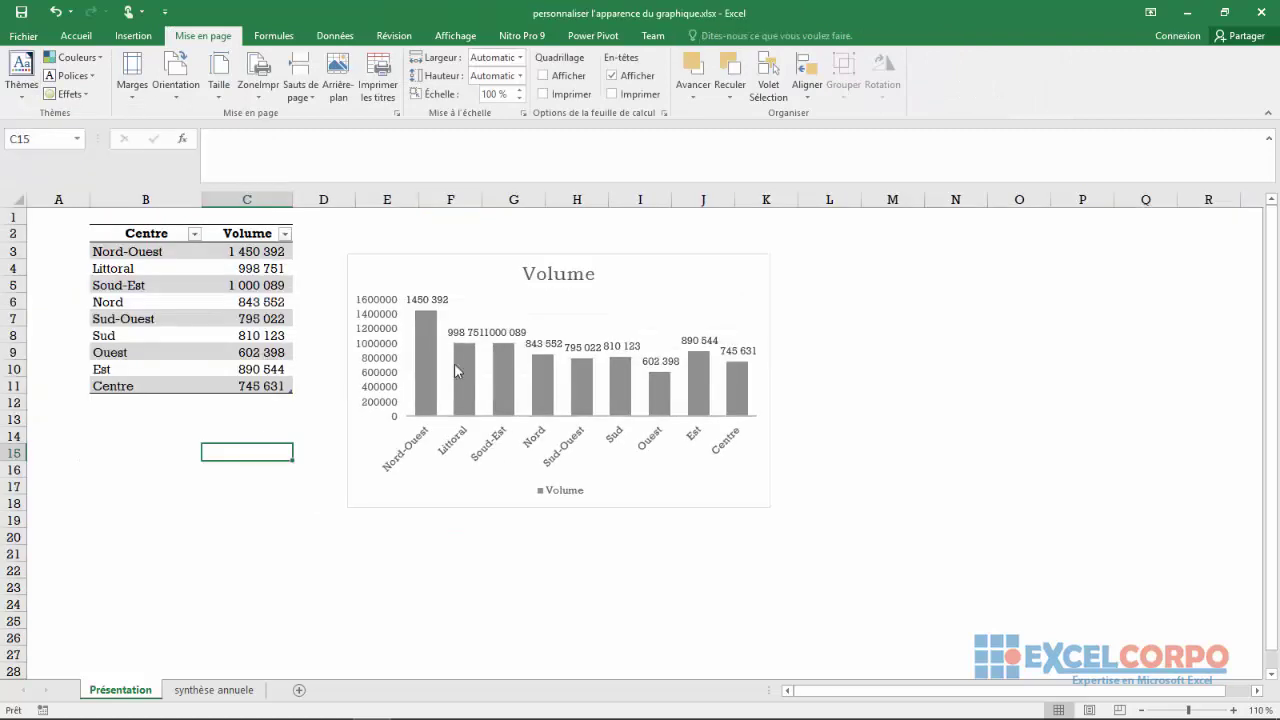
click(460, 245)
click(422, 265)
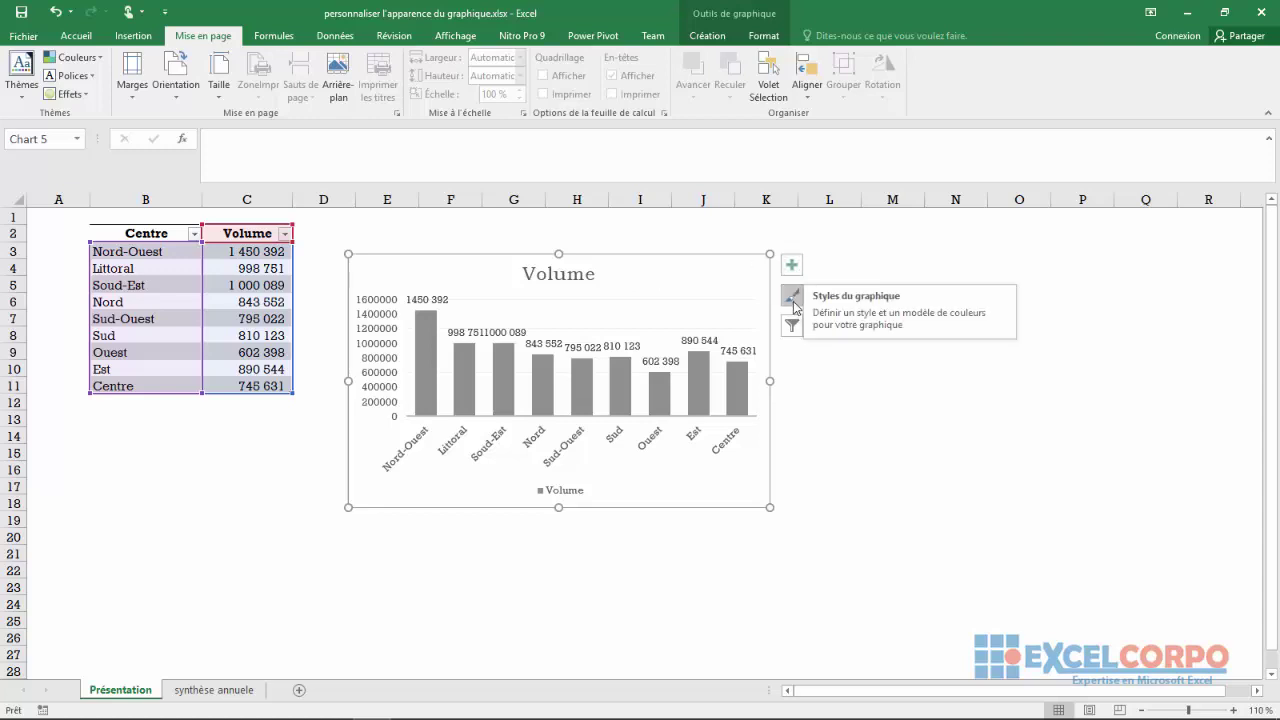
Apply a darker grey chart style with gridlines and a smaller title, then reselect the chart.
click(794, 303)
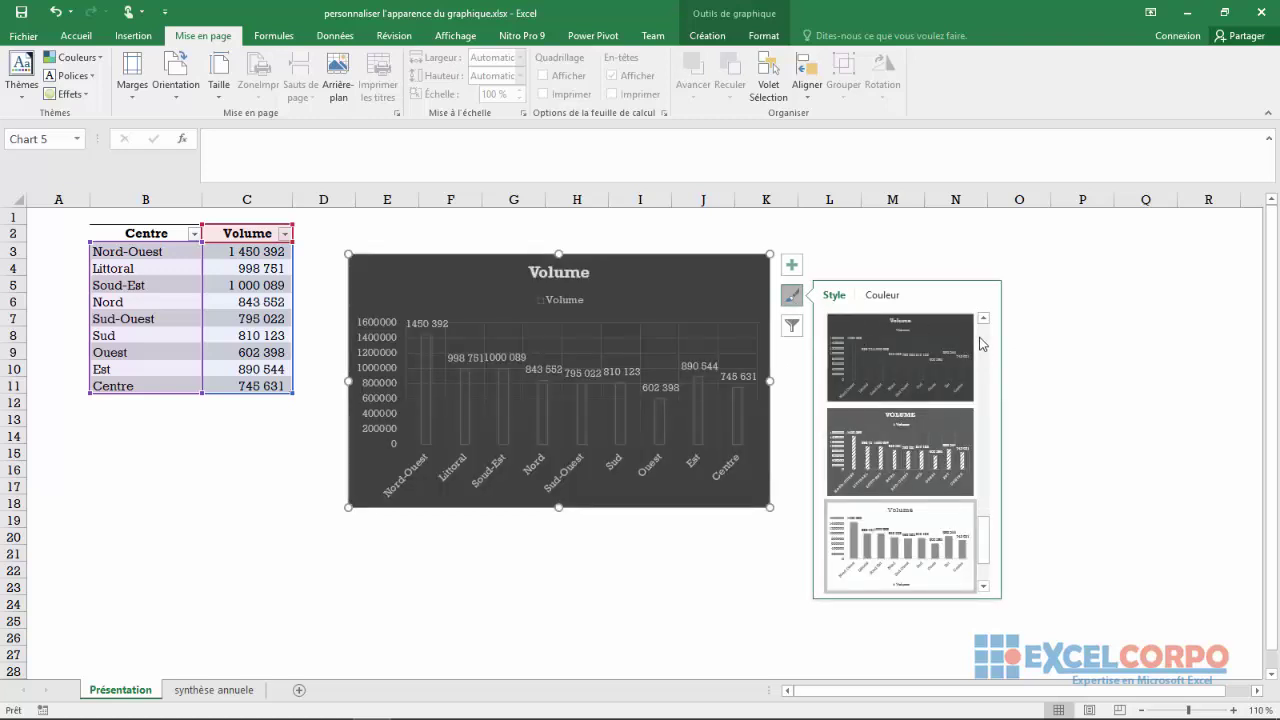
click(983, 586)
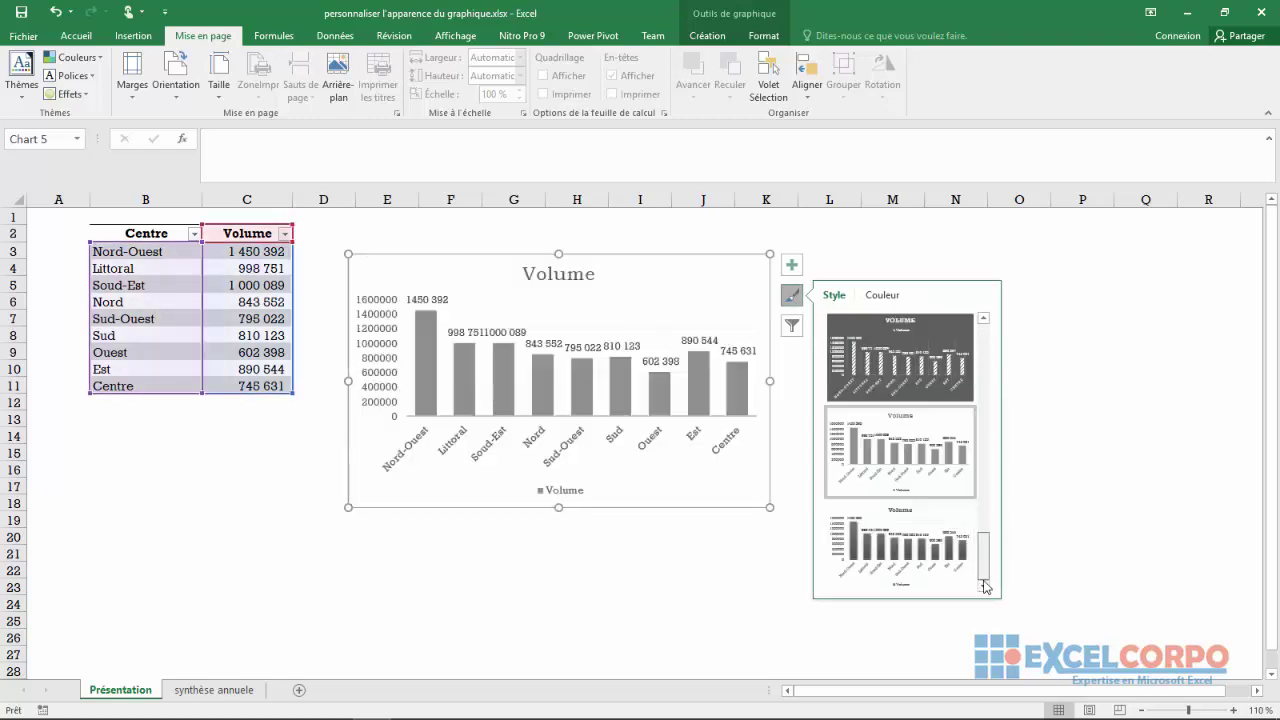
drag(986, 570, 982, 392)
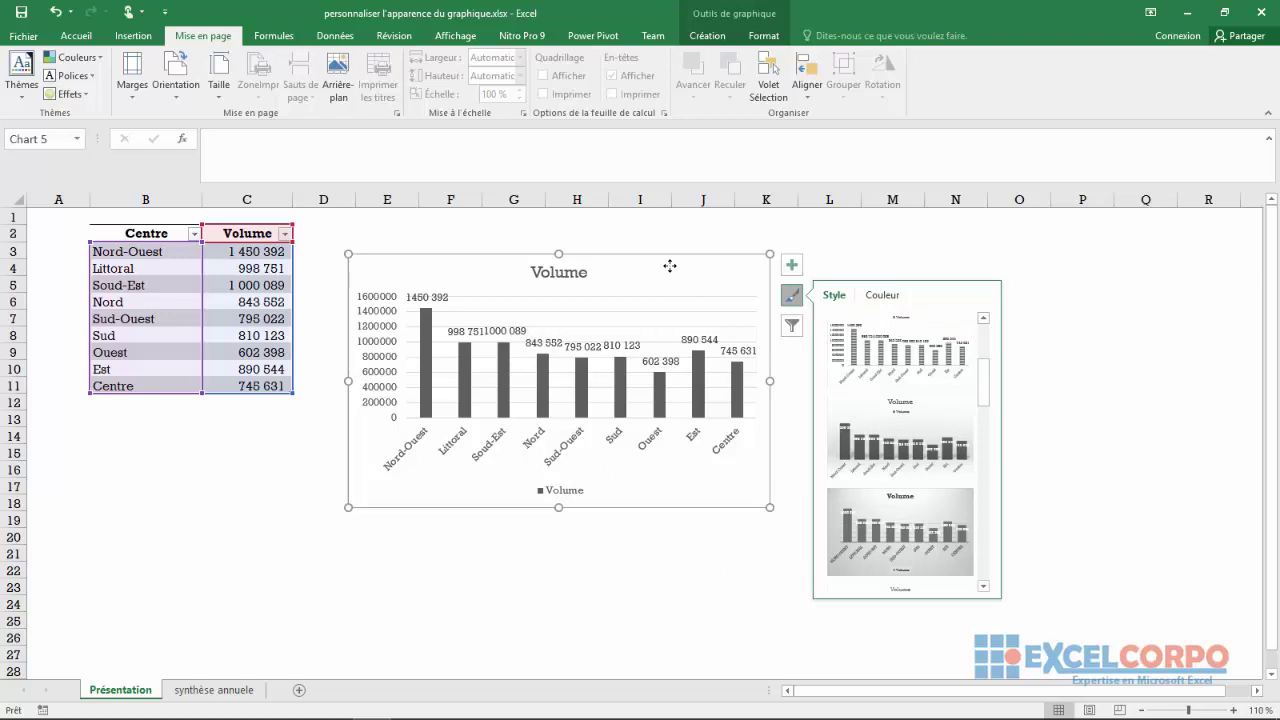
click(890, 251)
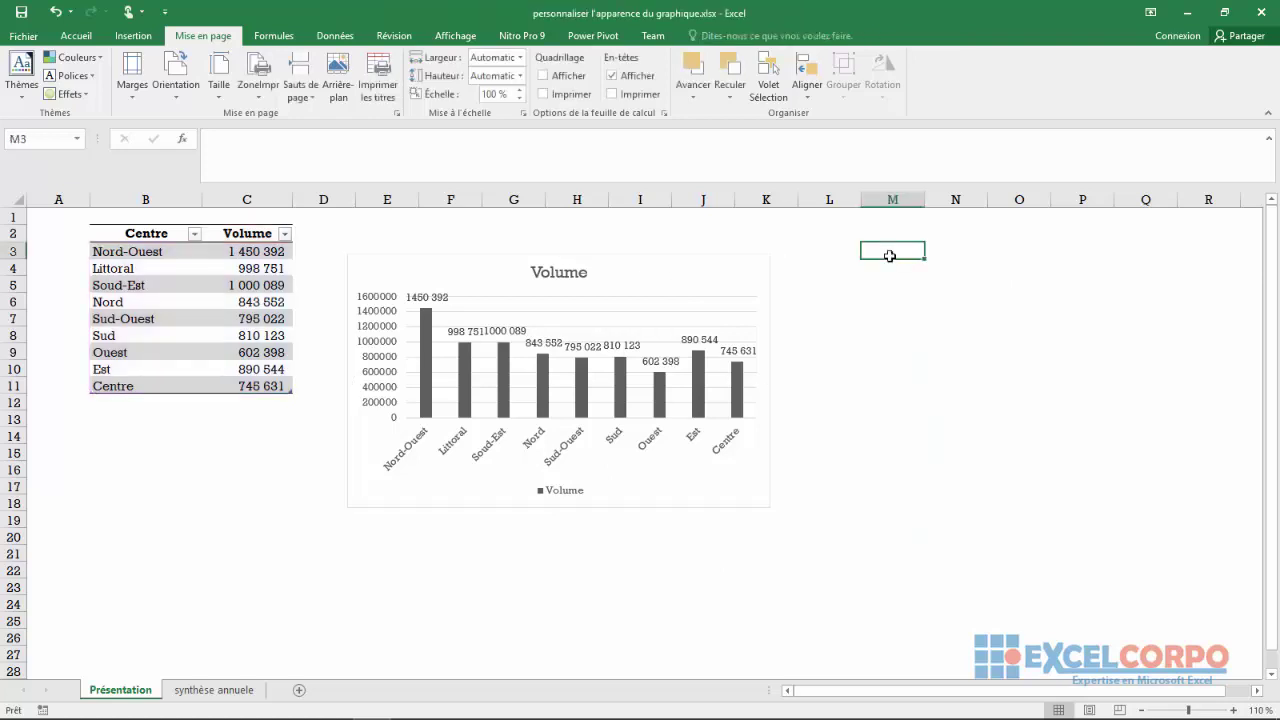
click(679, 279)
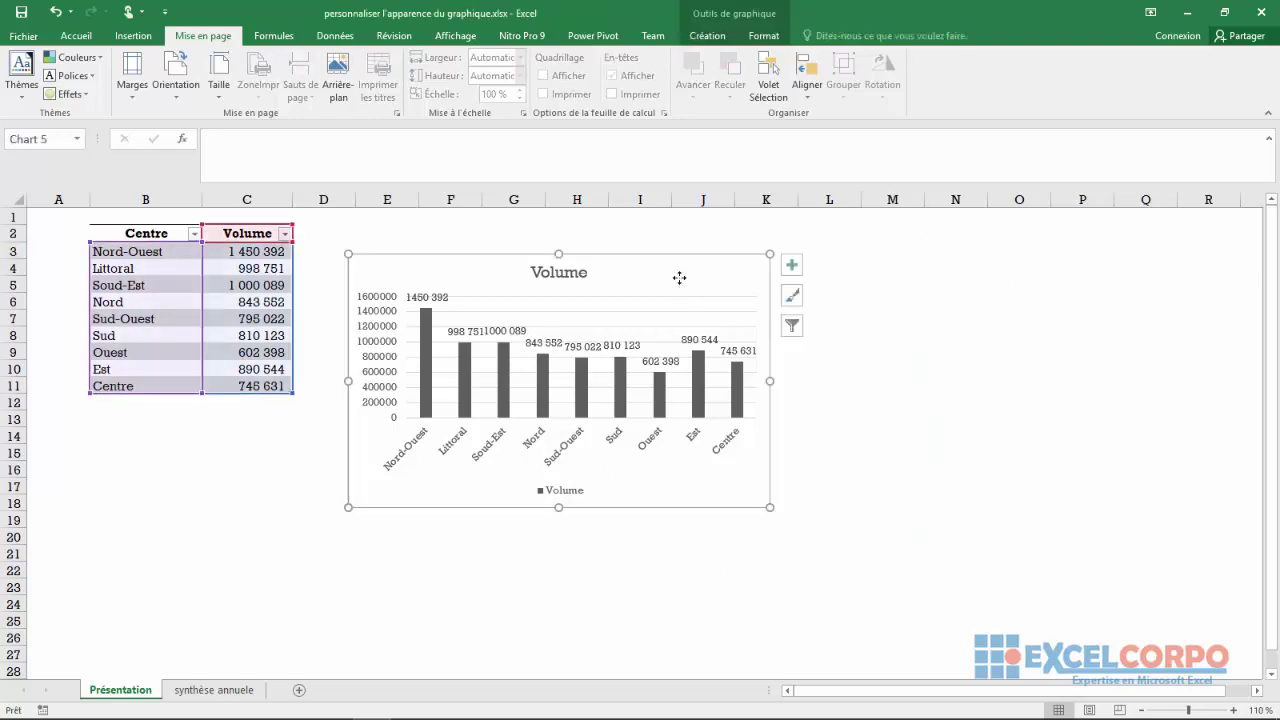
Apply the last Disposition rapide layout: legend on the right, no title or labels.
click(705, 38)
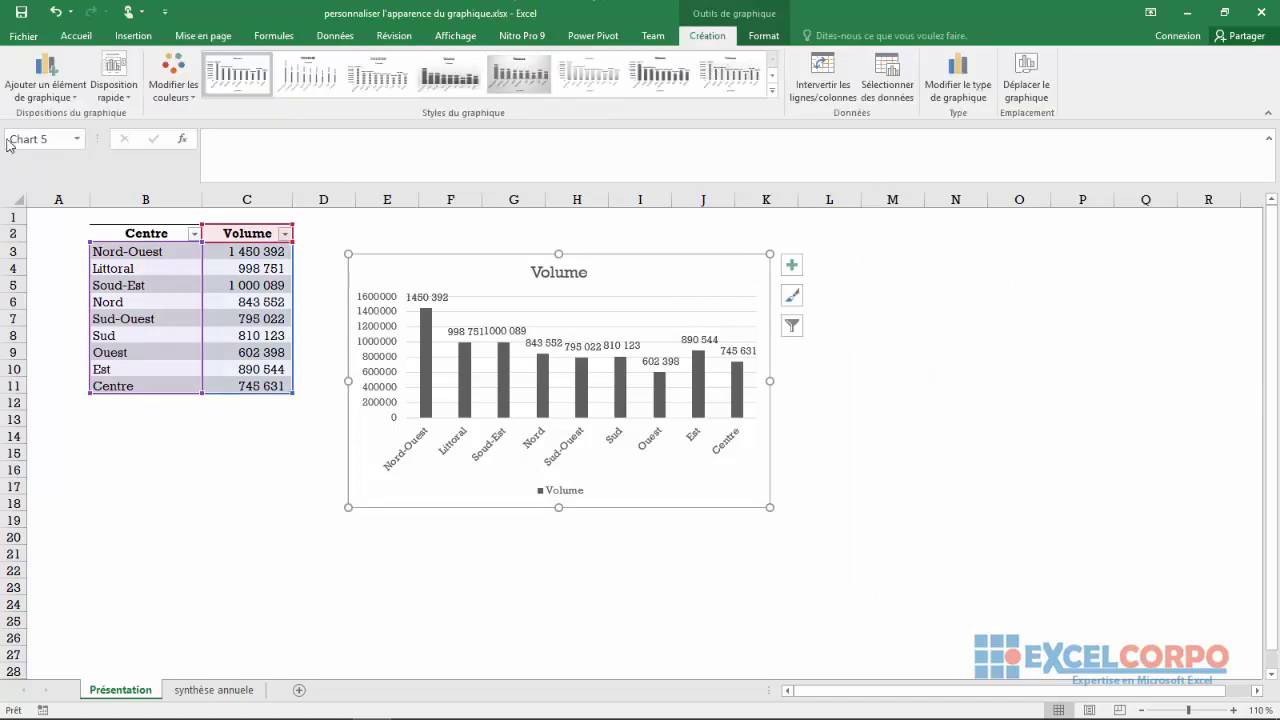
click(130, 97)
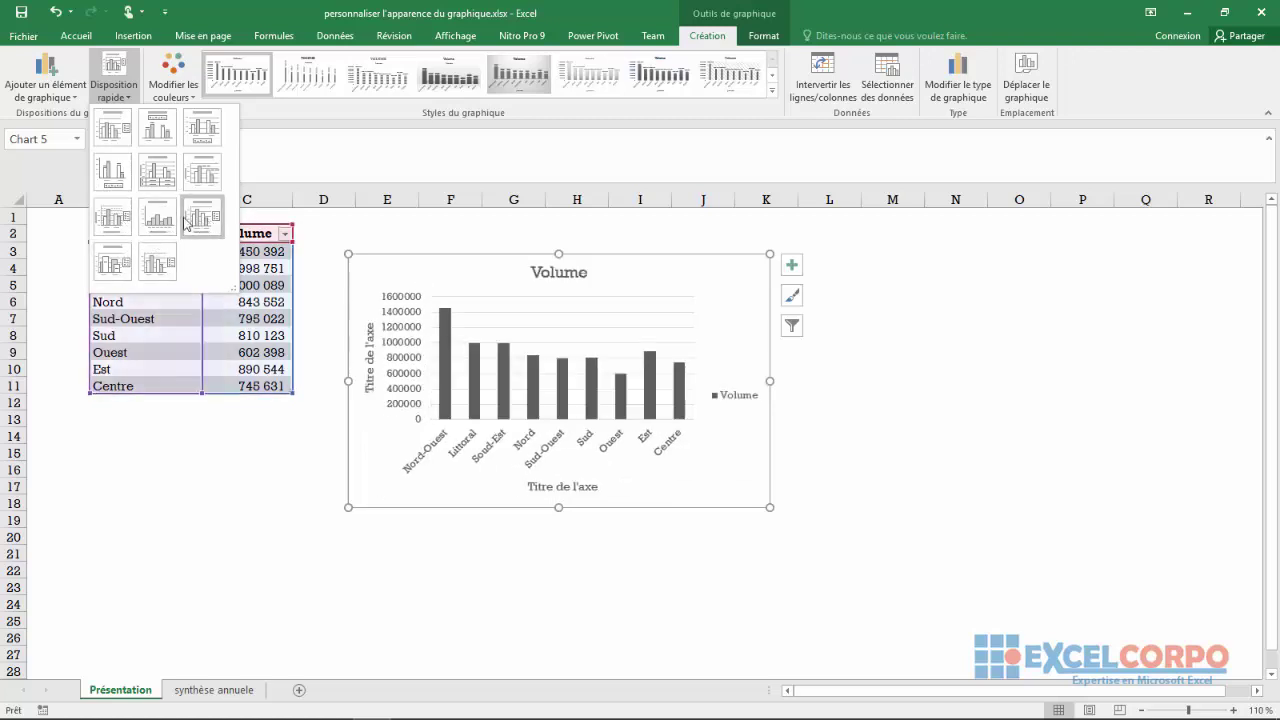
click(157, 253)
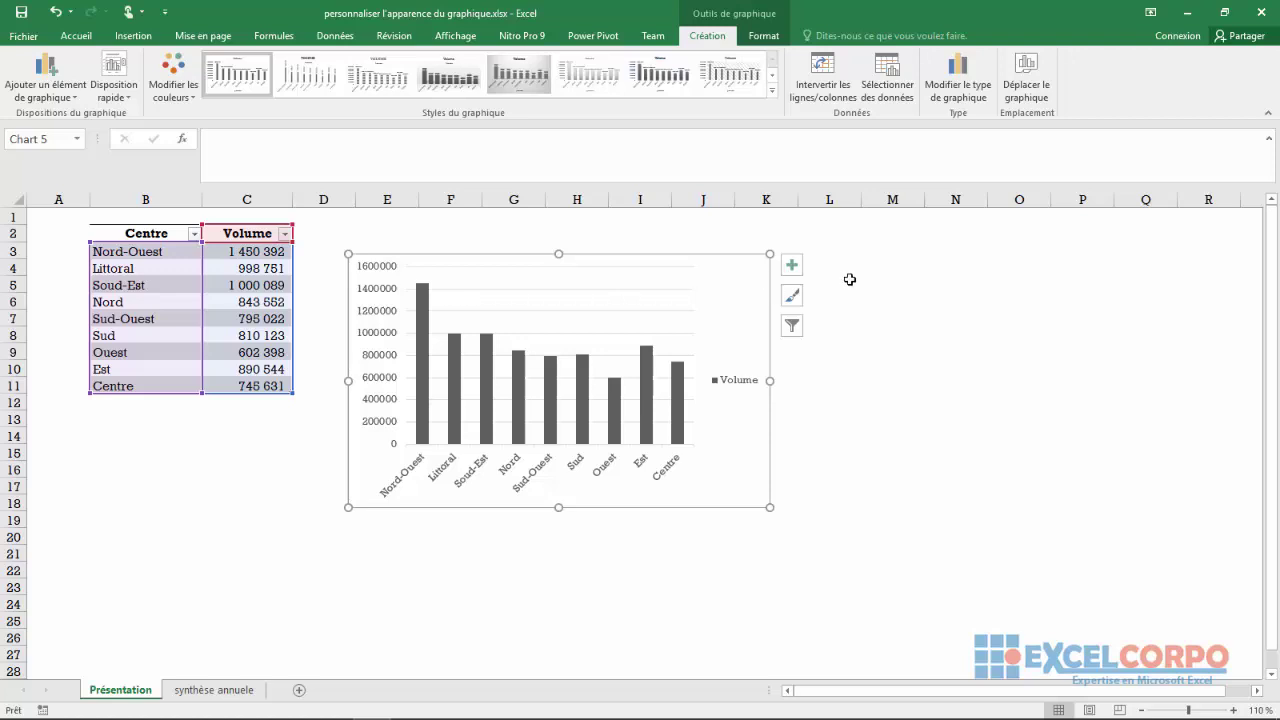
Try colourful and monochrome palettes from the chart's brush flyout, ending on green.
click(797, 300)
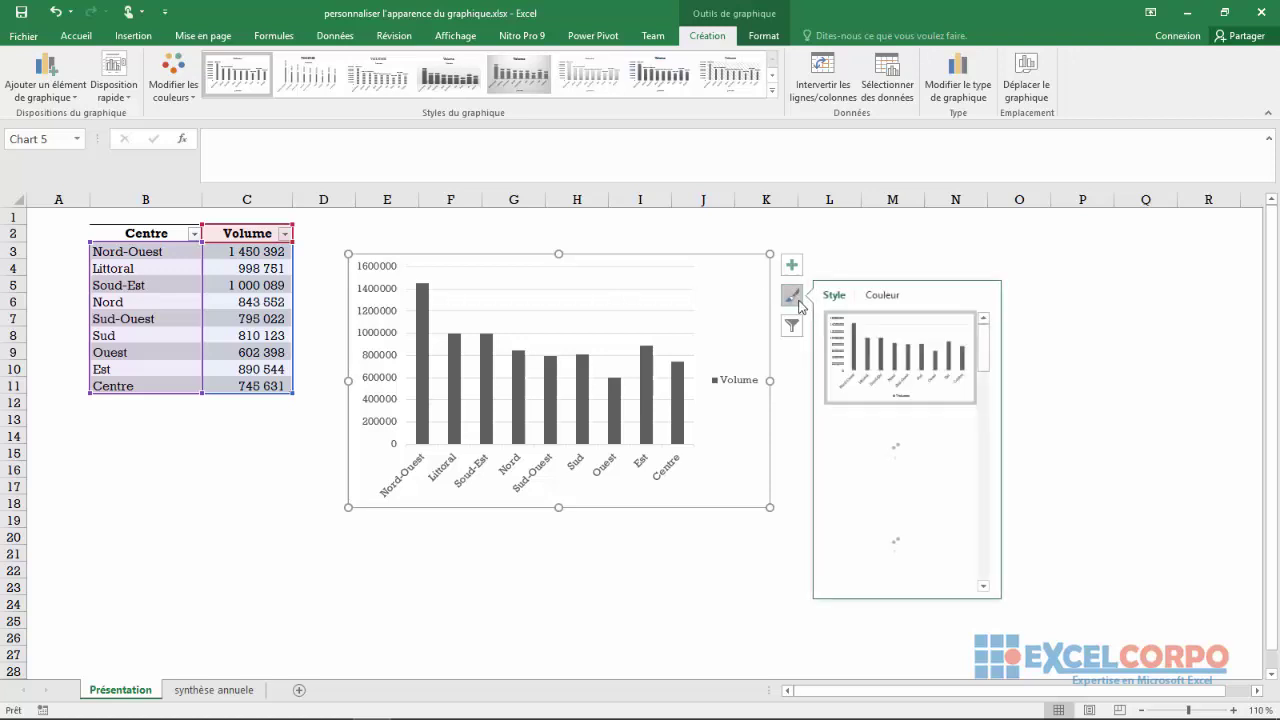
click(884, 296)
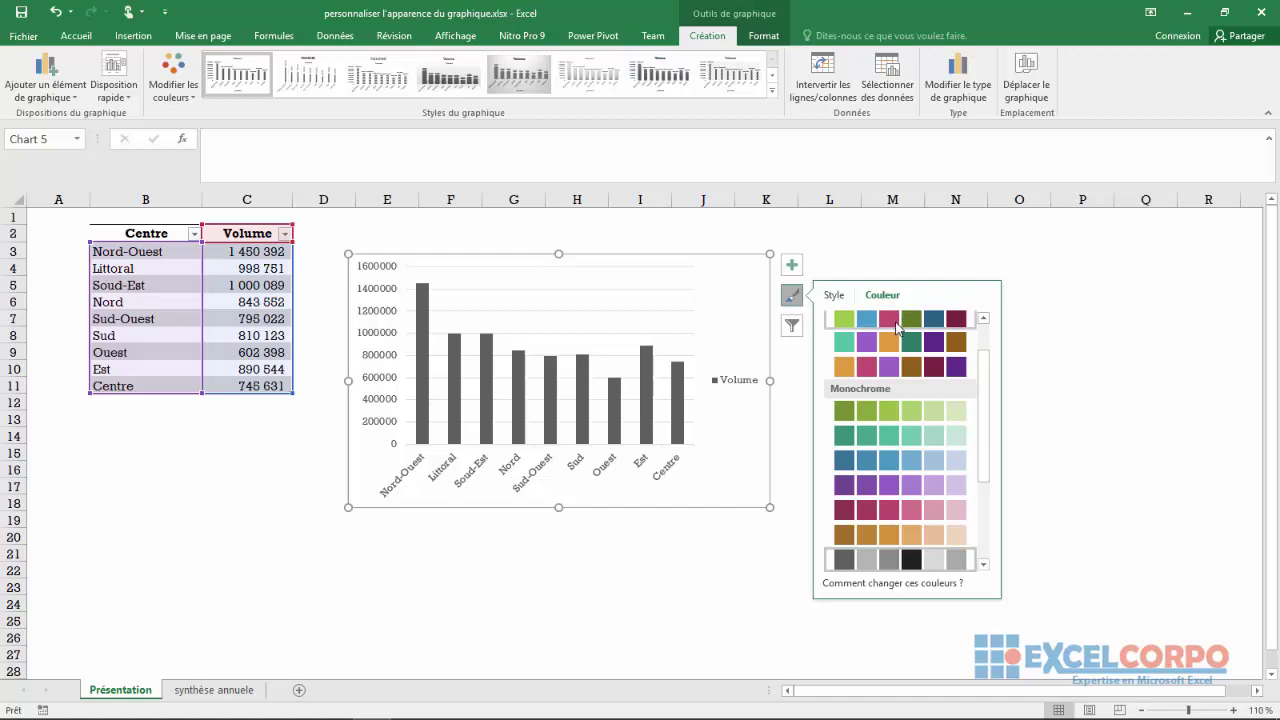
click(897, 326)
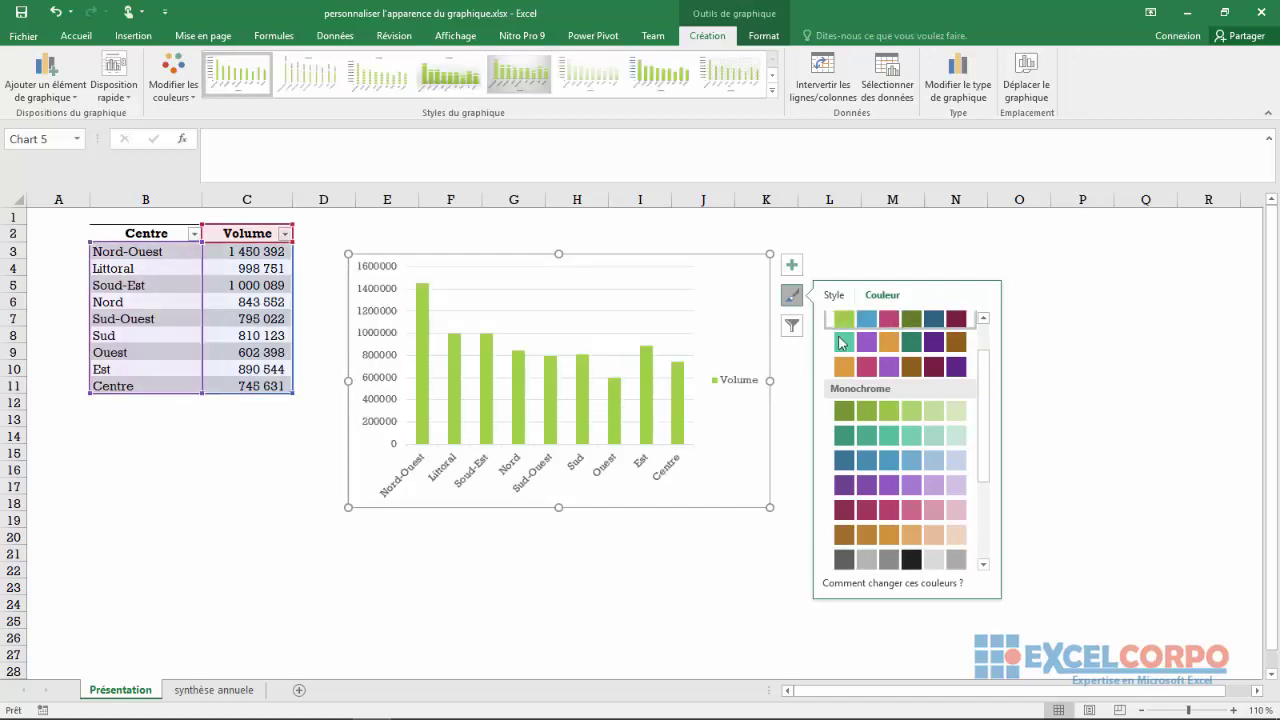
click(889, 347)
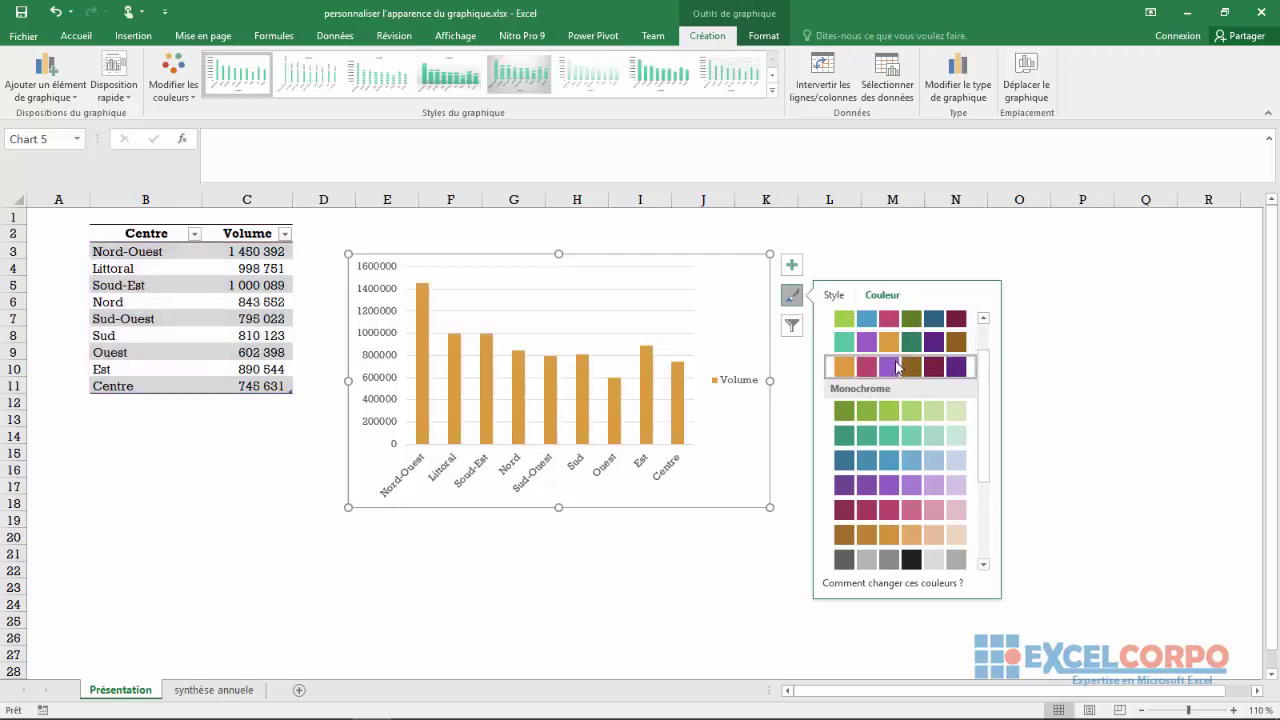
click(886, 409)
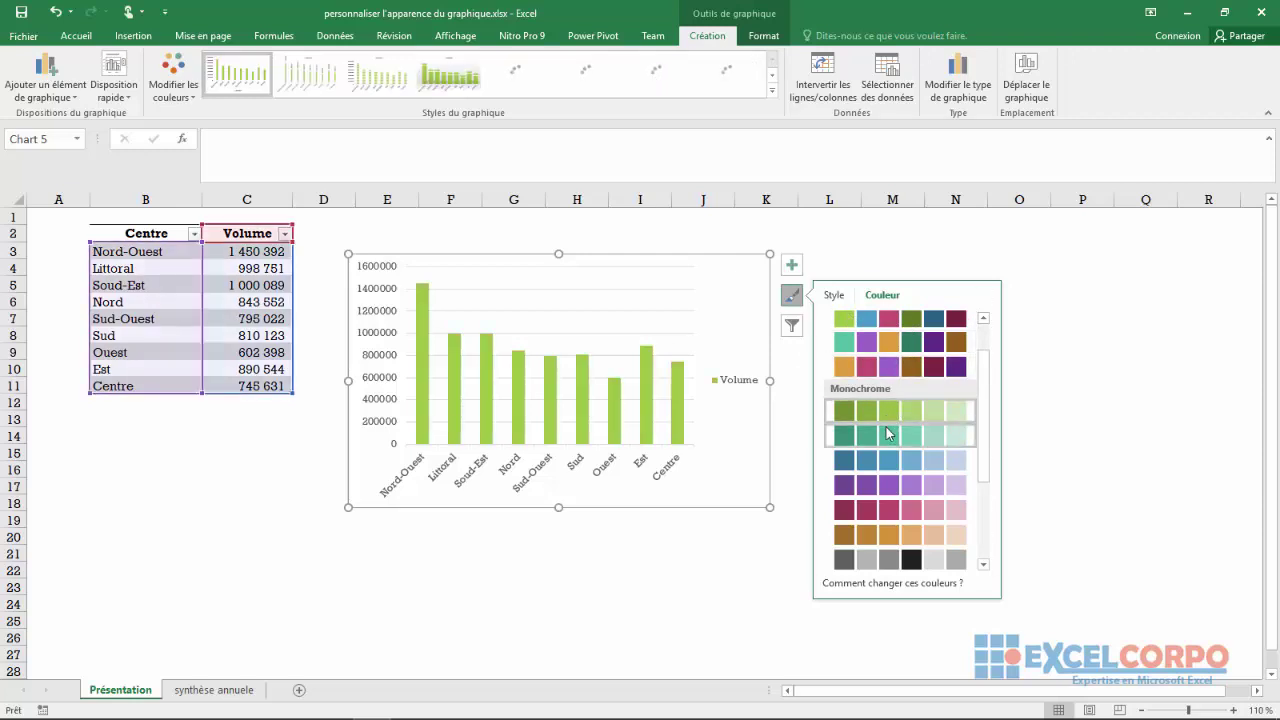
click(886, 436)
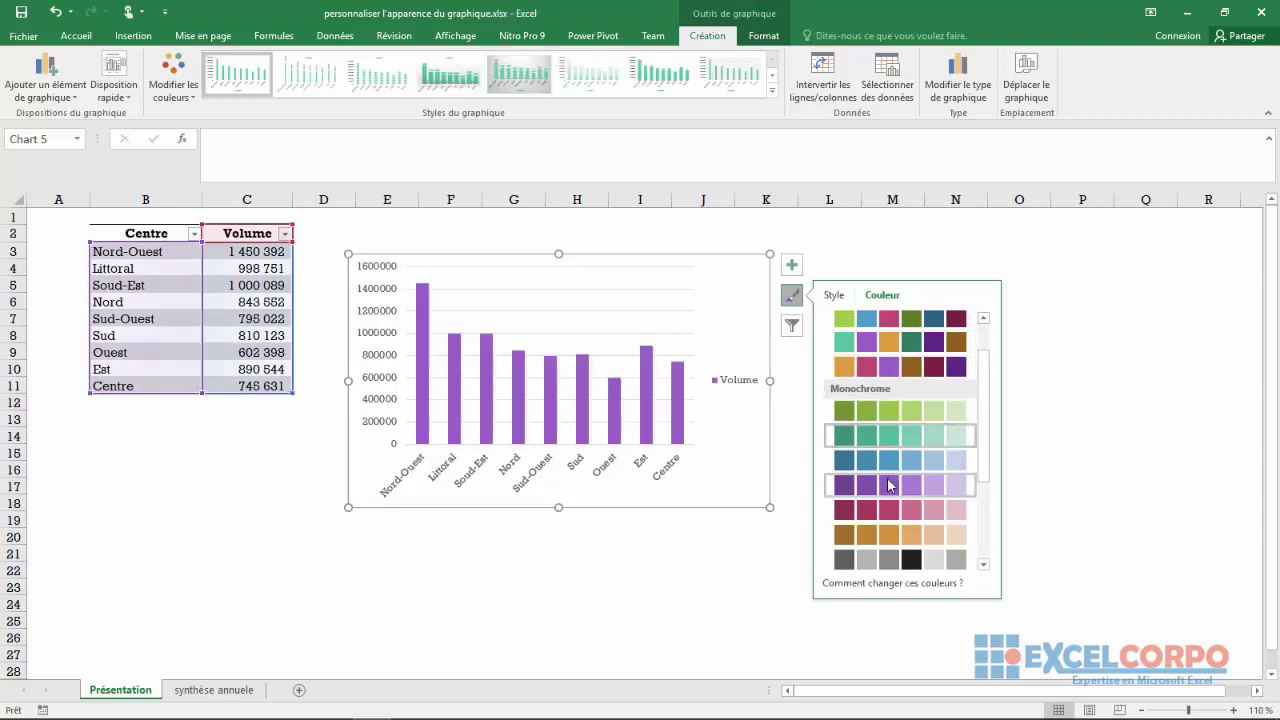
click(888, 484)
click(887, 532)
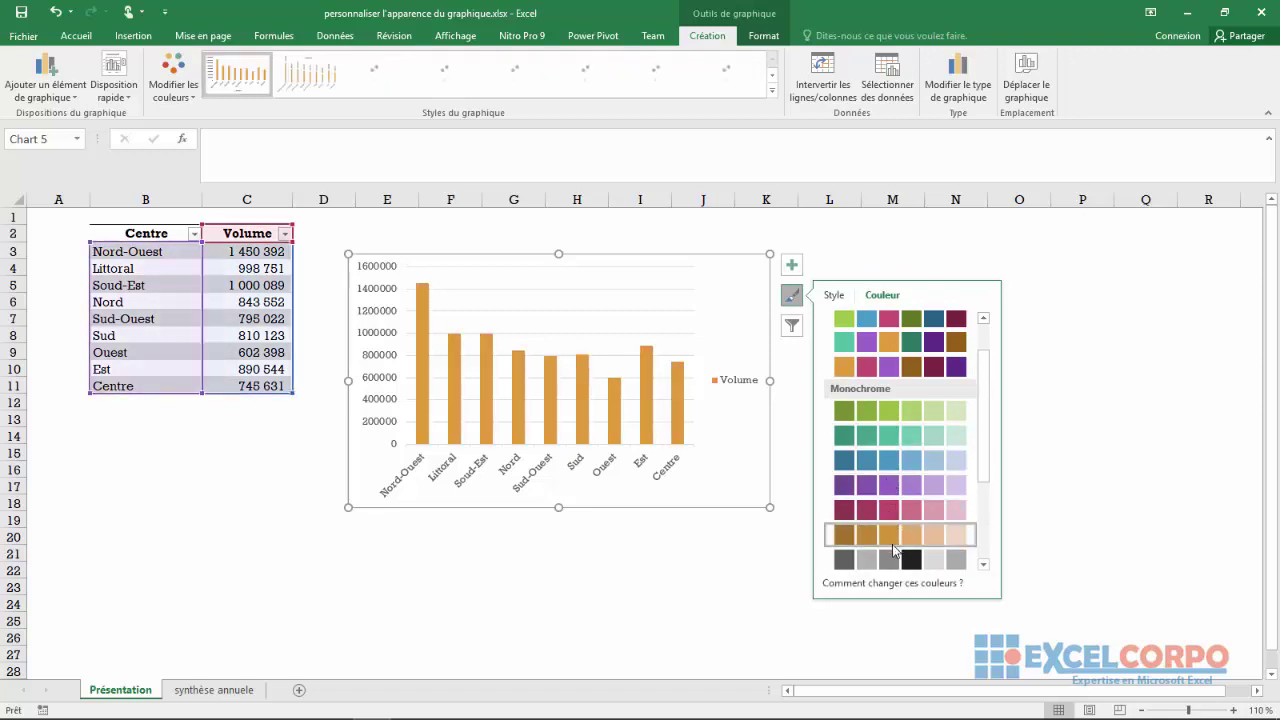
click(892, 557)
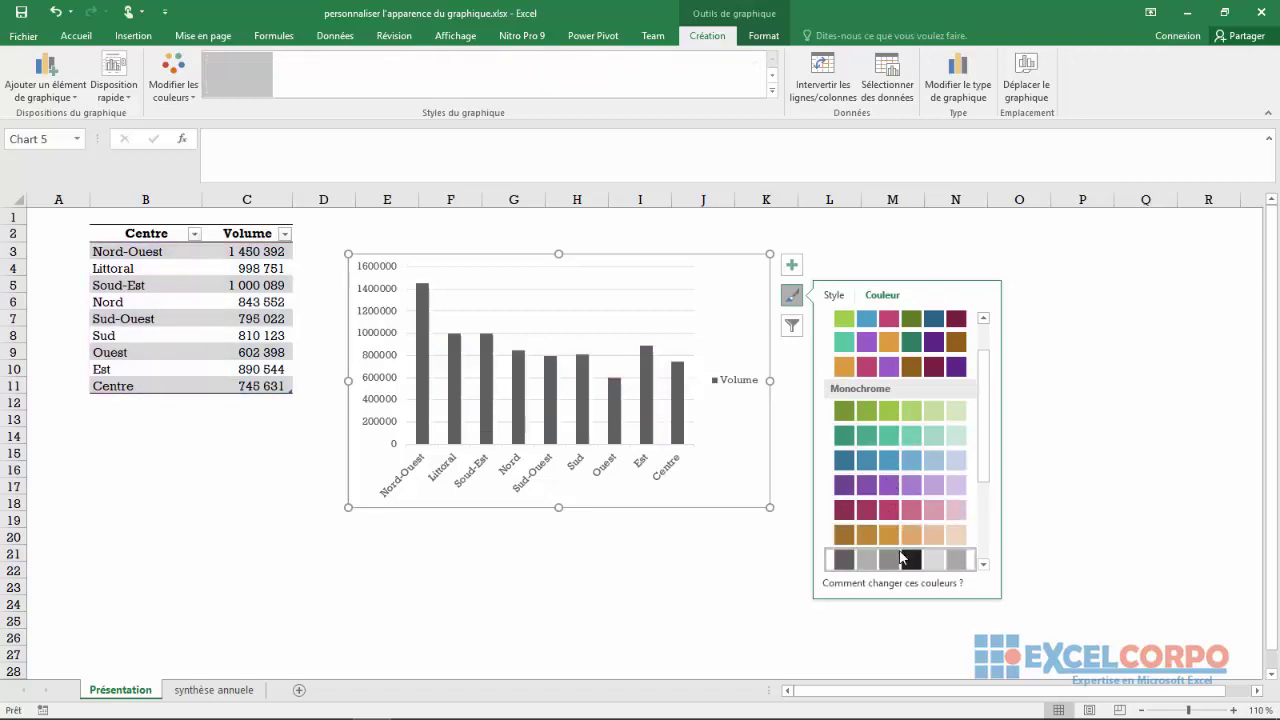
click(887, 320)
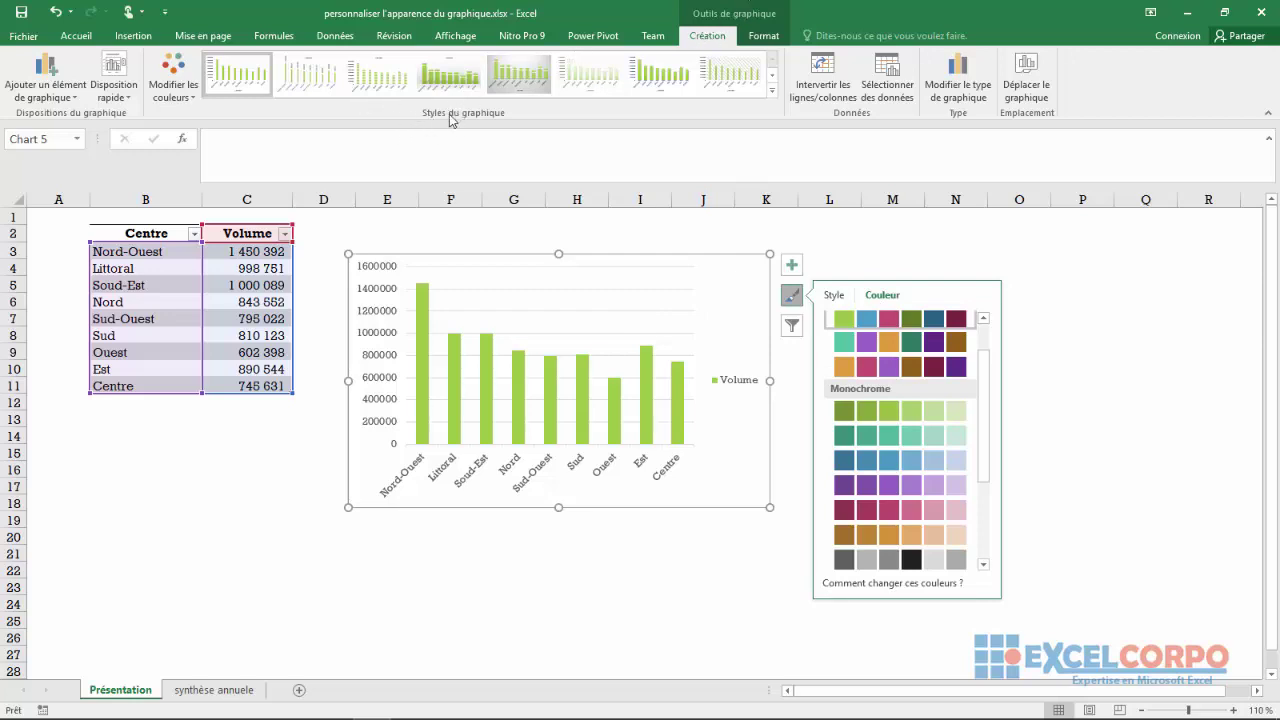
Try the blue monochrome palette via Modifier les couleurs, then switch the bars back to green.
click(194, 96)
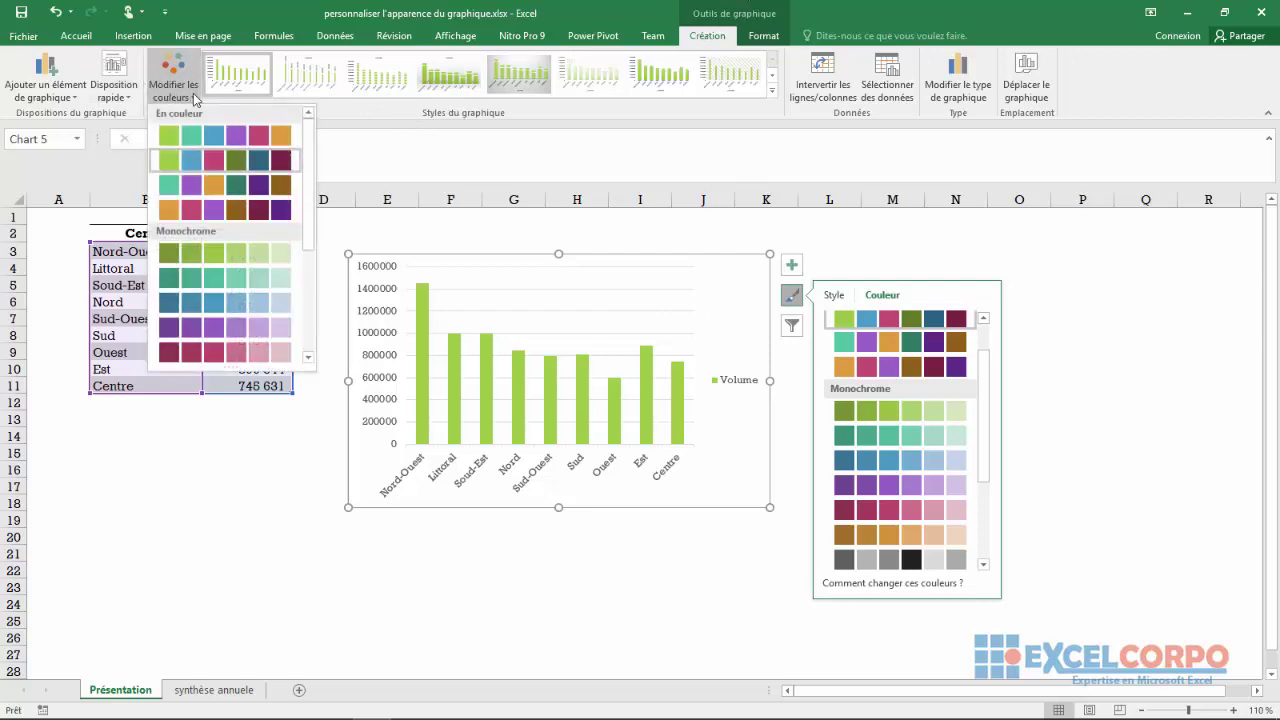
click(204, 298)
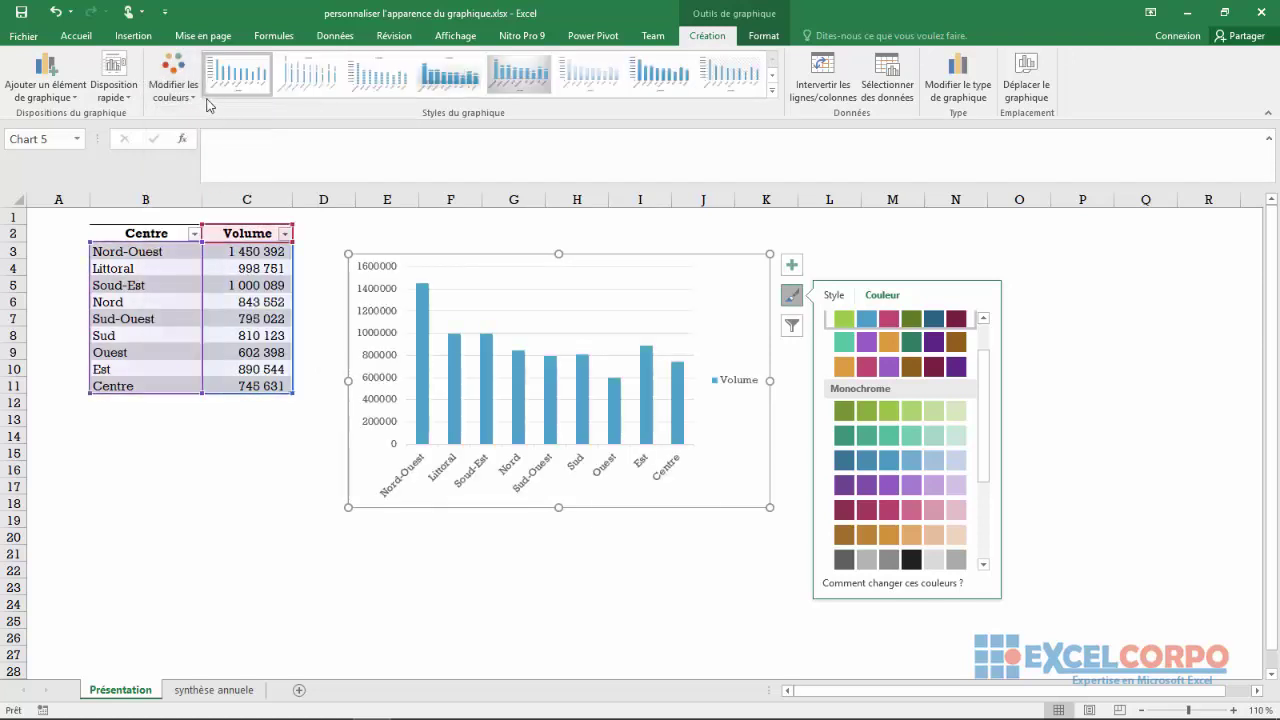
click(174, 90)
click(200, 310)
click(281, 421)
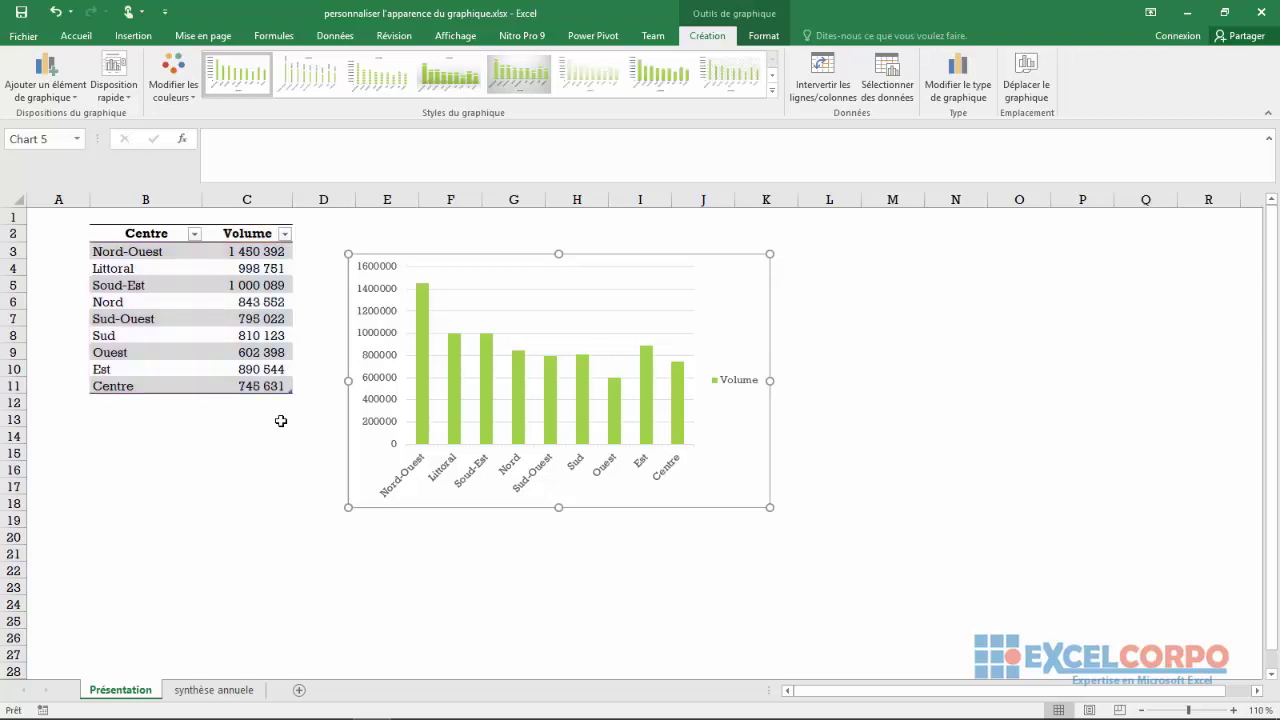
click(281, 421)
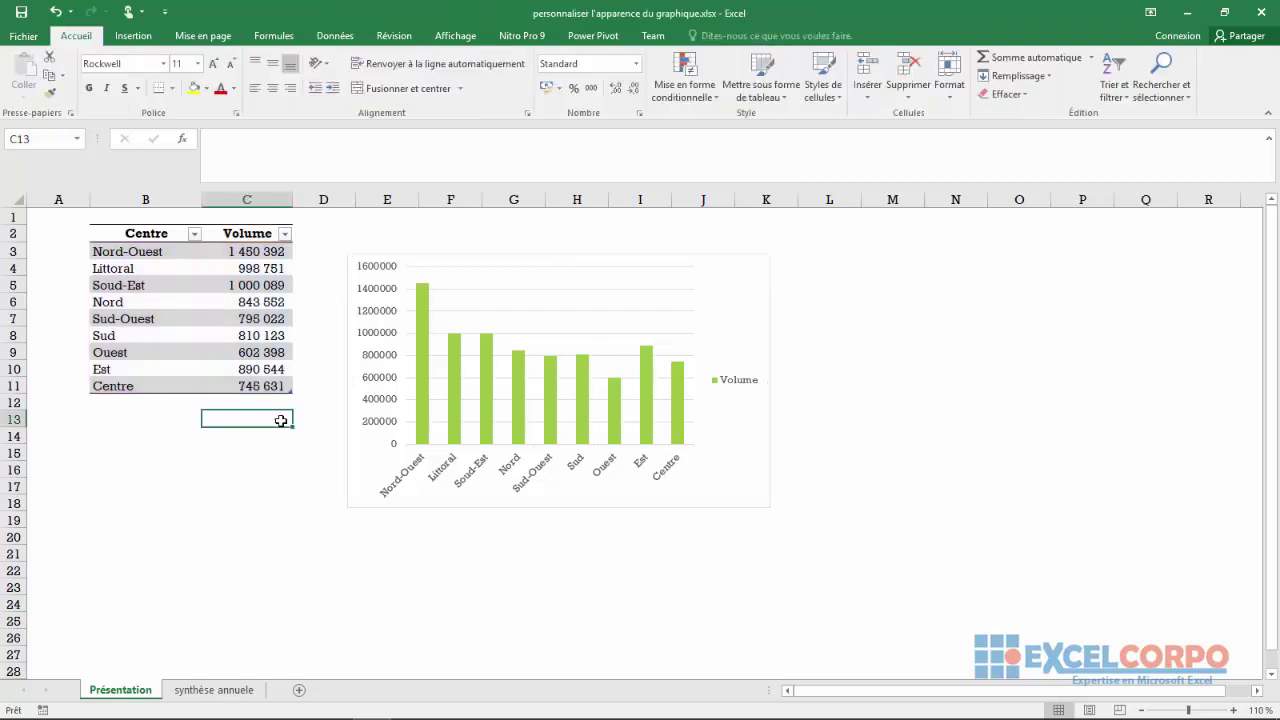
click(710, 392)
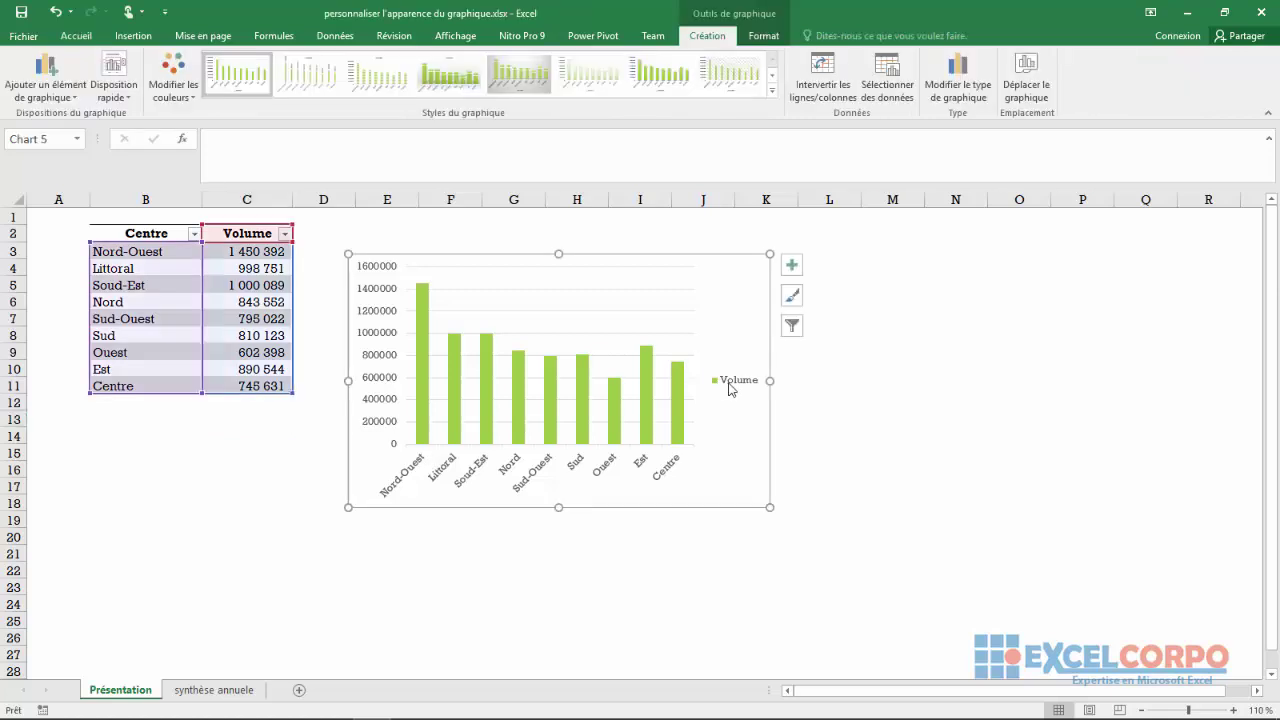
click(733, 389)
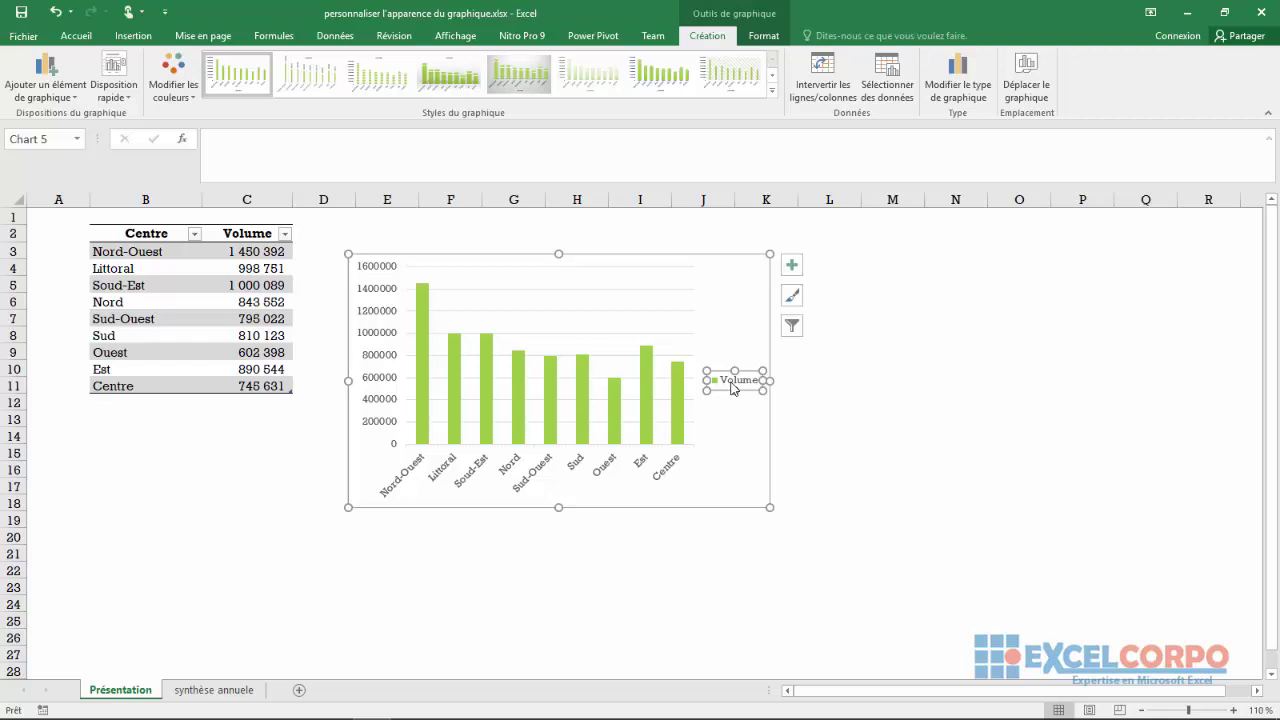
click(735, 320)
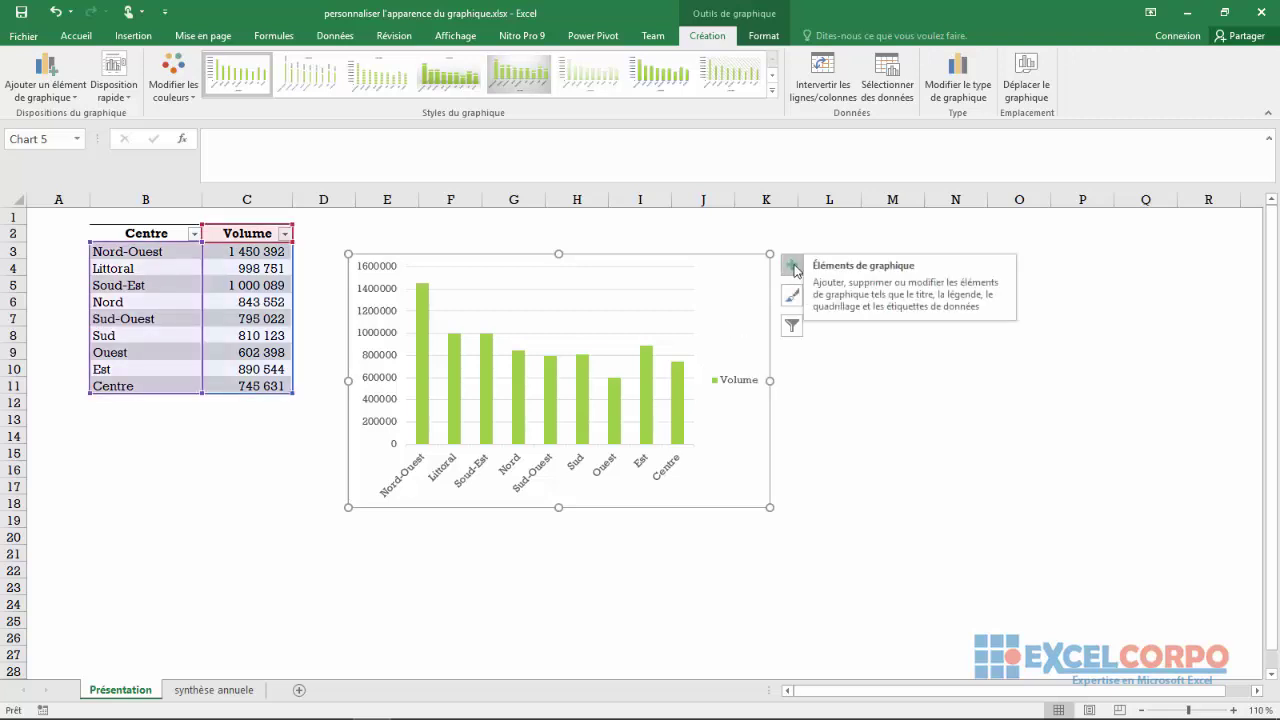
click(792, 265)
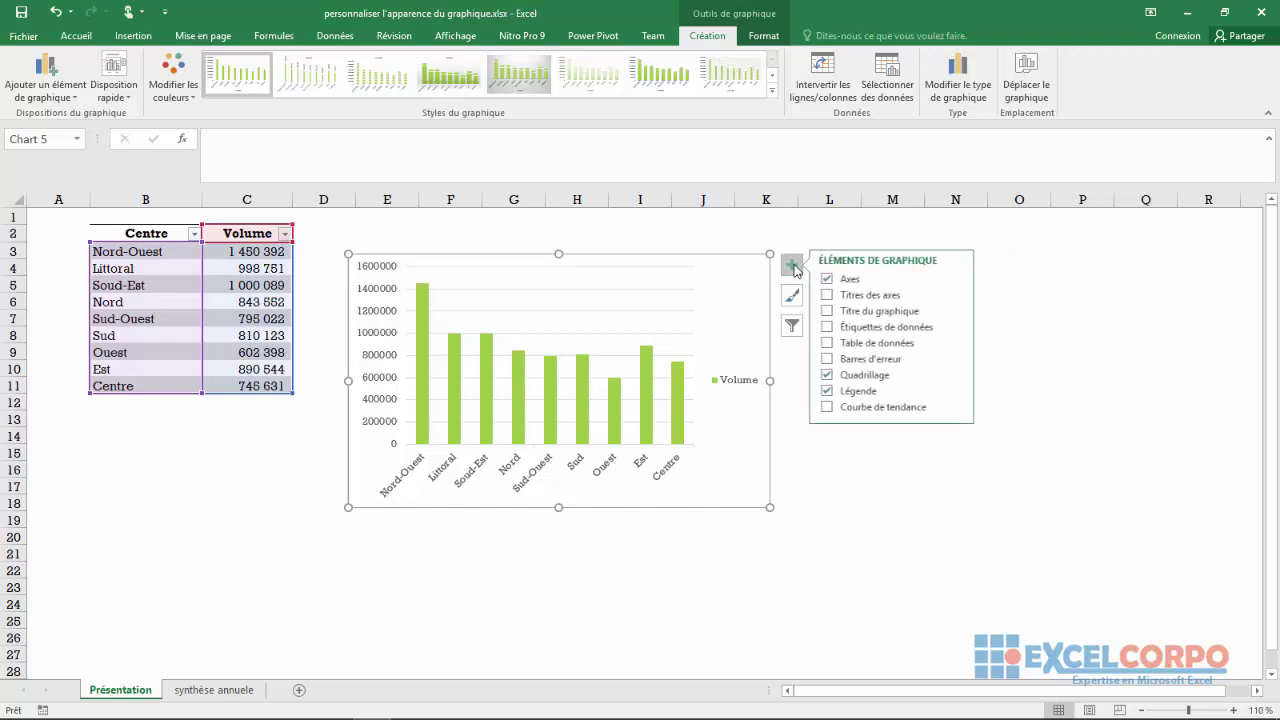
click(829, 391)
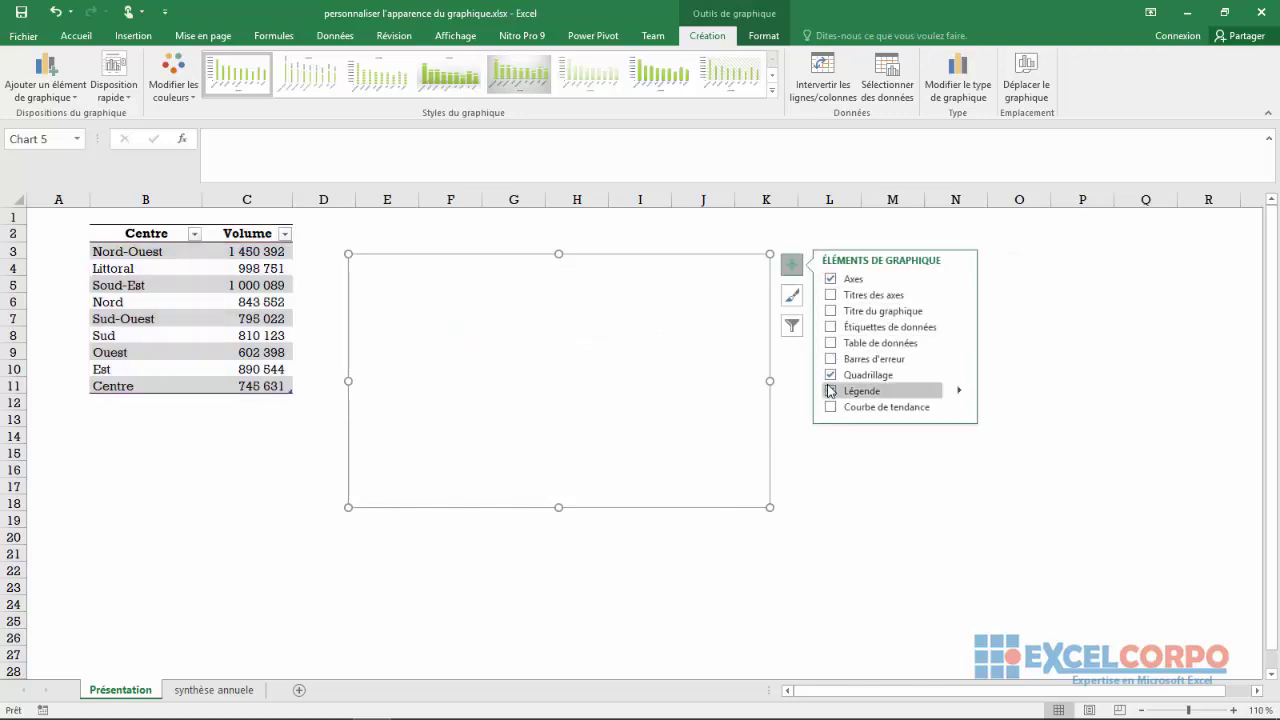
click(831, 295)
click(831, 295)
click(831, 311)
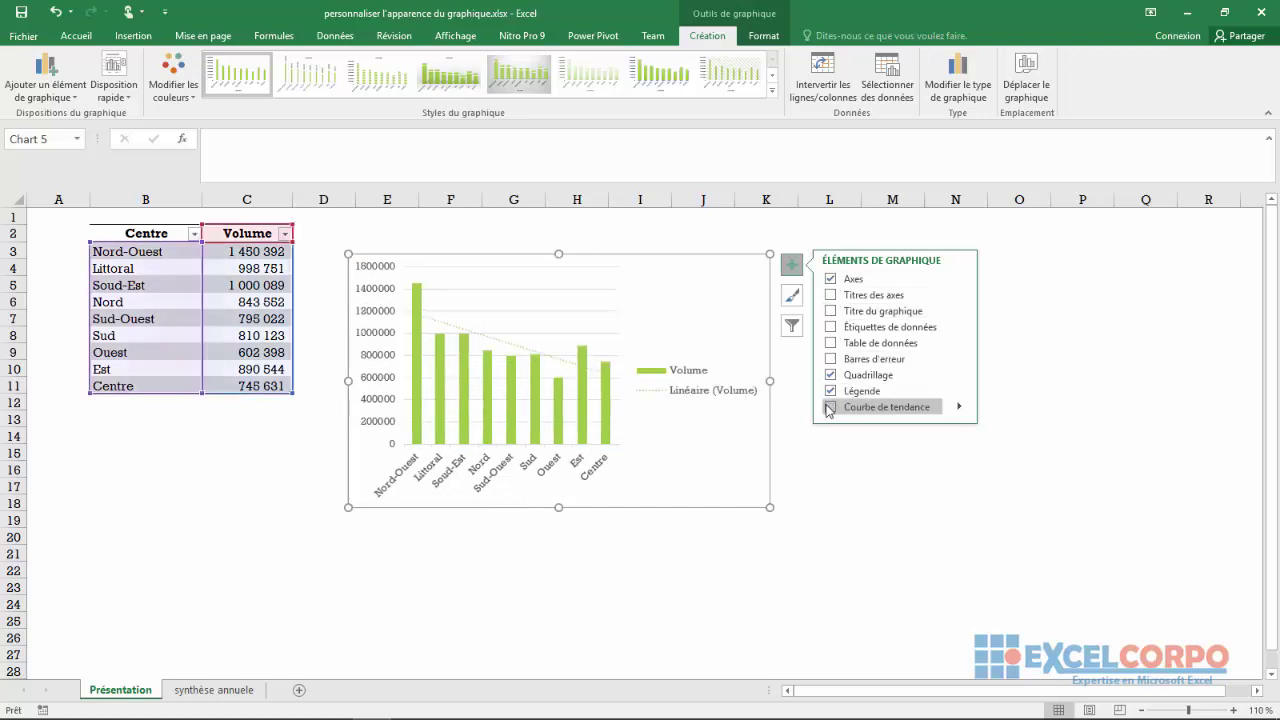
click(820, 470)
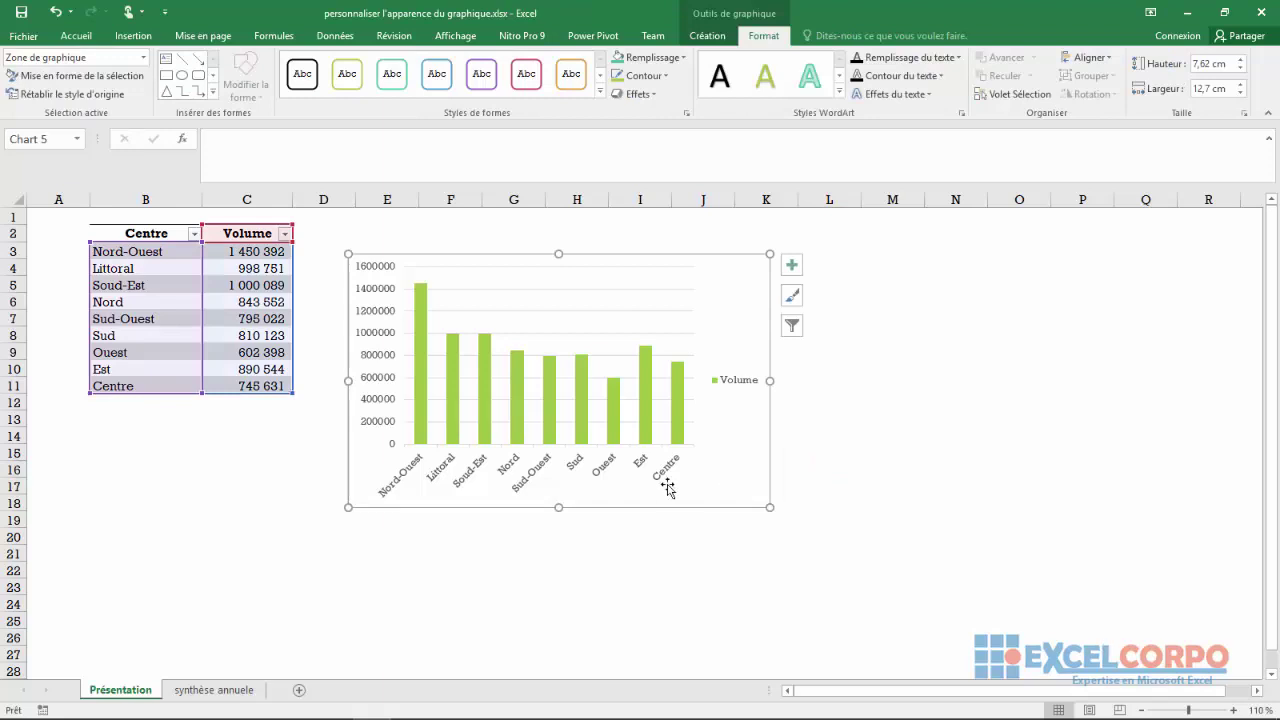
Select the axes, plot area, series, Ouest bar and legend in turn, ending on the chart area.
click(632, 470)
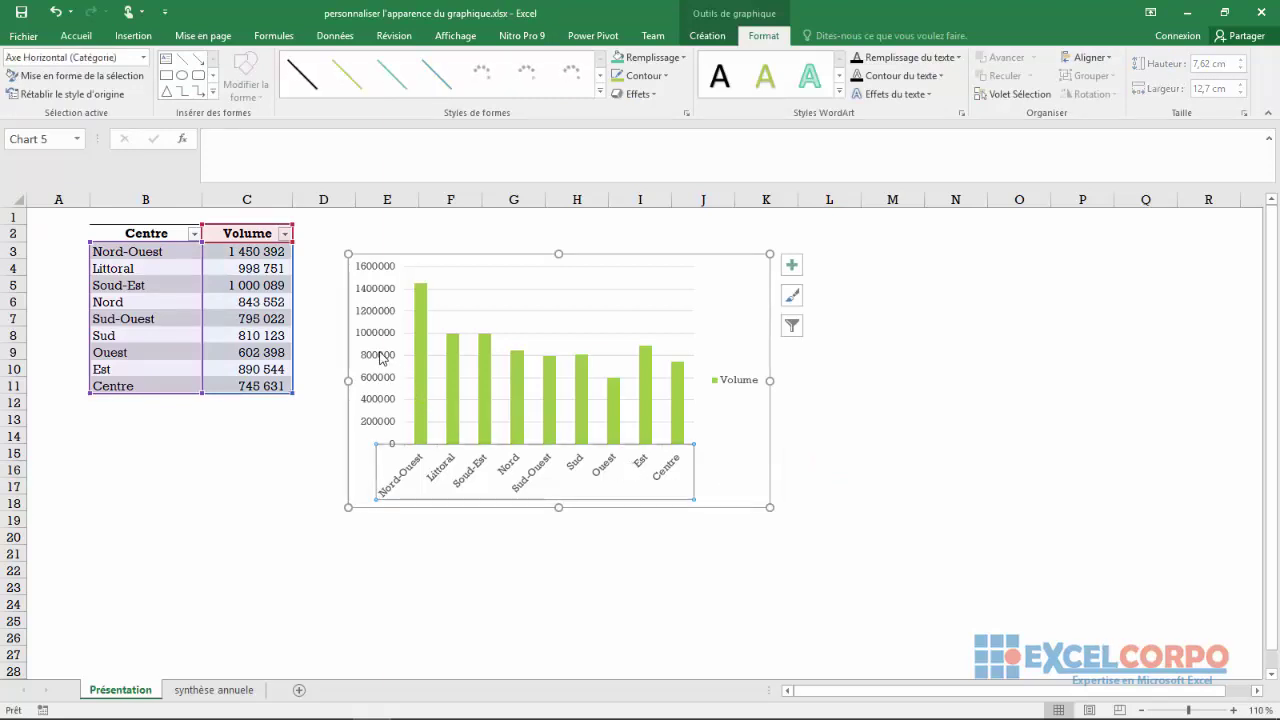
double_click(480, 481)
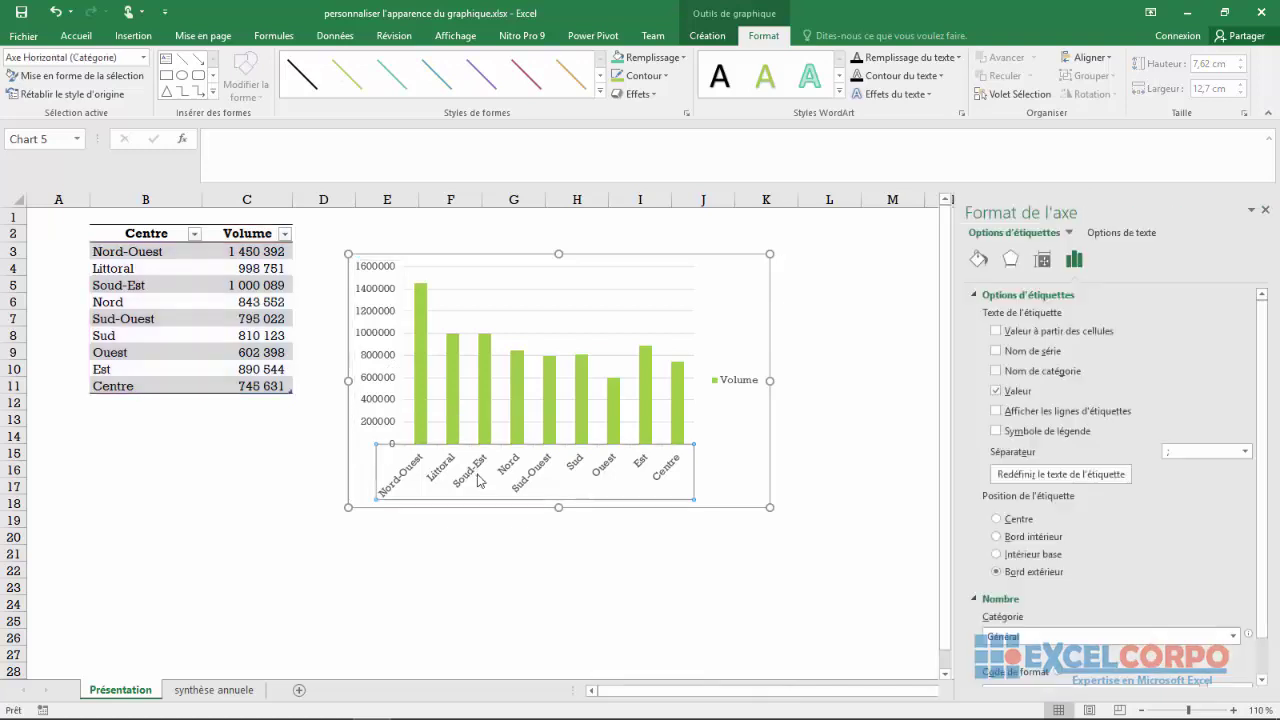
click(385, 388)
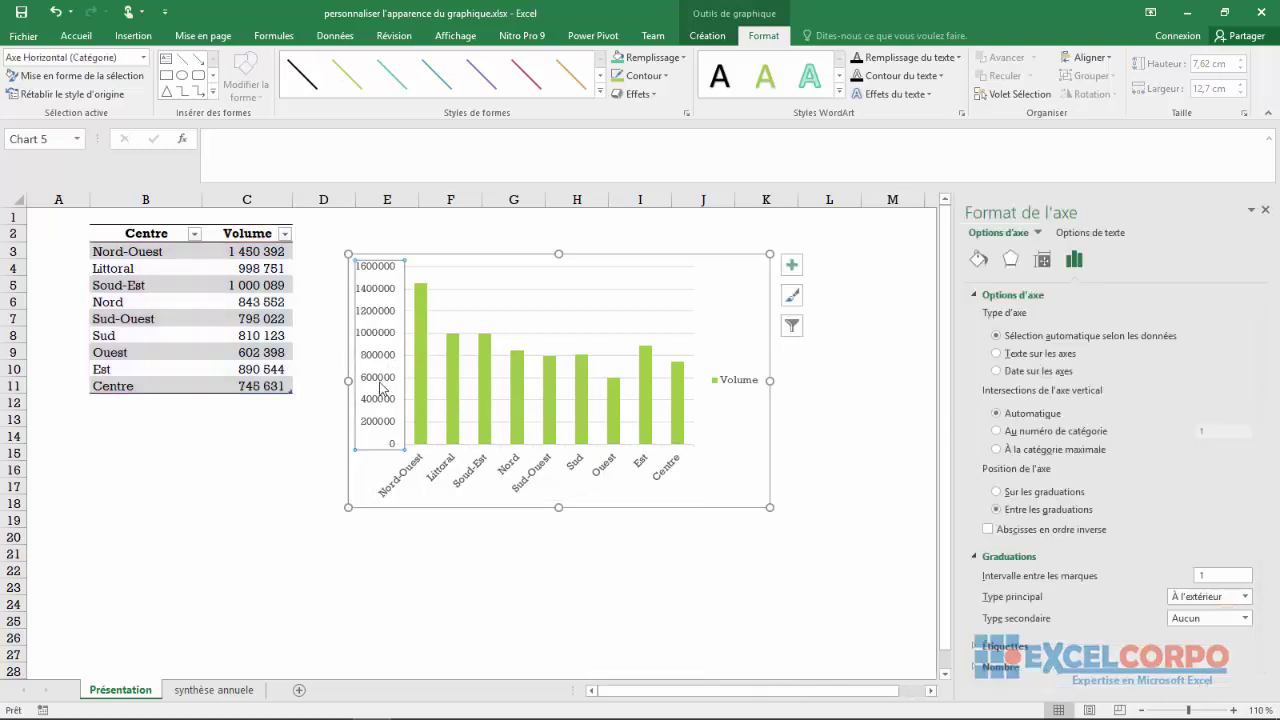
click(442, 385)
click(610, 400)
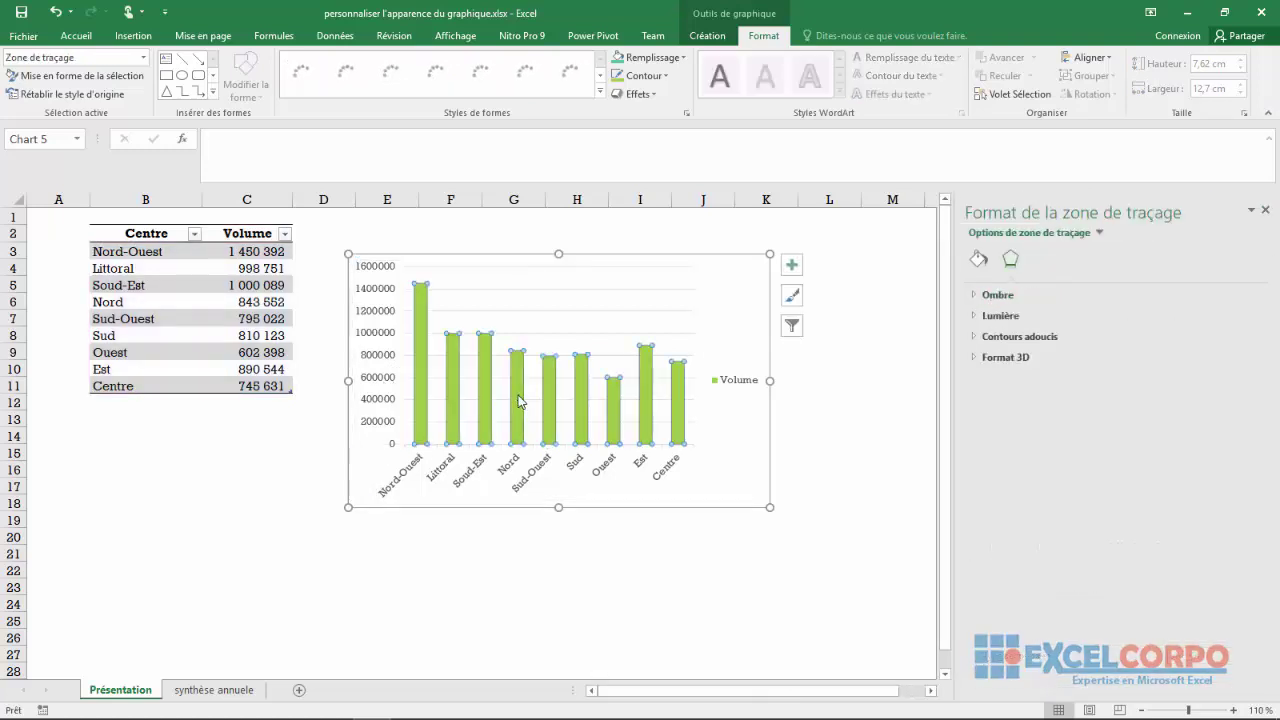
click(610, 400)
click(727, 390)
click(720, 300)
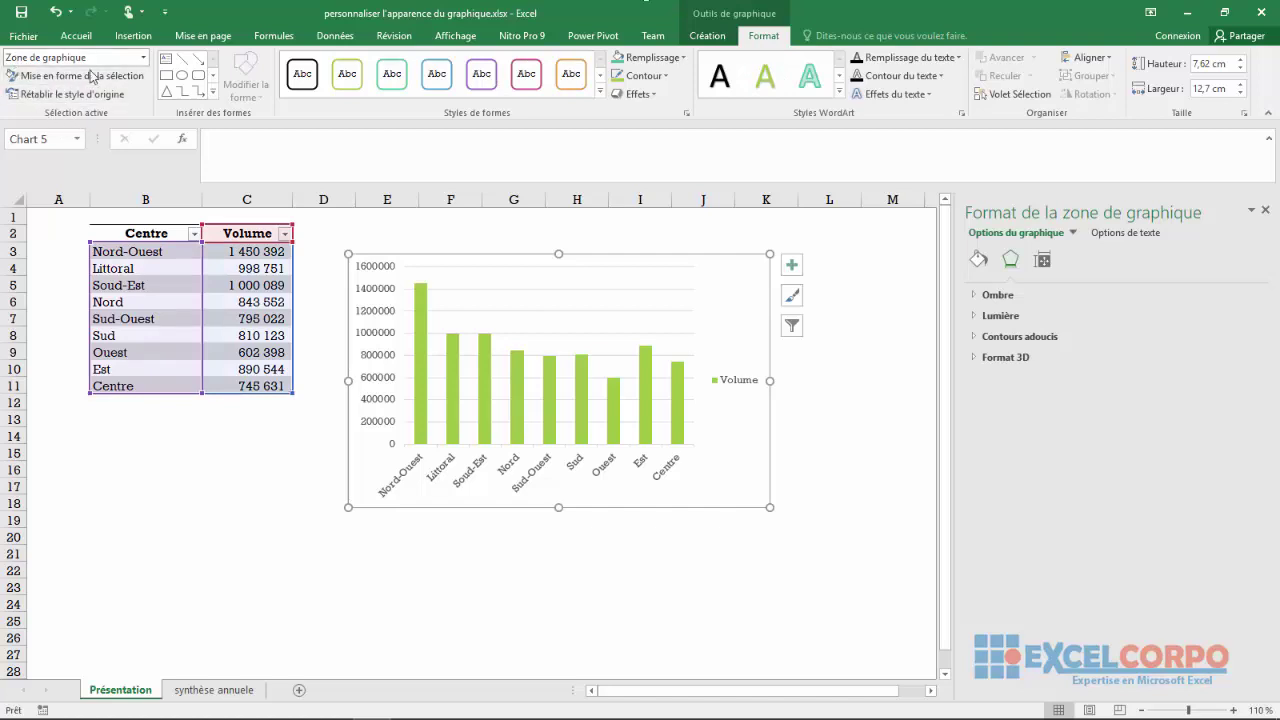
click(143, 57)
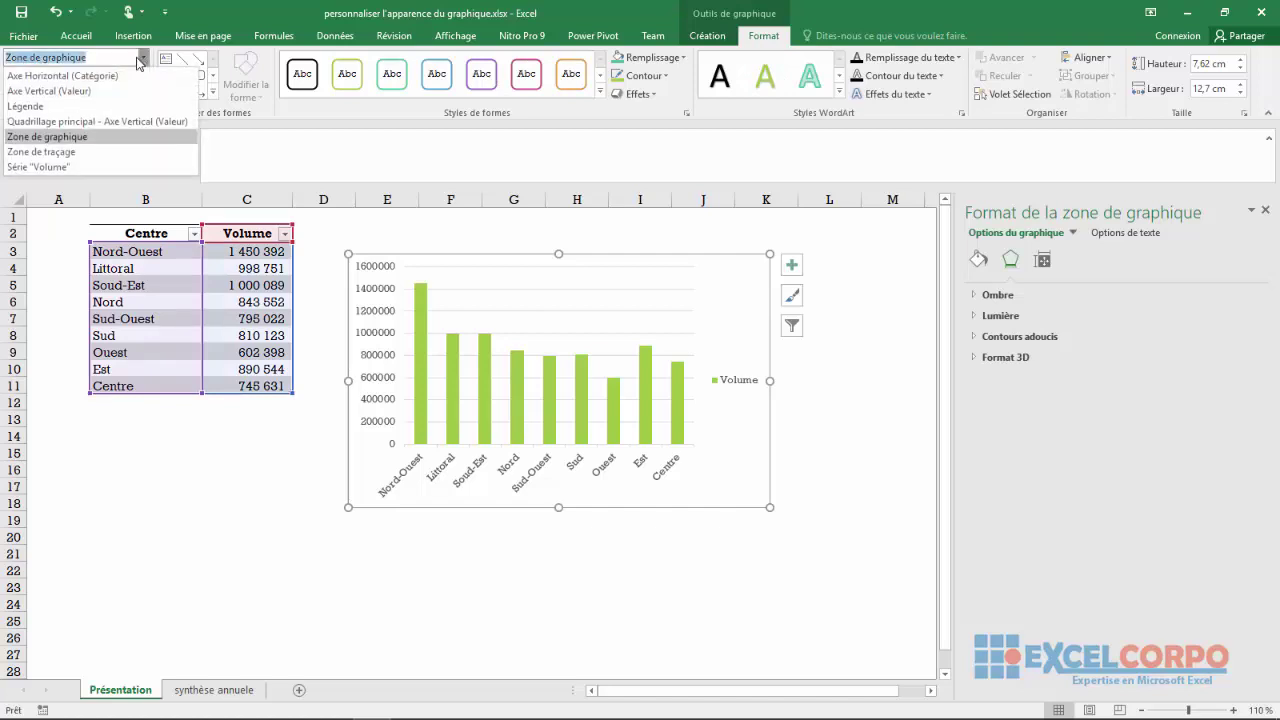
click(82, 77)
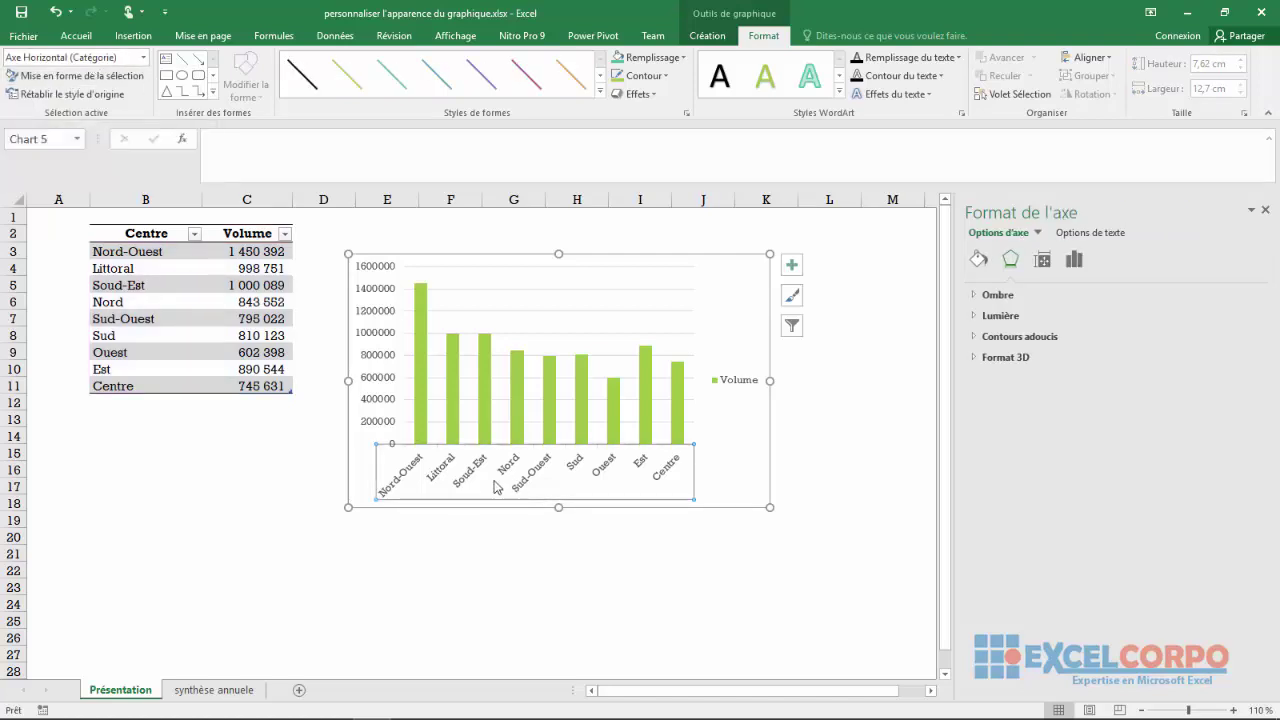
click(143, 57)
click(95, 91)
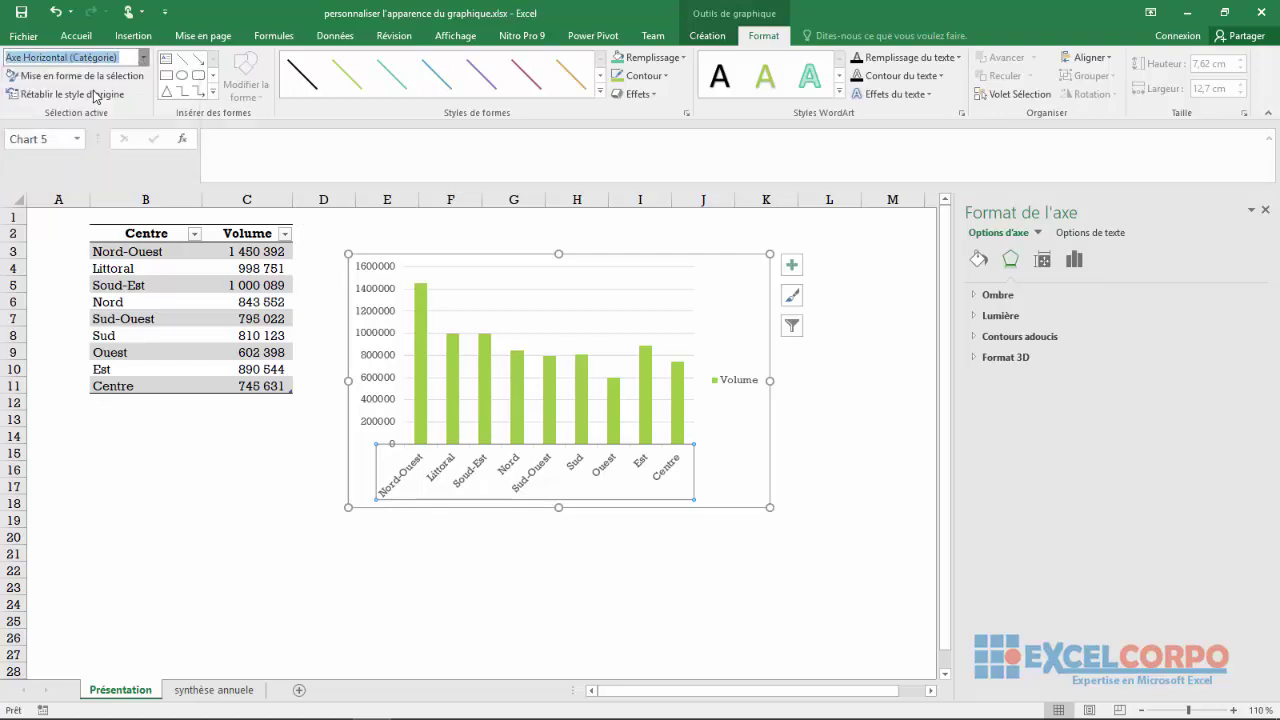
key(Down)
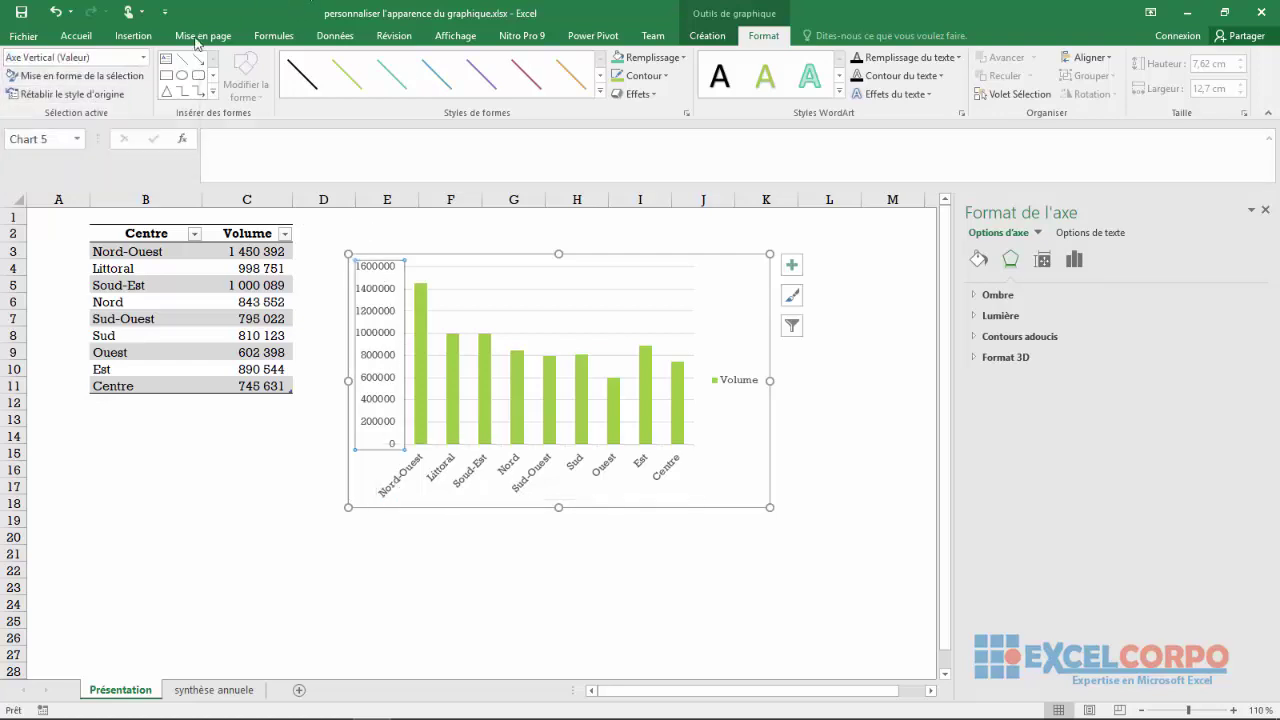
click(147, 57)
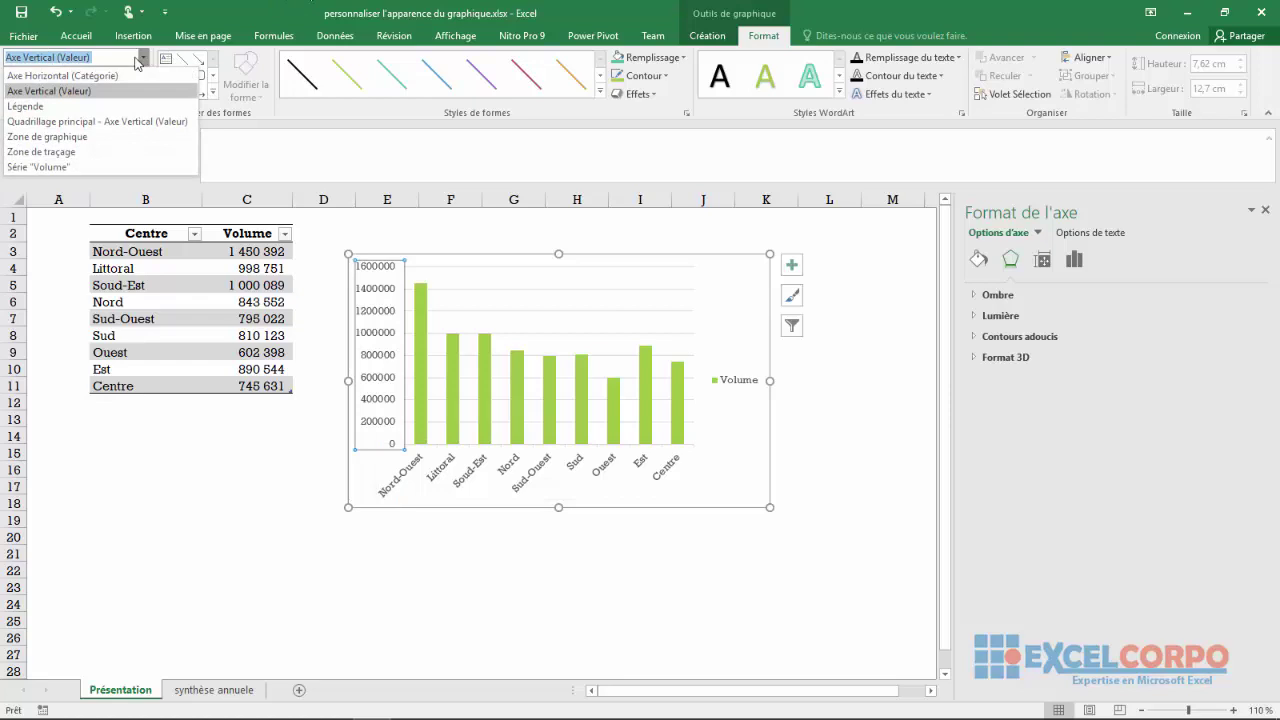
click(76, 103)
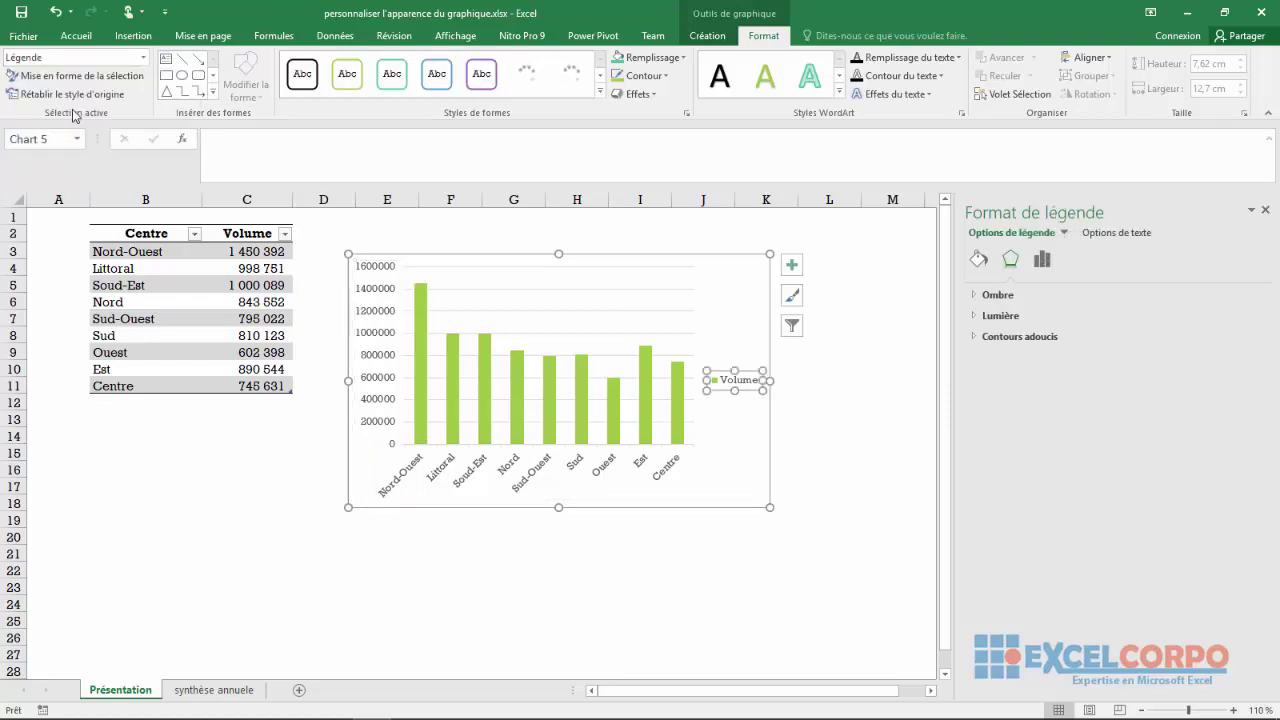
click(142, 62)
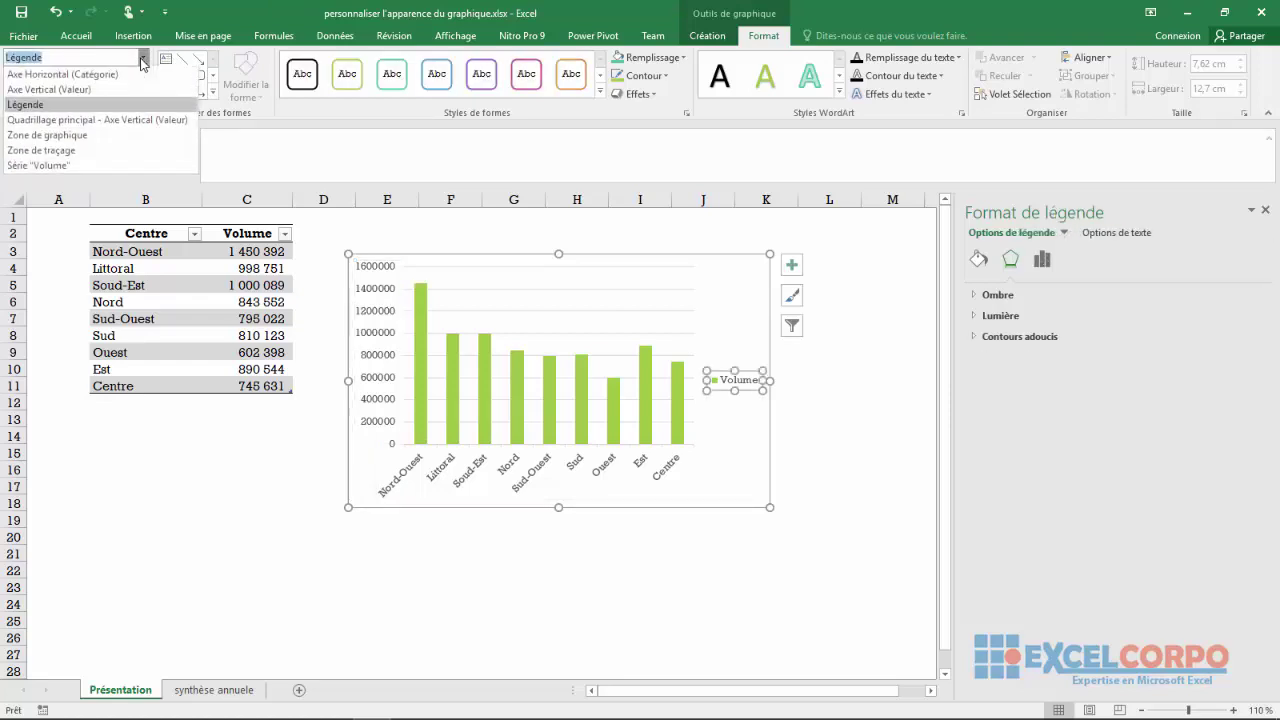
click(64, 138)
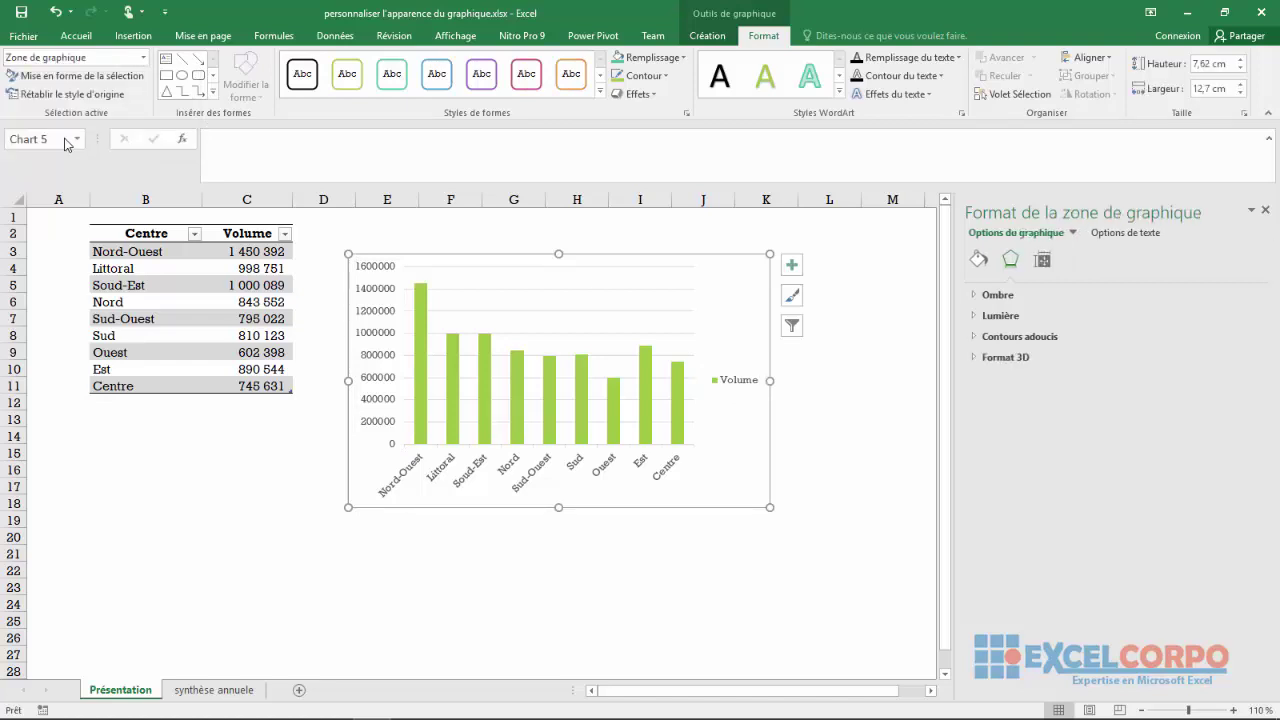
click(142, 62)
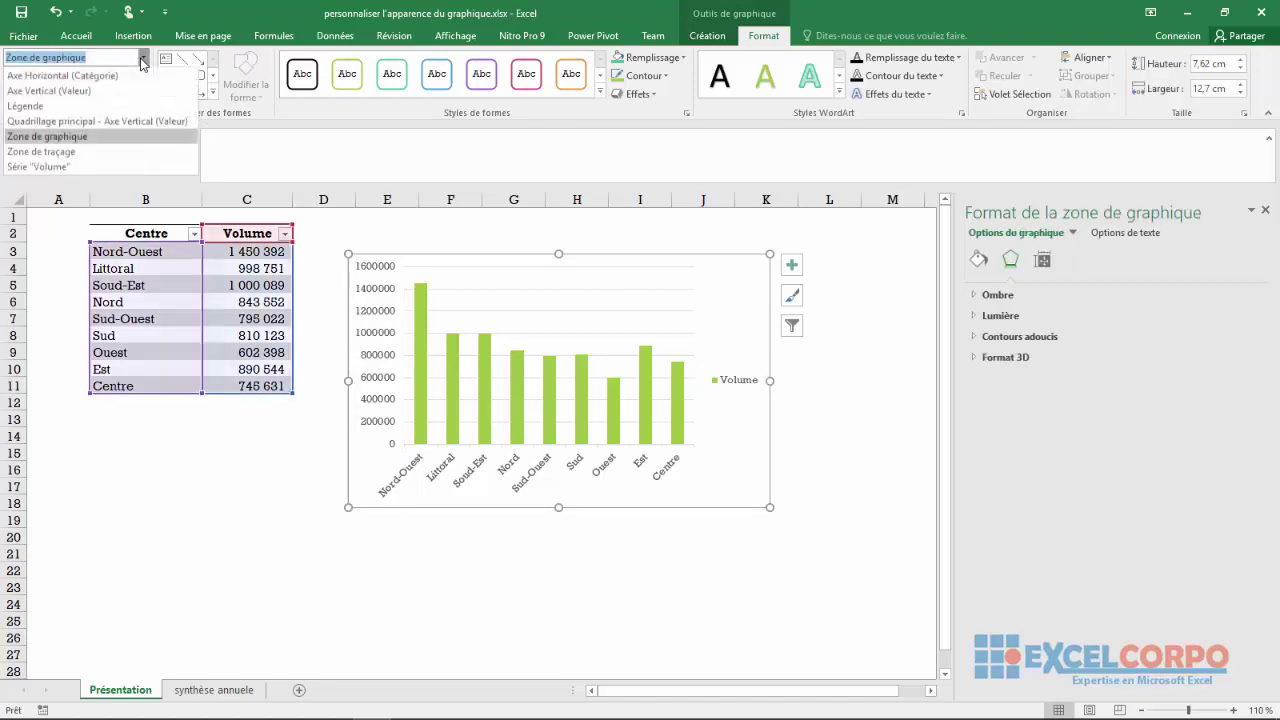
click(60, 138)
key(Down)
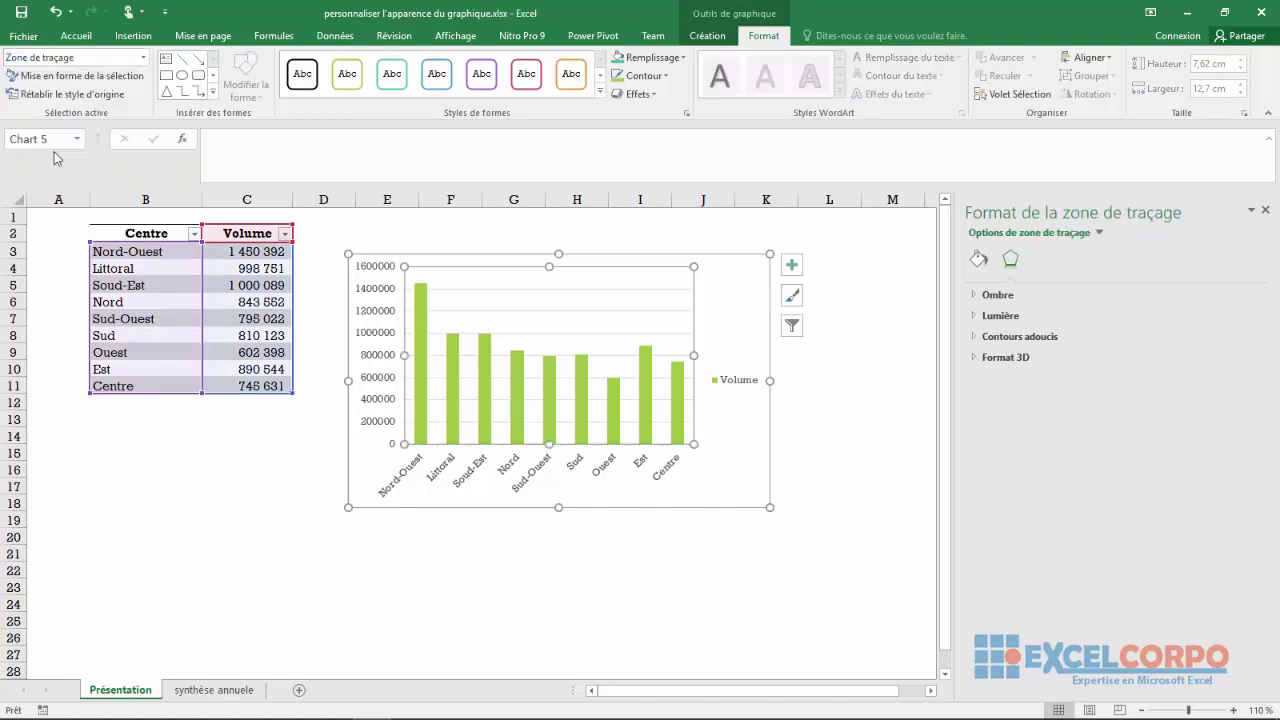
click(143, 57)
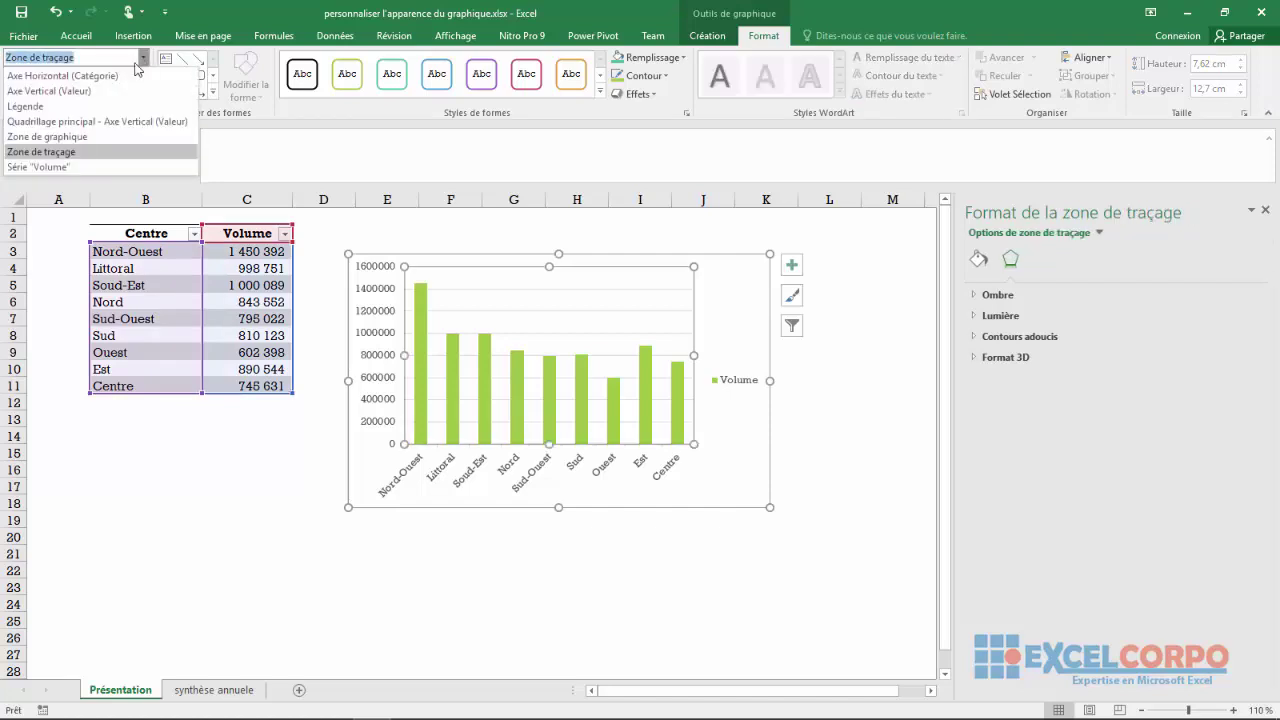
click(45, 168)
click(628, 540)
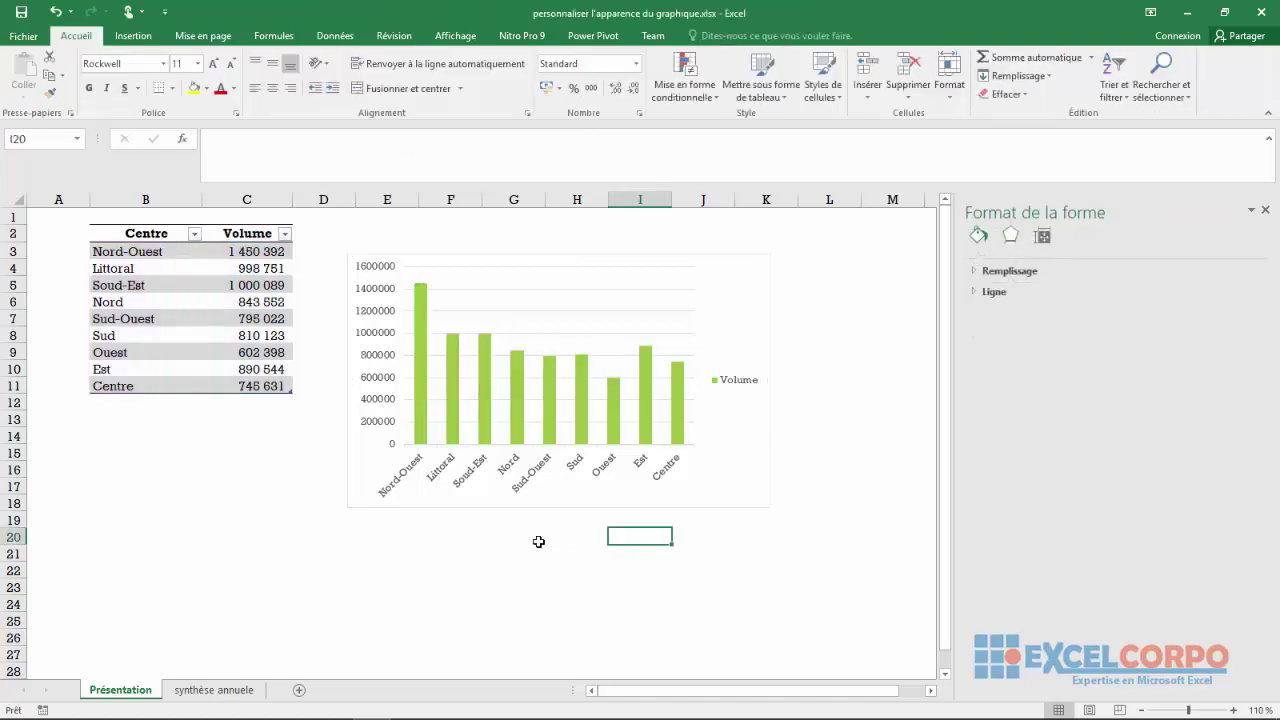
Select the Volume chart, then select its legend on its own.
click(743, 340)
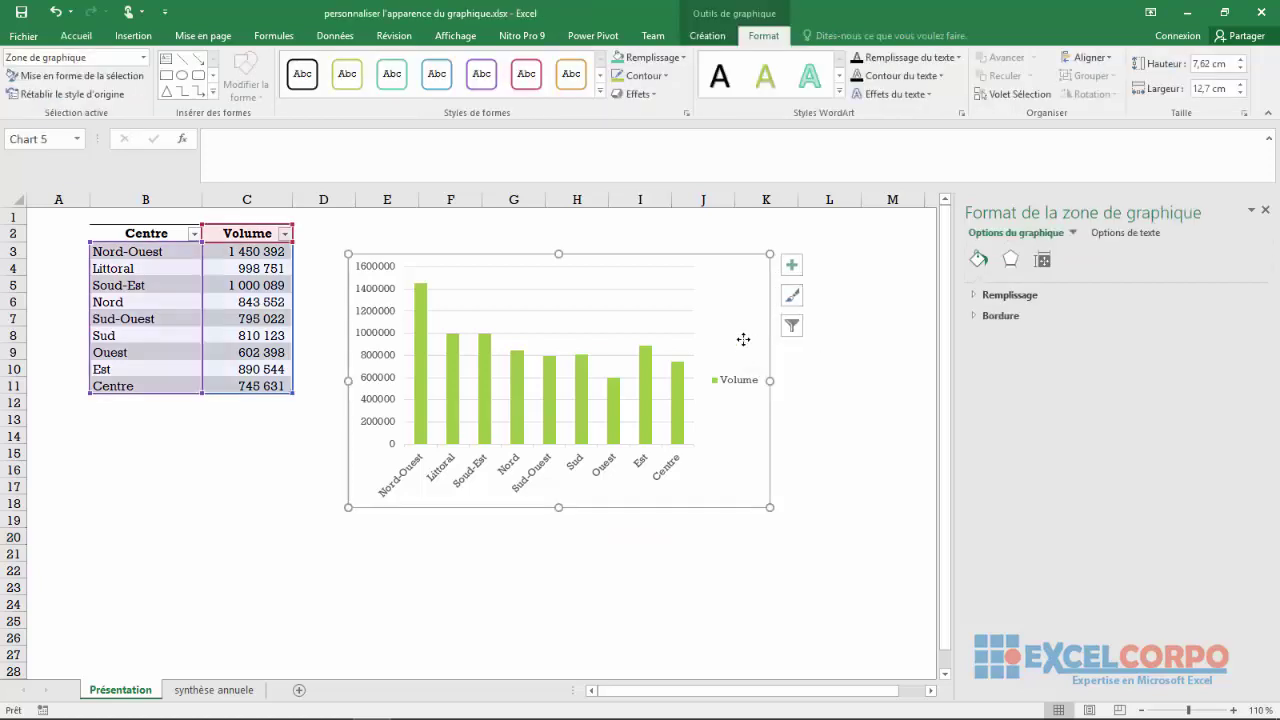
click(732, 389)
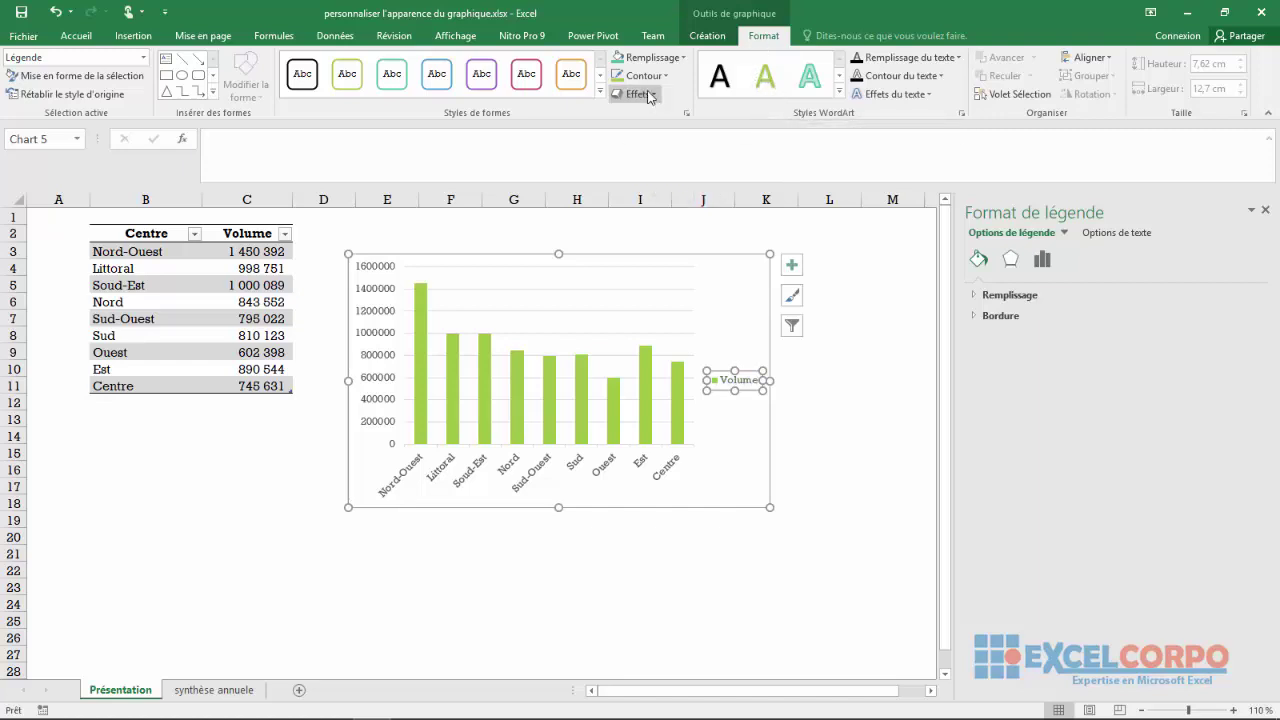
Fill the Volume legend with red and give it 1-point soft edges, leaving the outline unchanged.
click(680, 58)
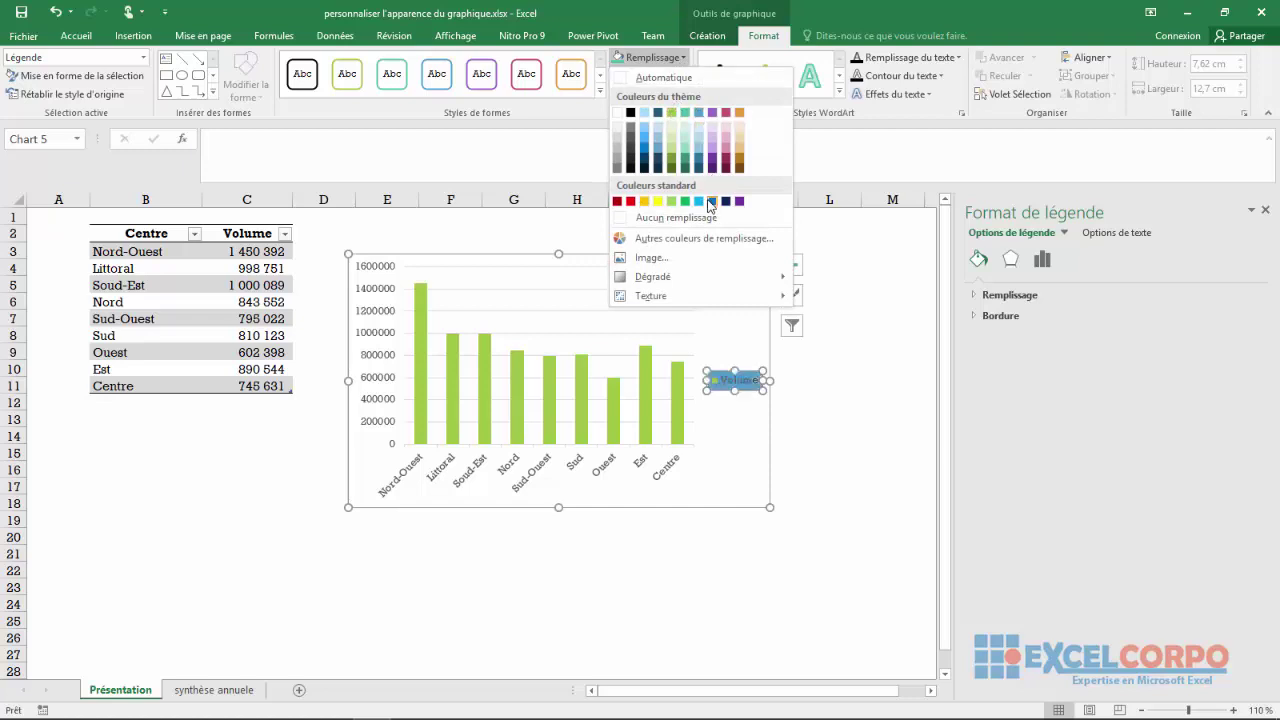
click(632, 202)
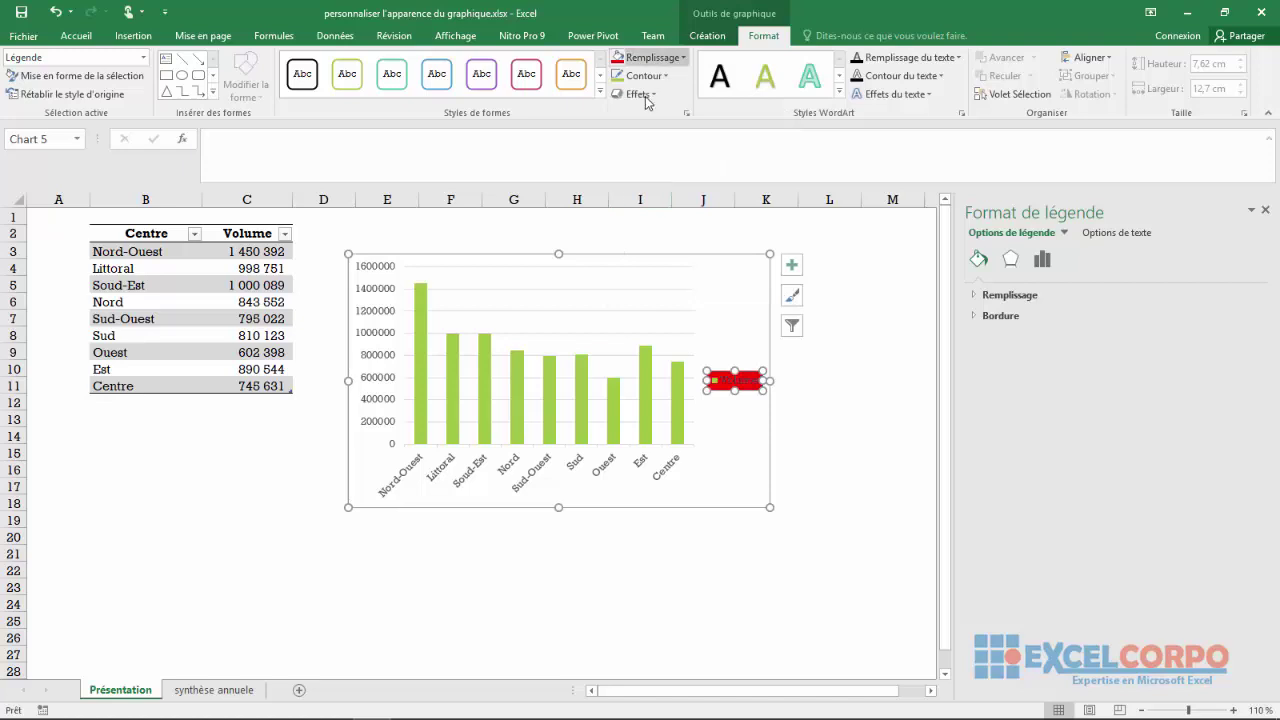
click(661, 80)
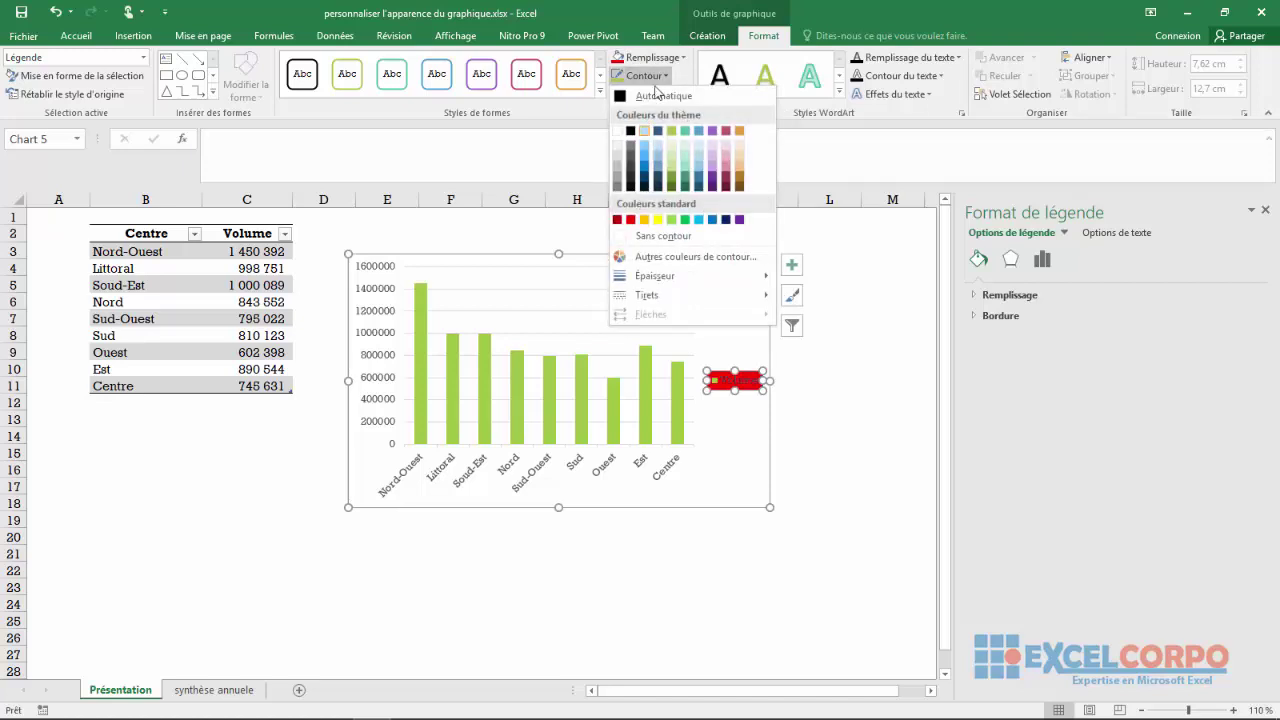
click(548, 157)
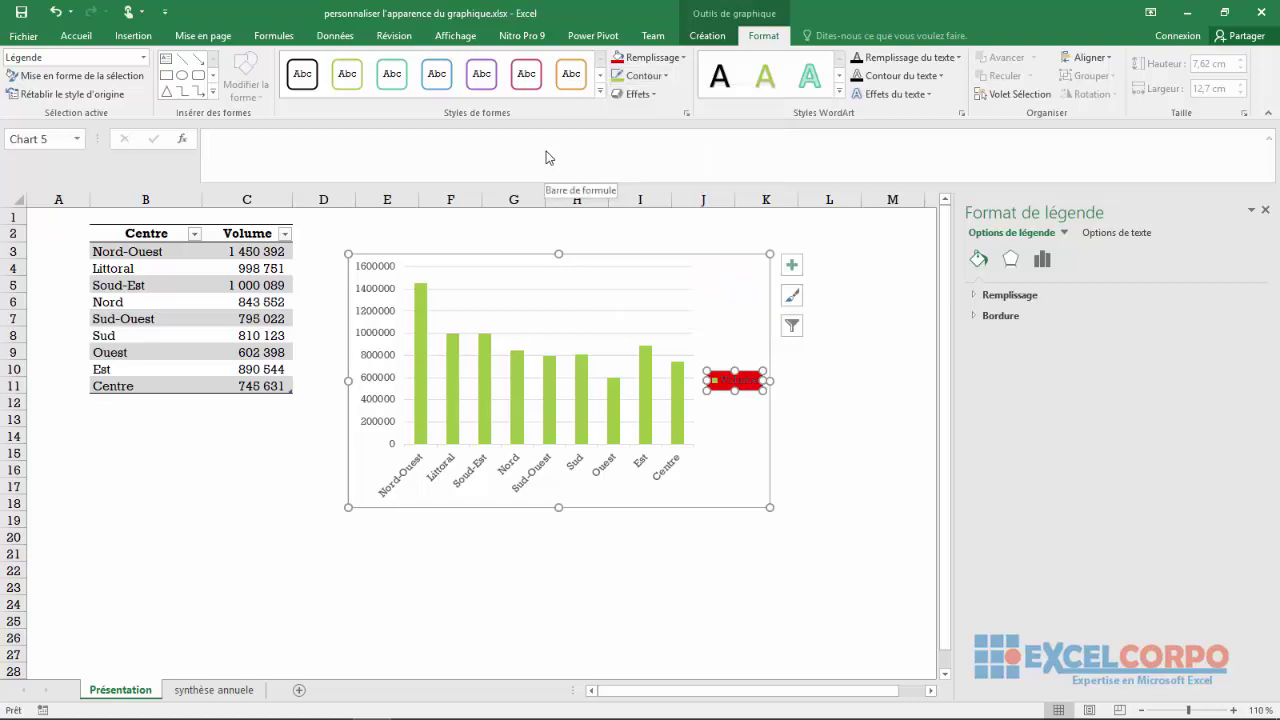
click(655, 97)
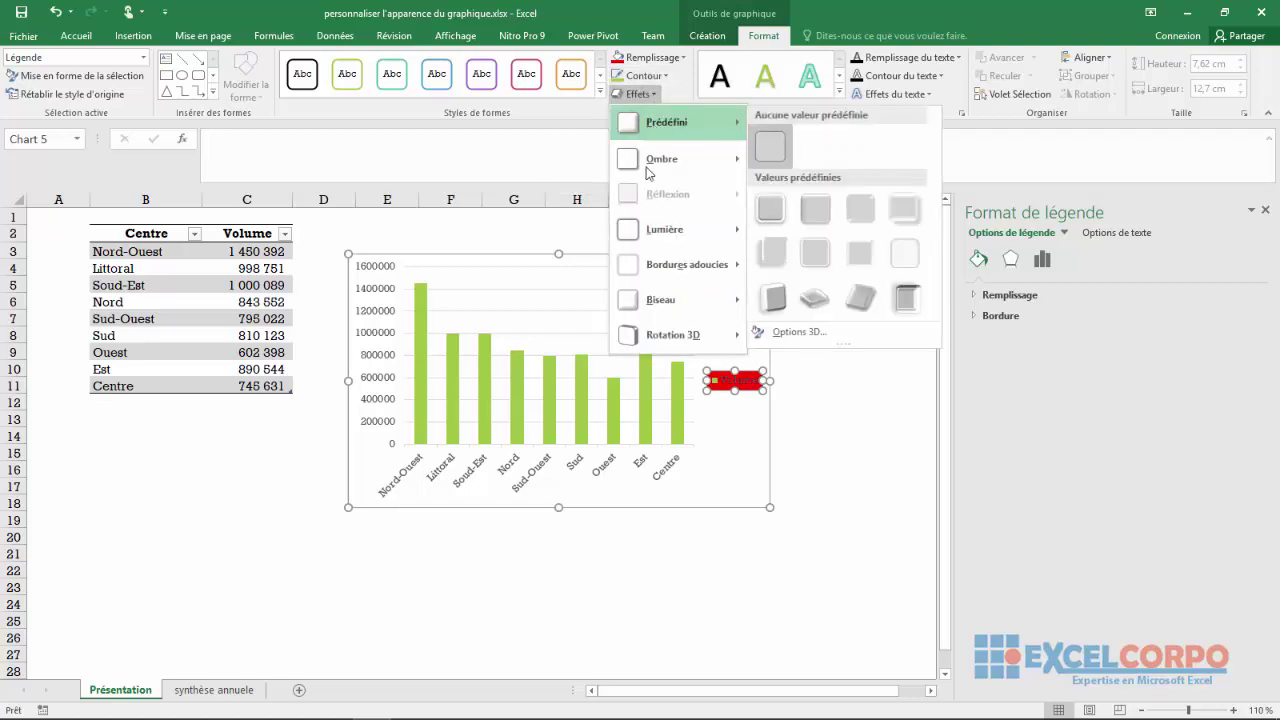
mouse_move(697, 264)
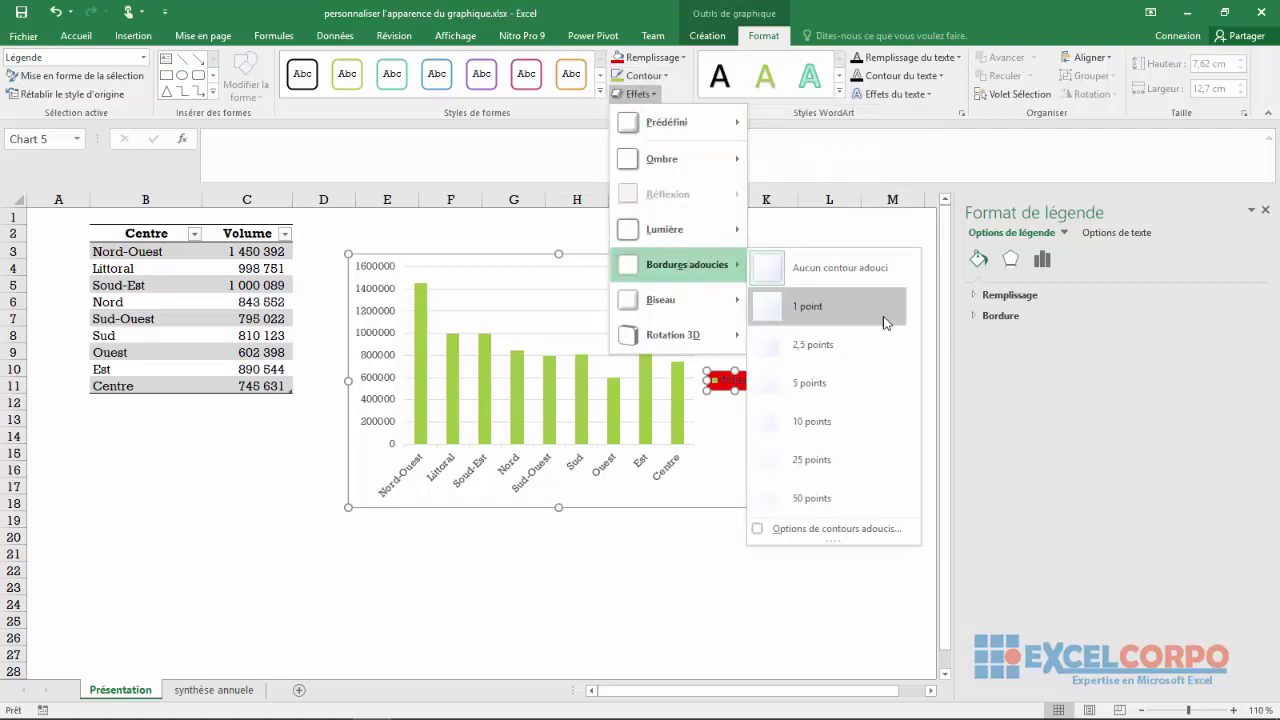
click(884, 318)
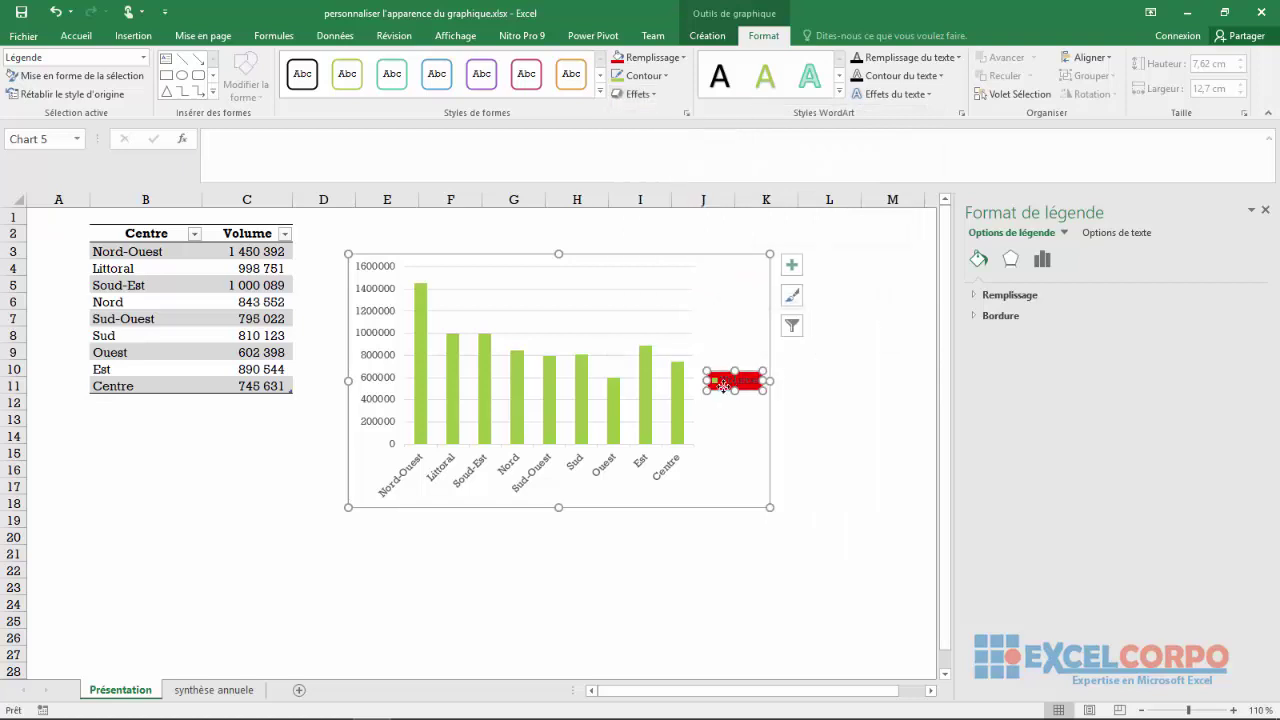
Select the legend and give it a solid fill in the Format Legend pane.
click(726, 390)
right_click(727, 387)
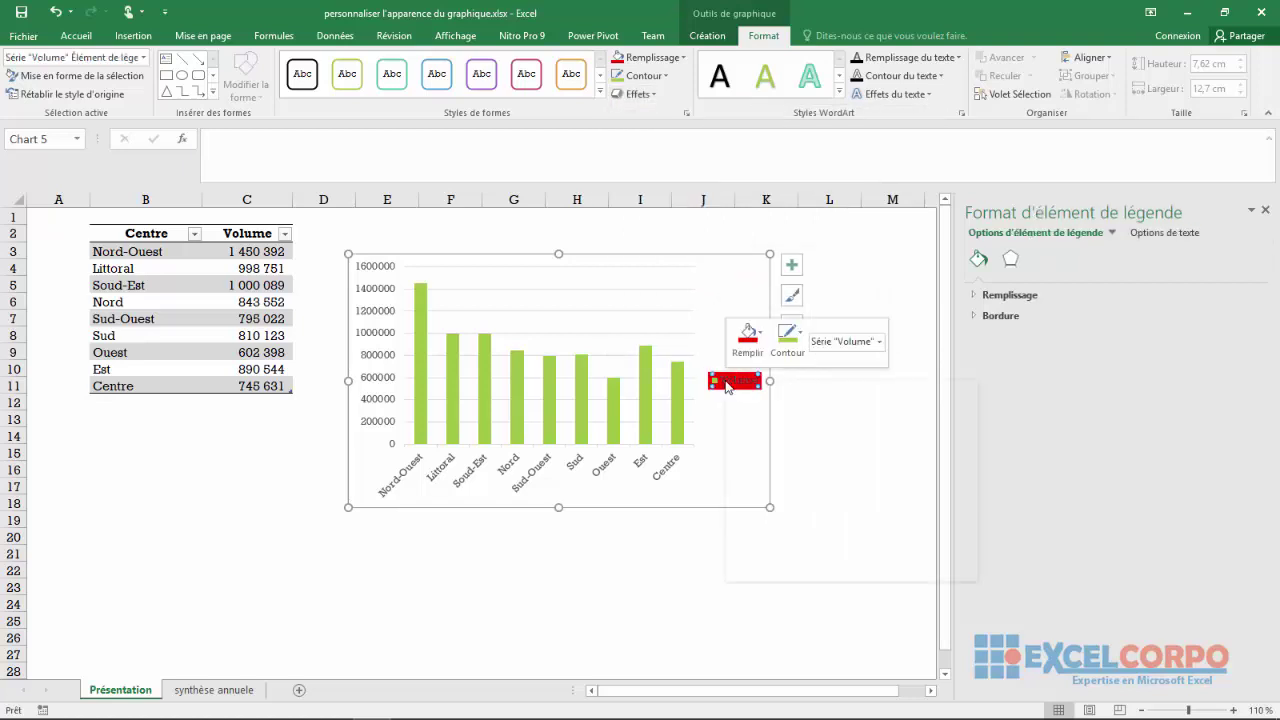
click(809, 572)
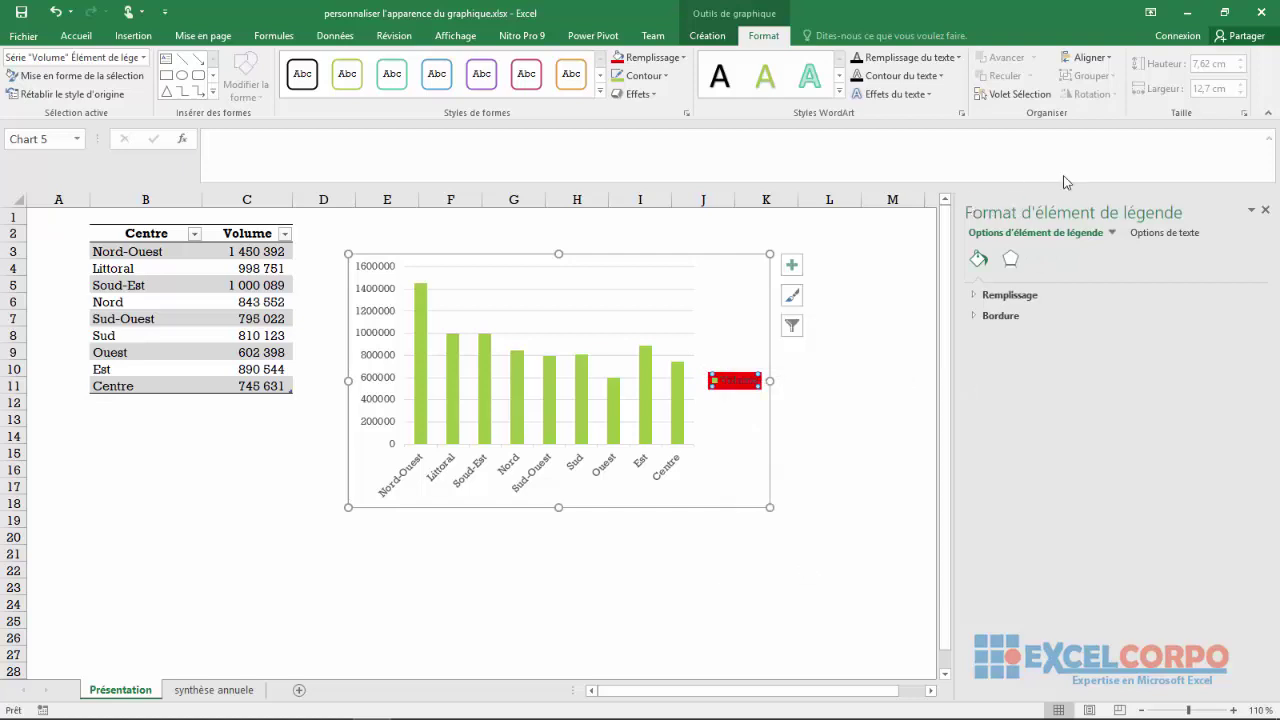
click(984, 296)
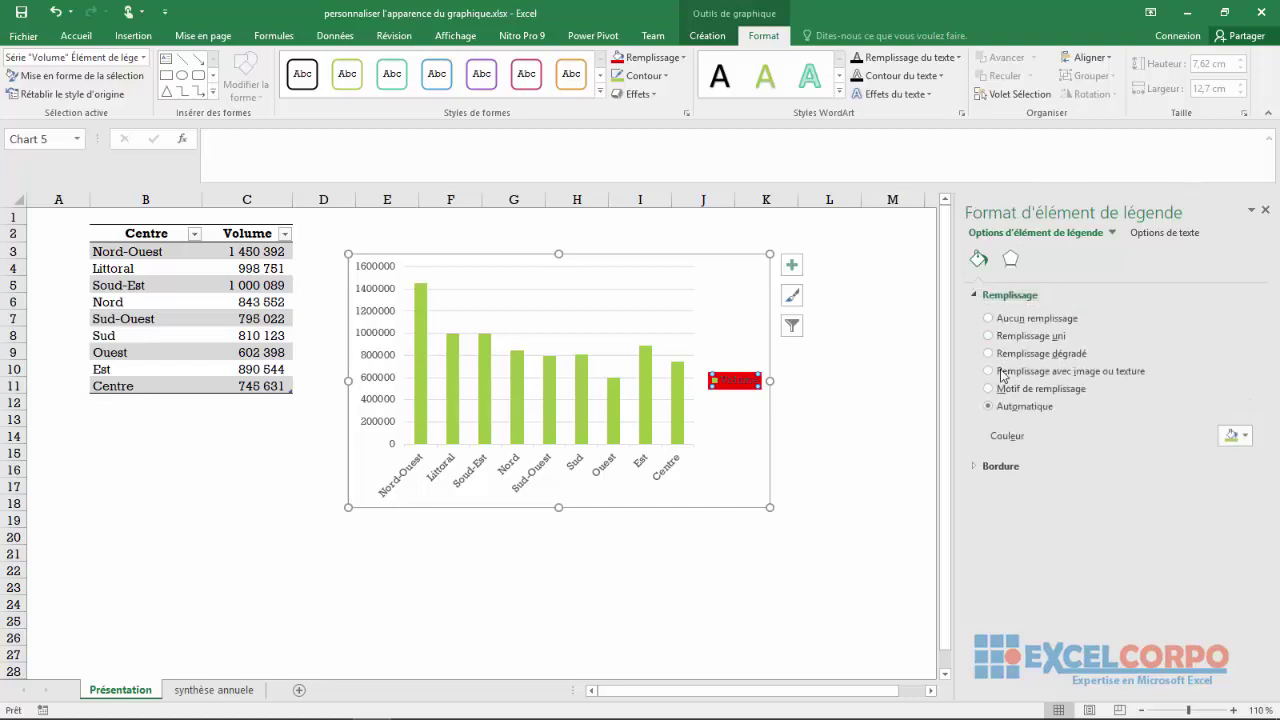
click(1232, 437)
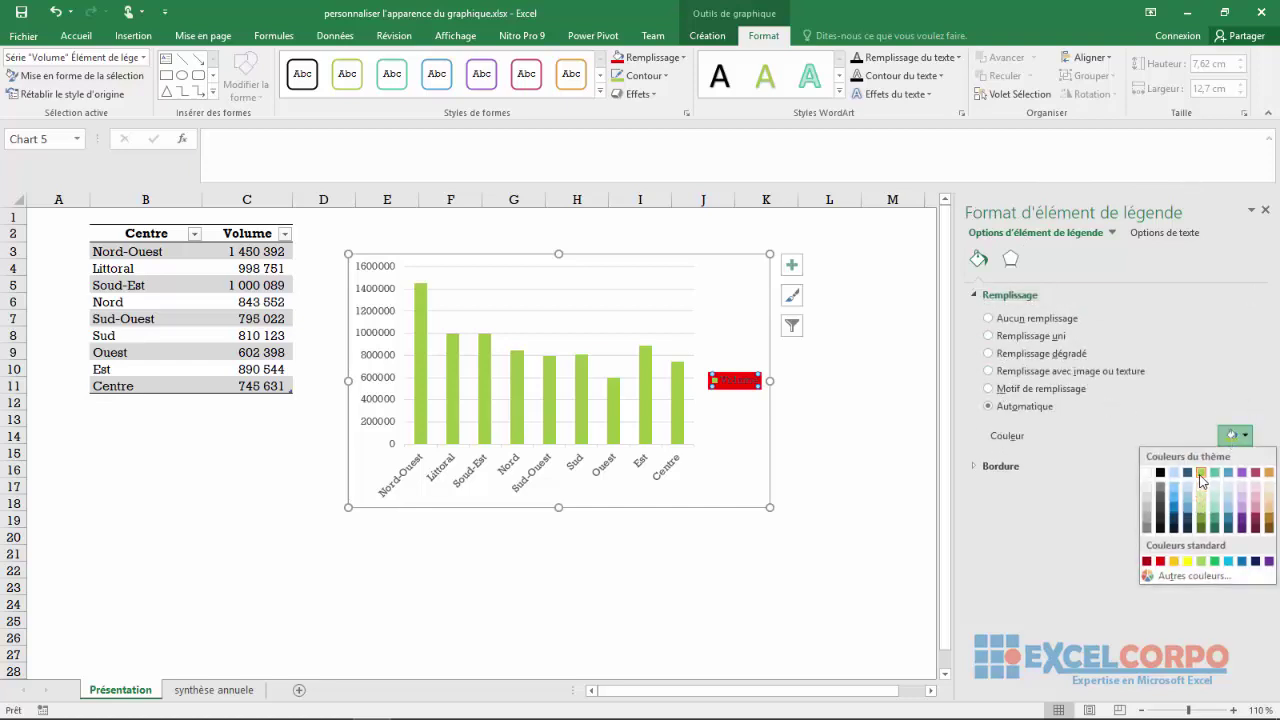
click(1200, 477)
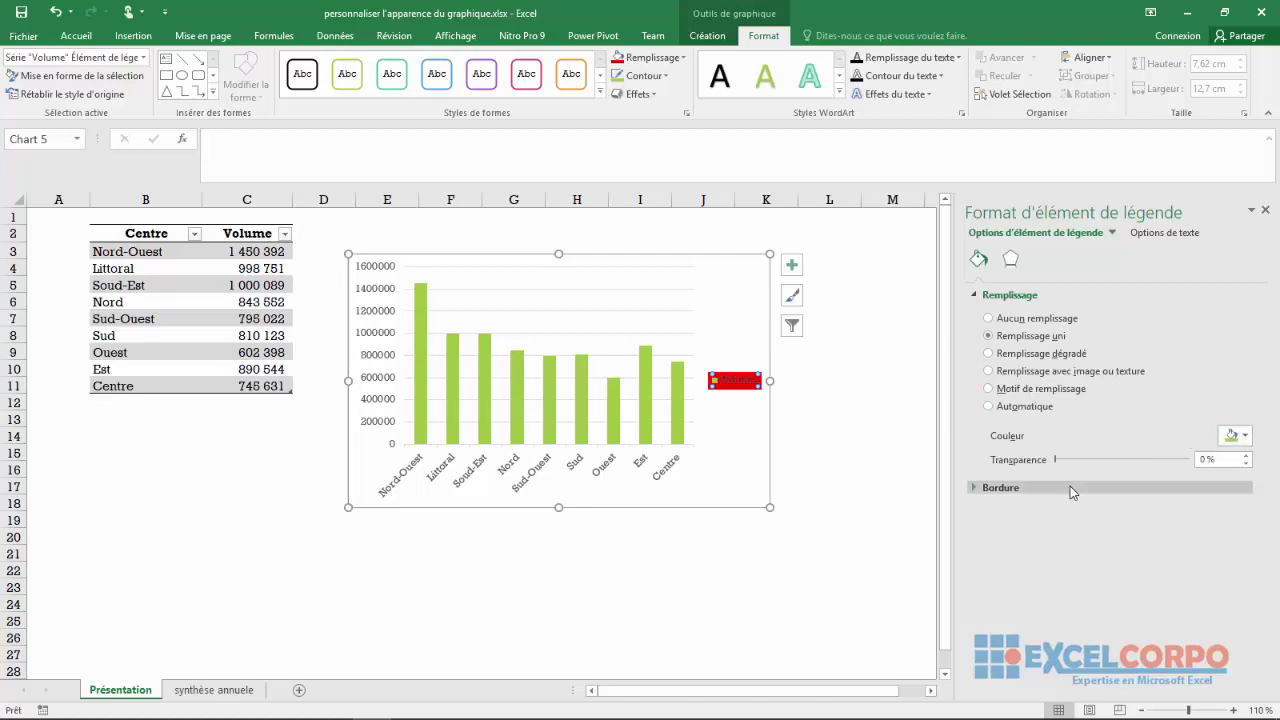
Give the legend a solid white 0.75 pt border, then deselect the chart.
click(980, 488)
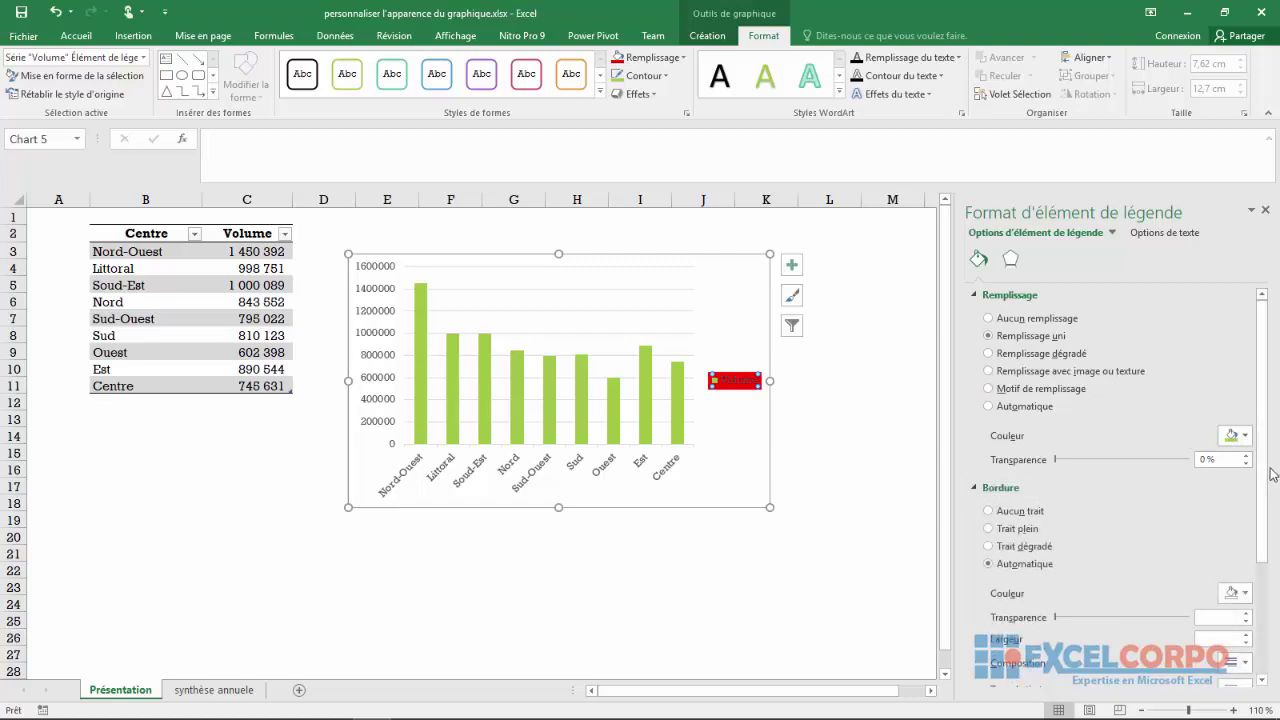
drag(1266, 476, 1265, 517)
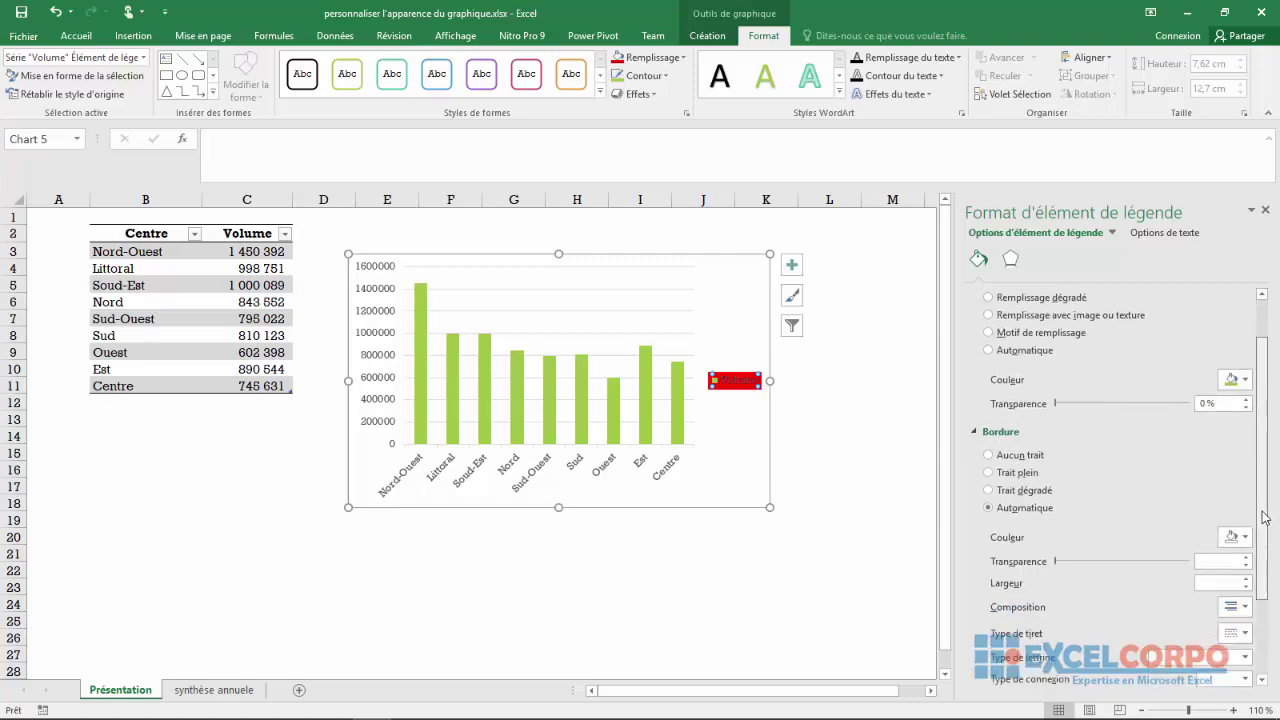
scroll(1265, 517, down, 1)
click(1235, 505)
click(1160, 540)
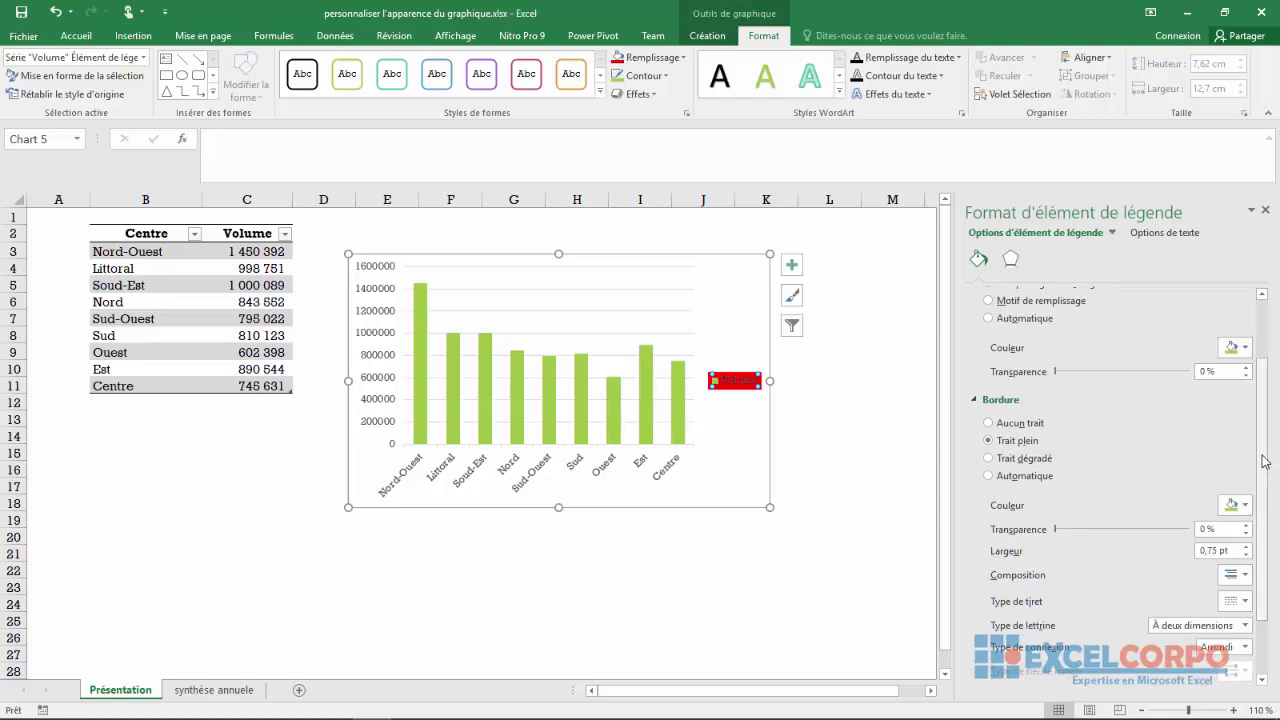
click(1235, 505)
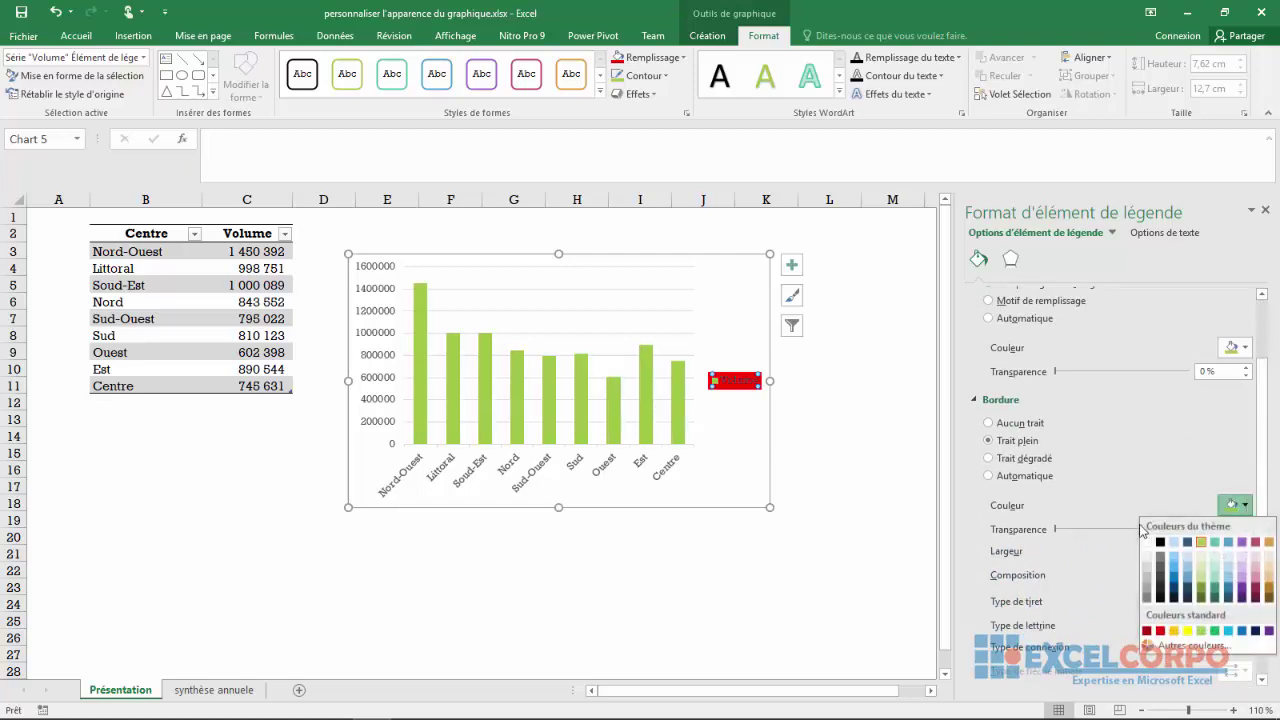
click(1147, 542)
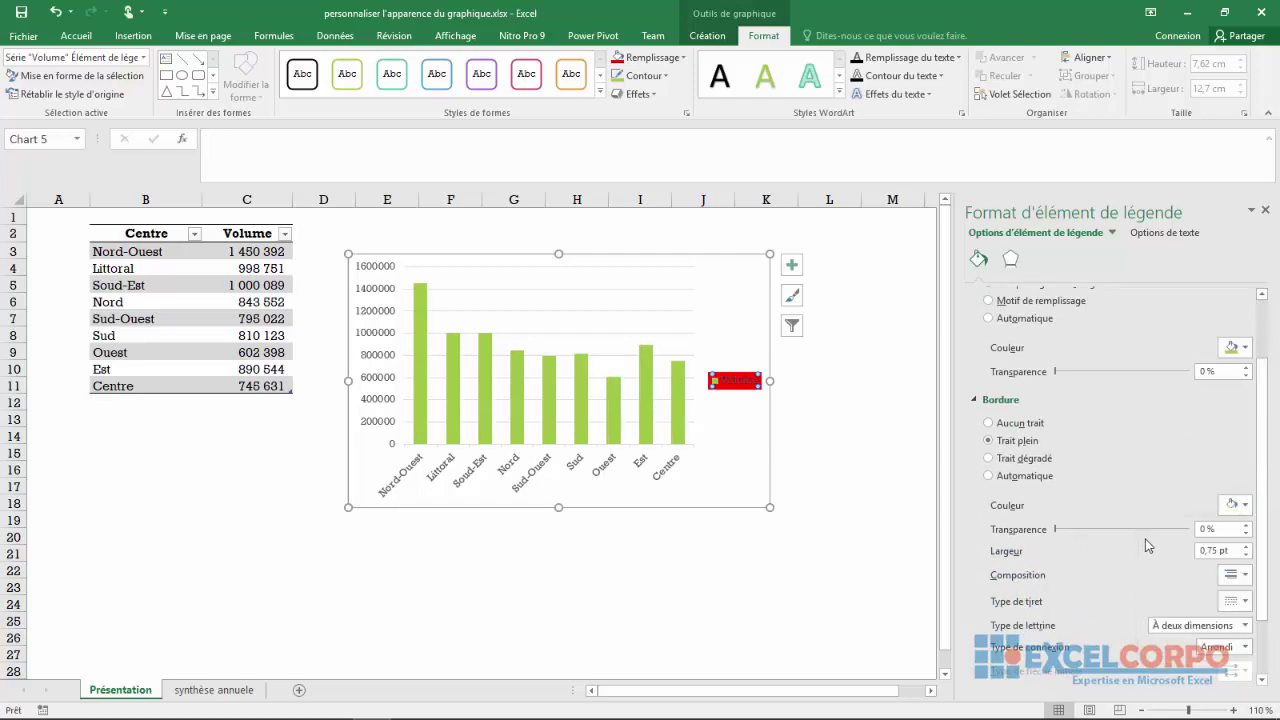
scroll(1064, 451, up, 3)
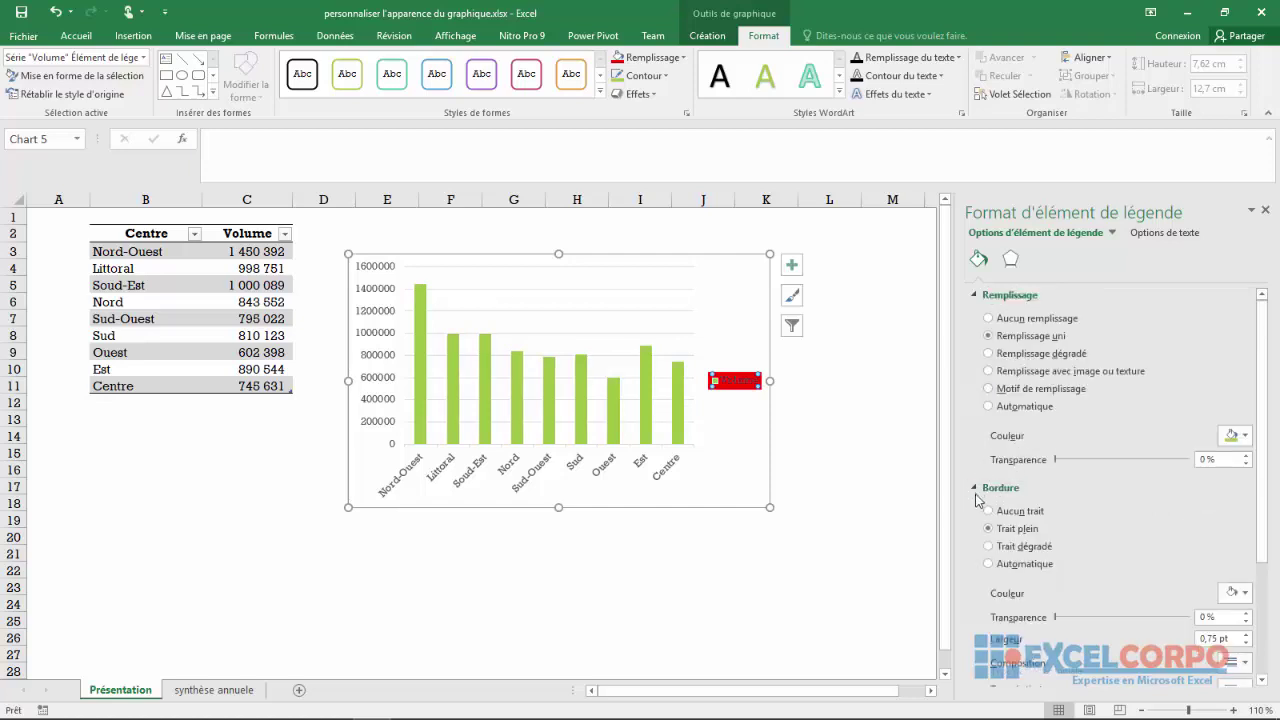
click(880, 486)
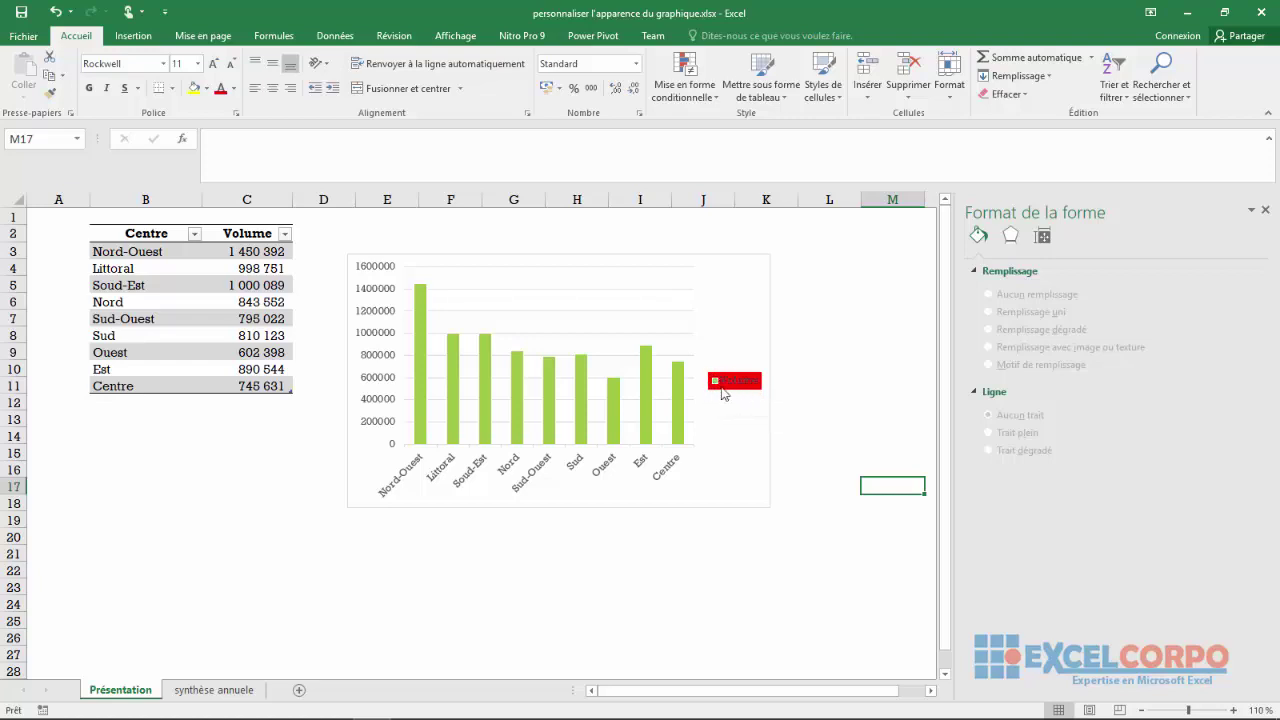
Change the Volume legend's fill back to white and select the whole chart area.
click(745, 381)
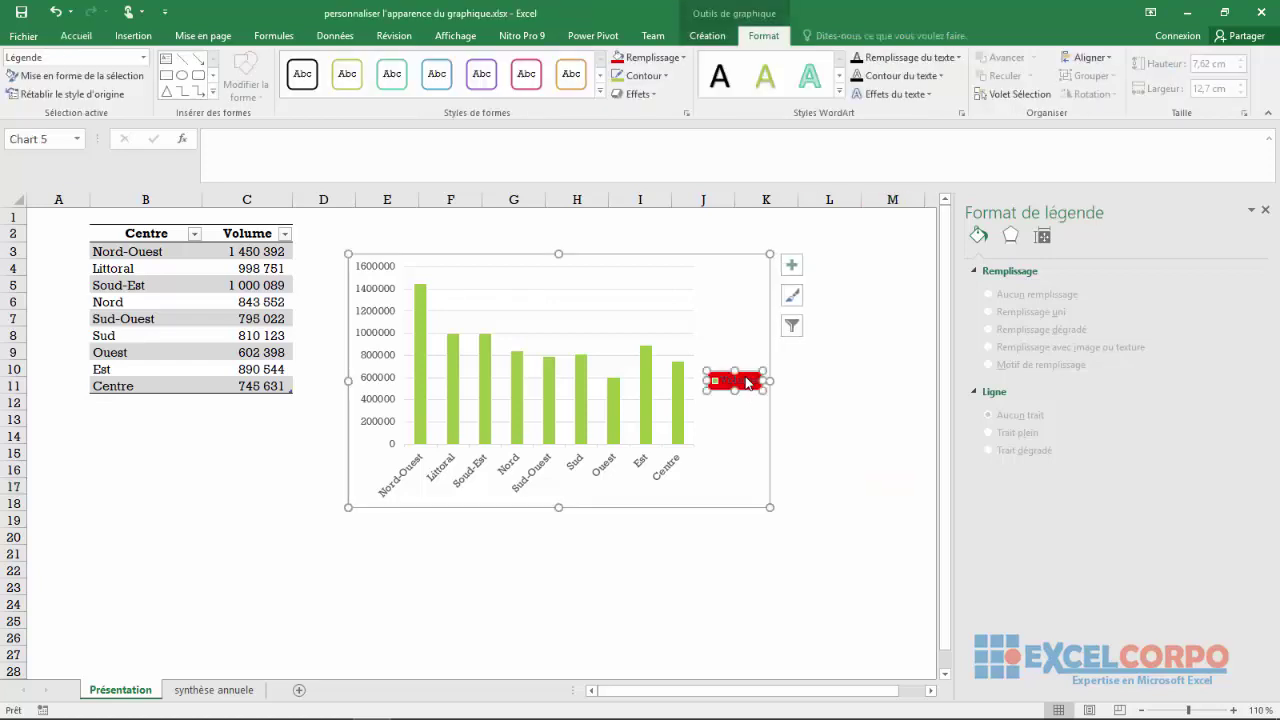
click(683, 61)
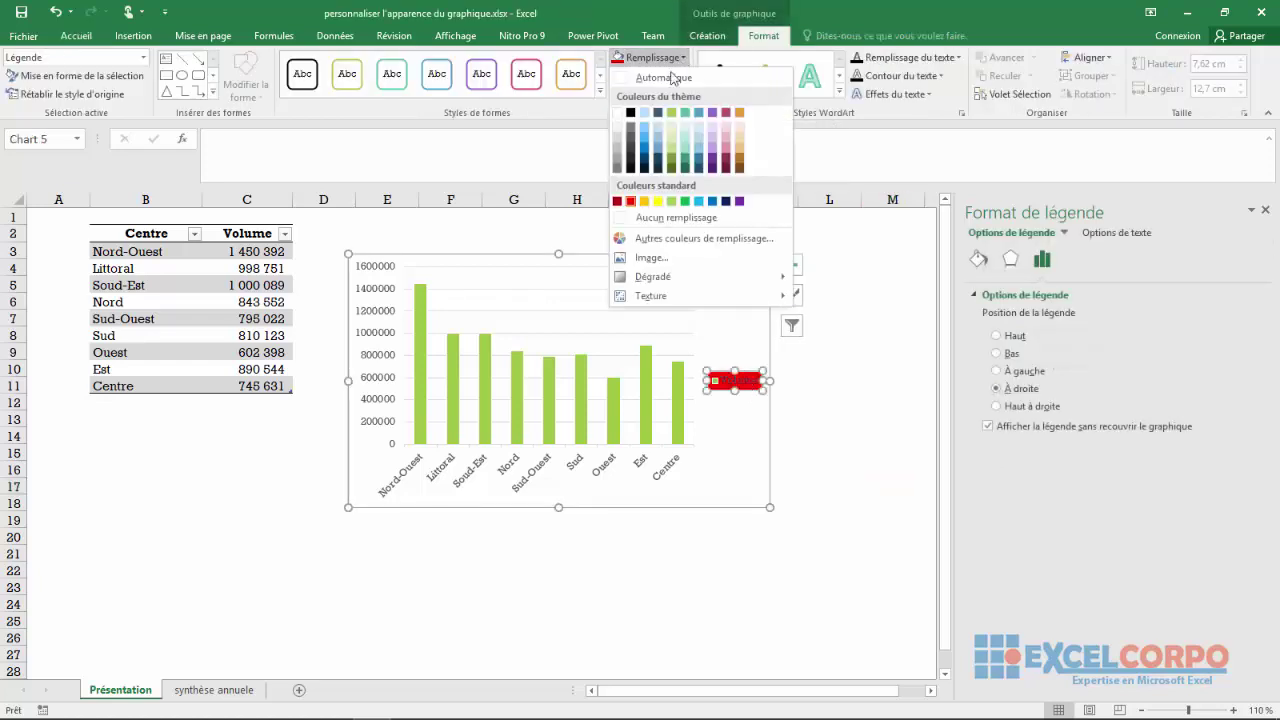
click(617, 114)
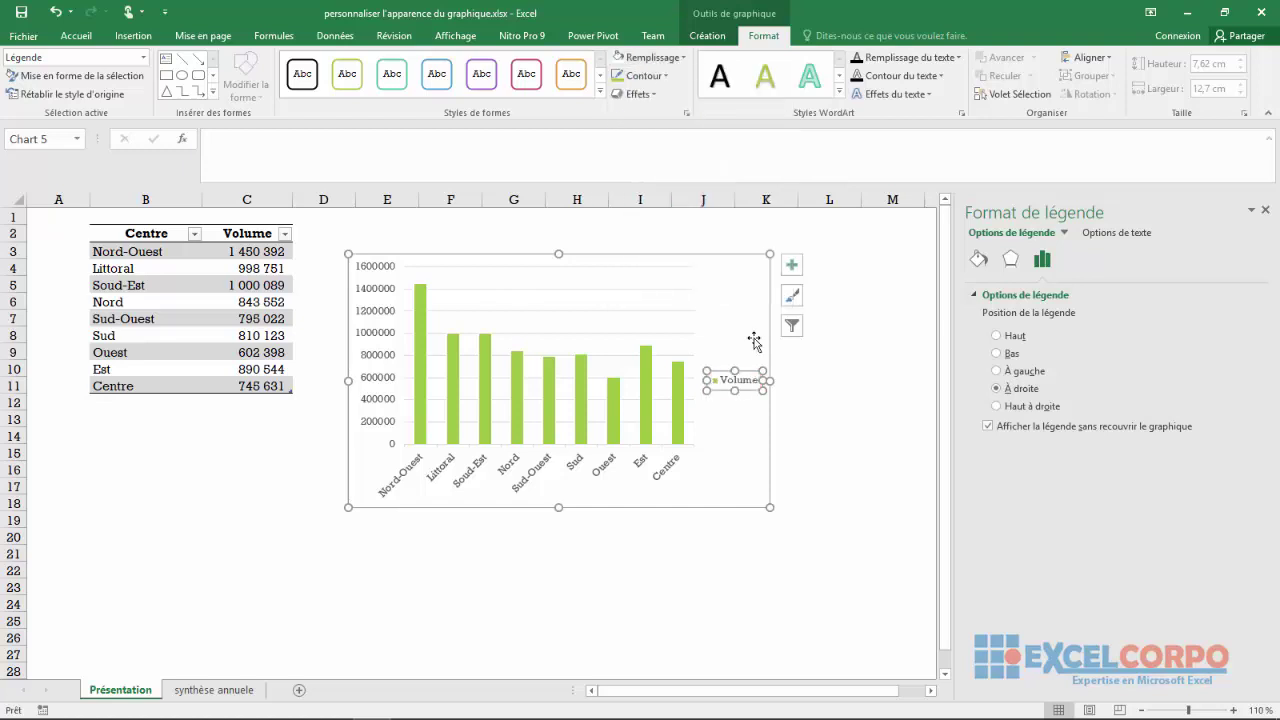
click(719, 300)
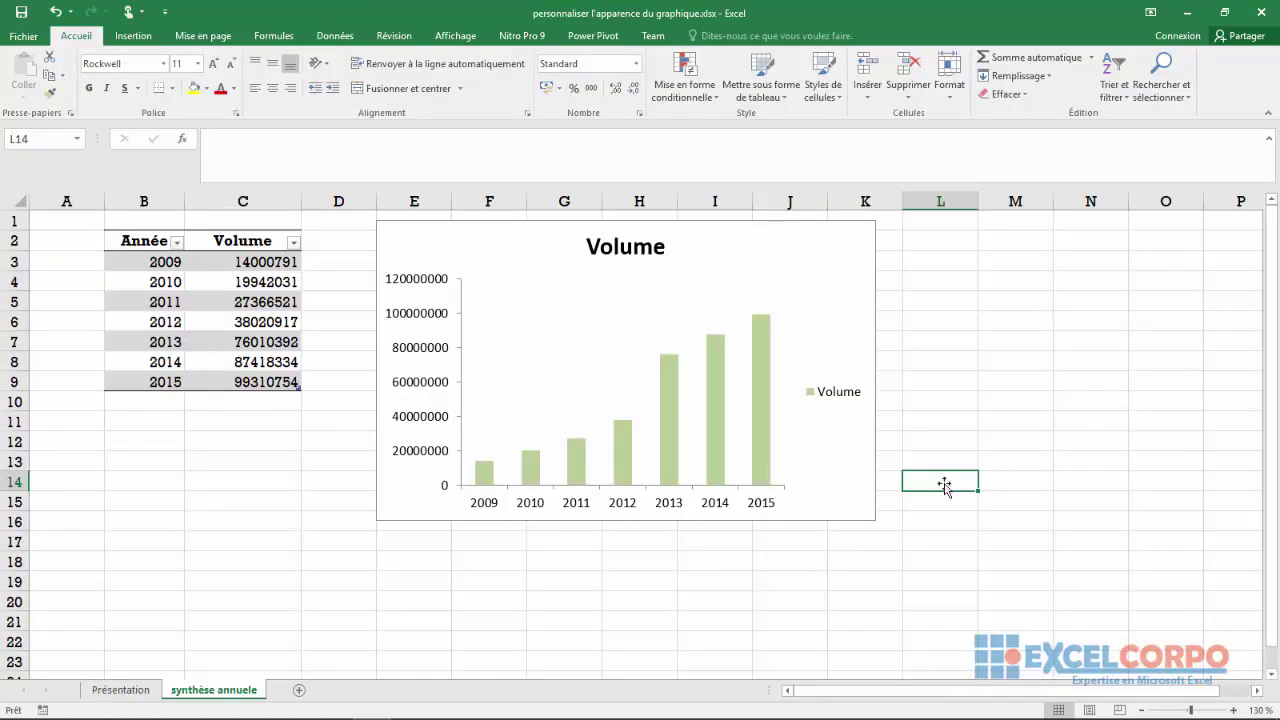
Select the yearly Volume chart and browse the Add Chart Element submenus on the Création tab.
click(701, 296)
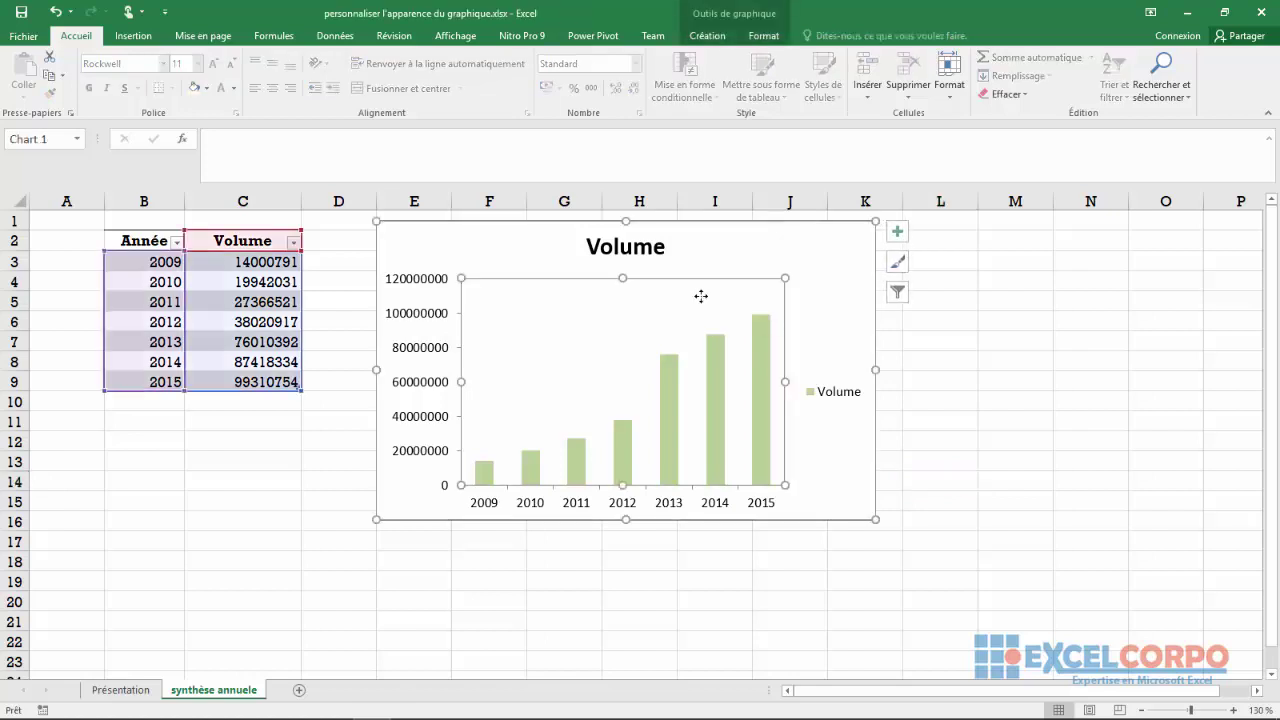
click(712, 256)
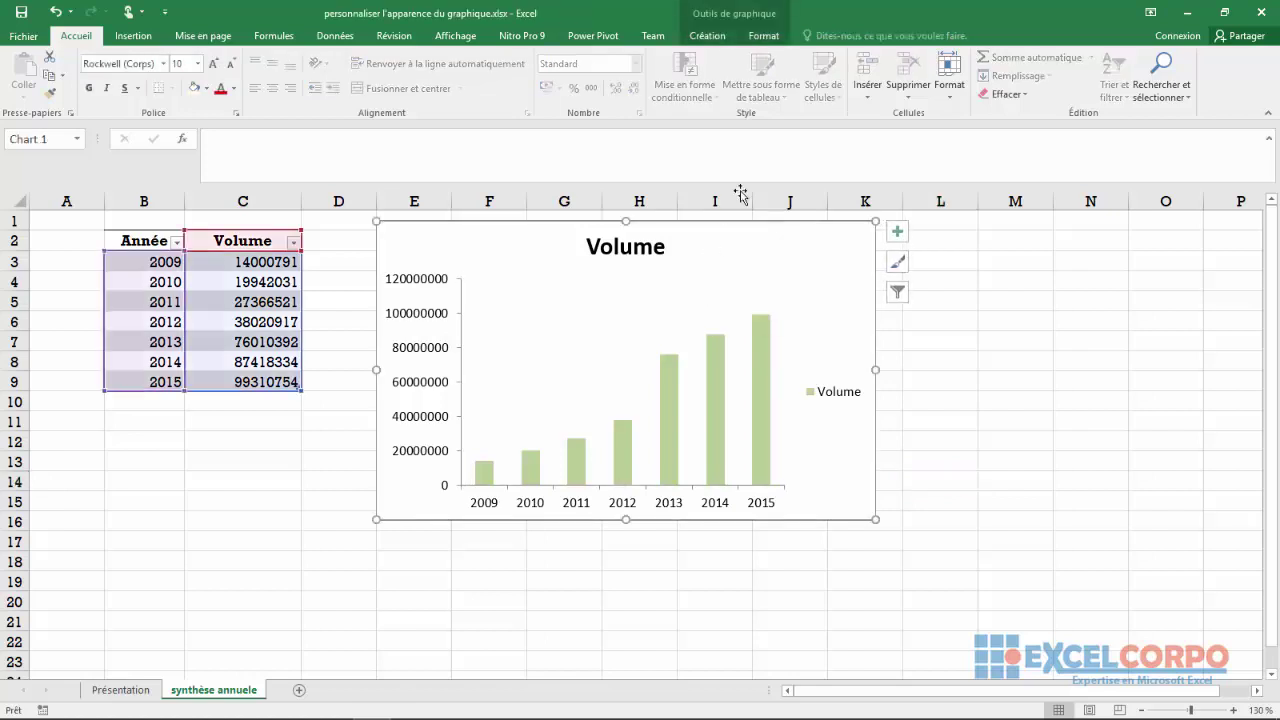
click(710, 37)
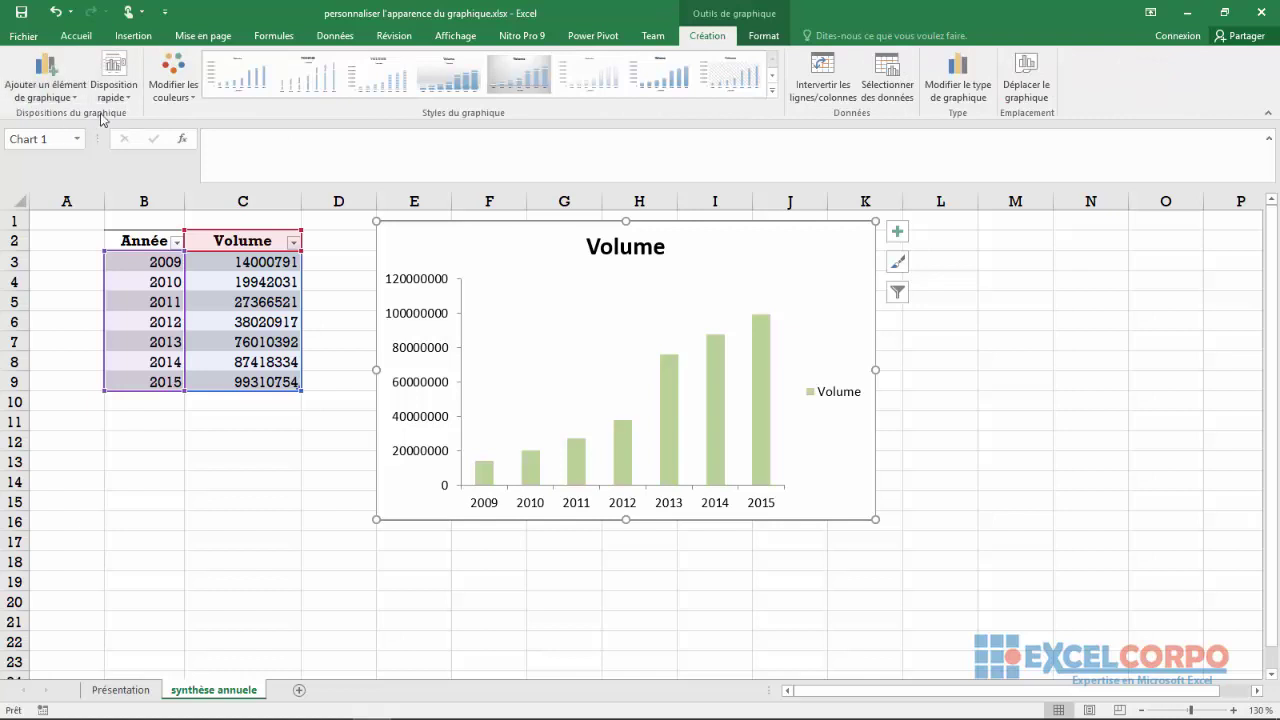
click(73, 102)
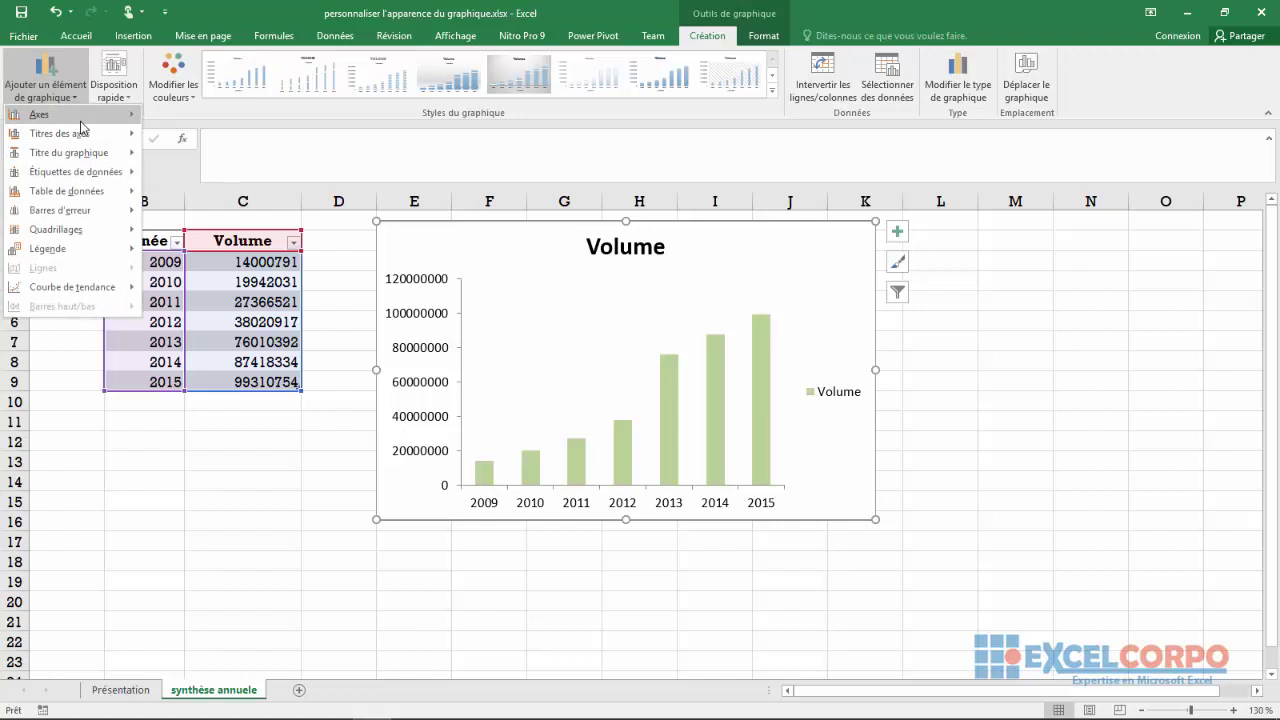
mouse_move(81, 120)
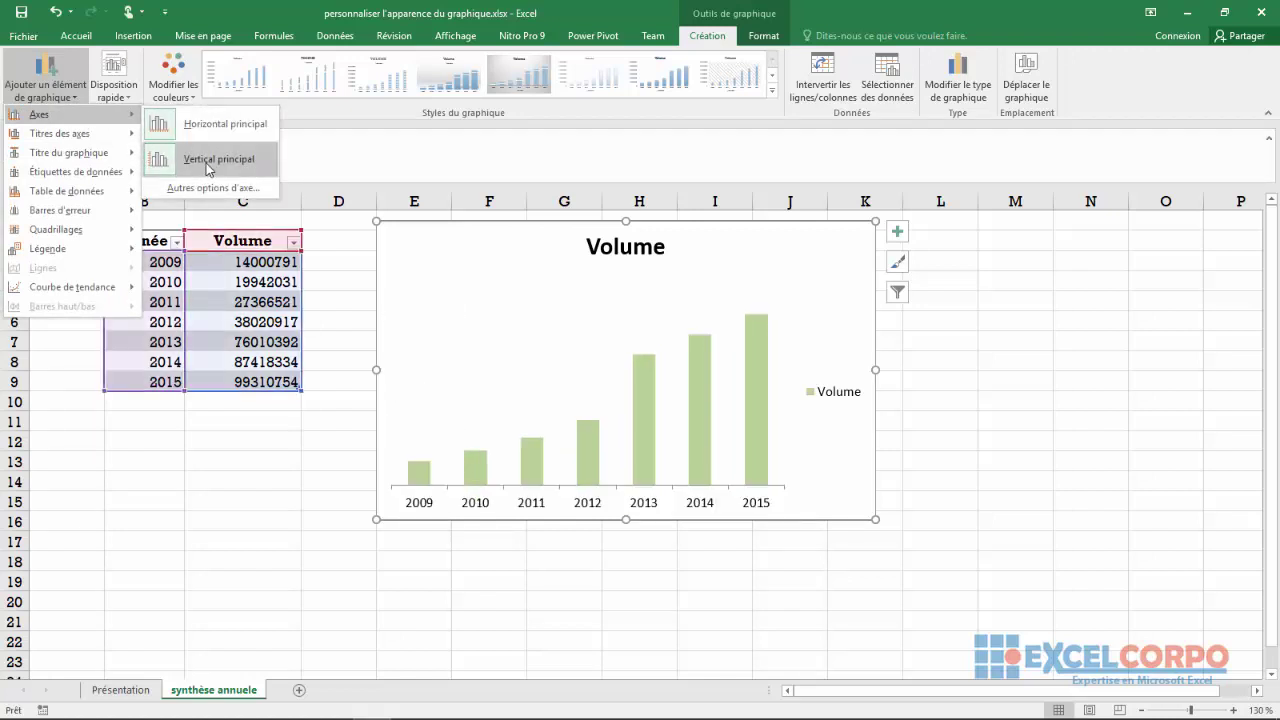
mouse_move(100, 155)
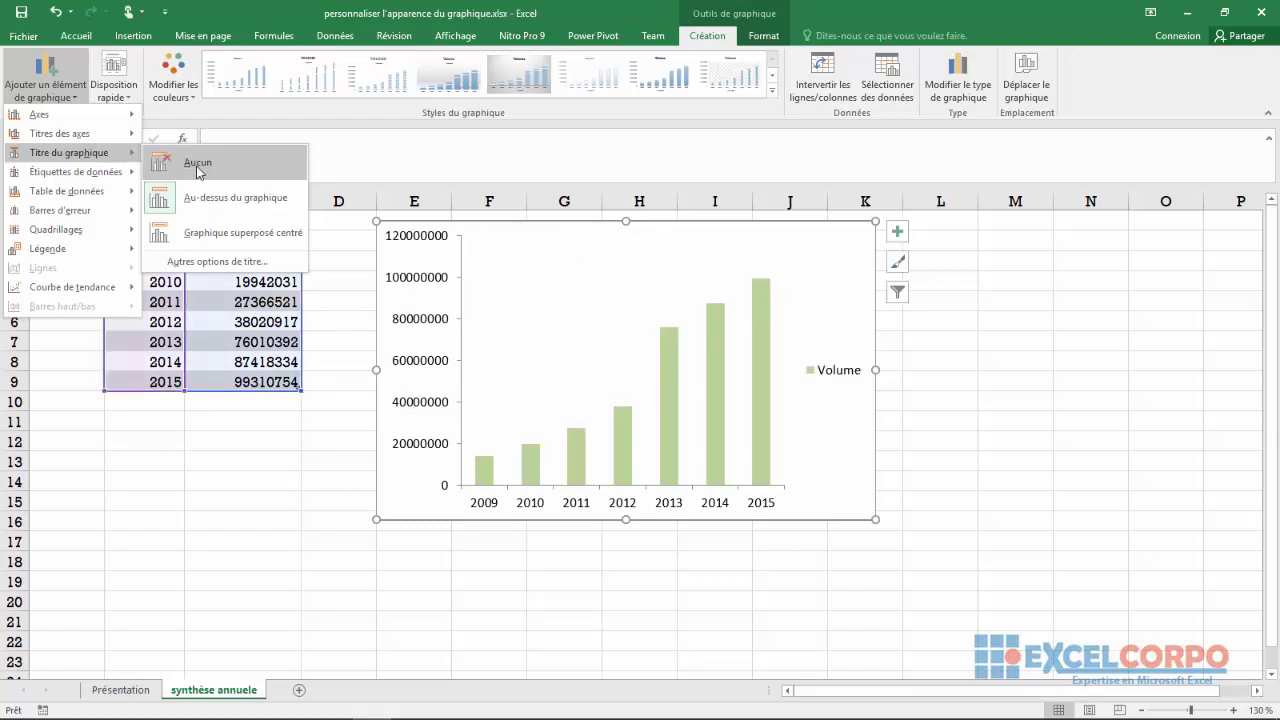
mouse_move(127, 177)
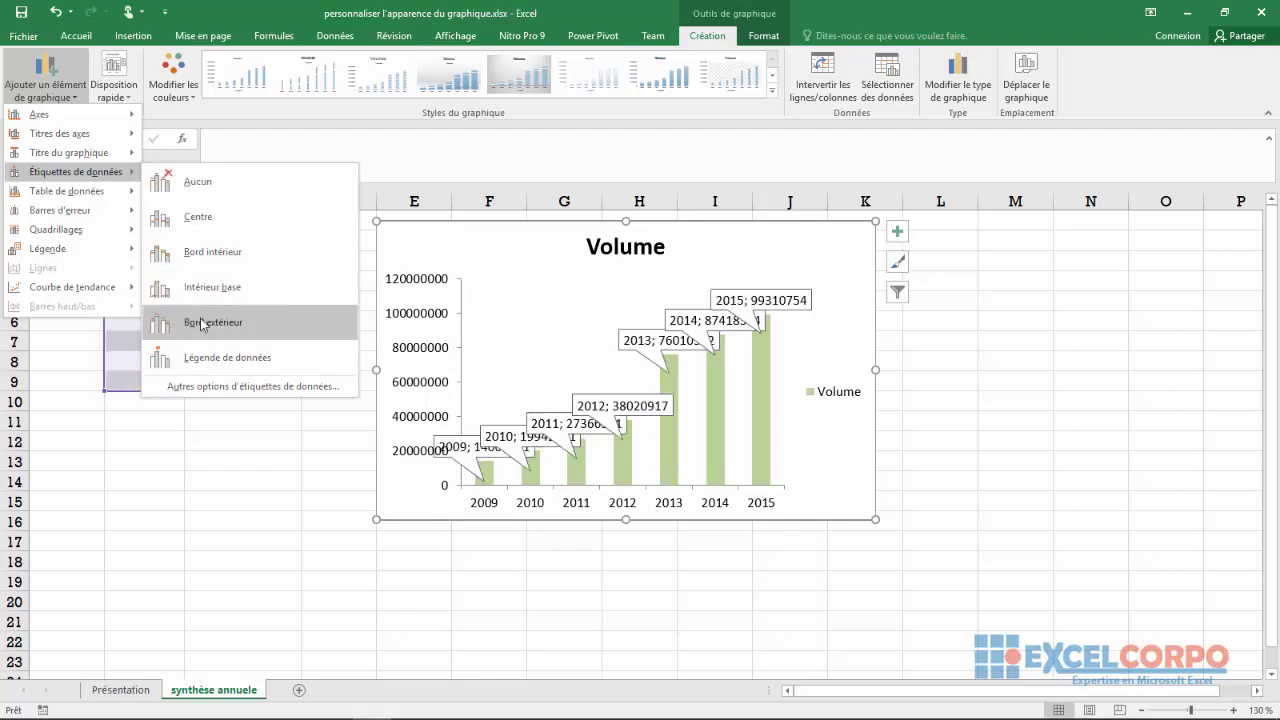
mouse_move(126, 200)
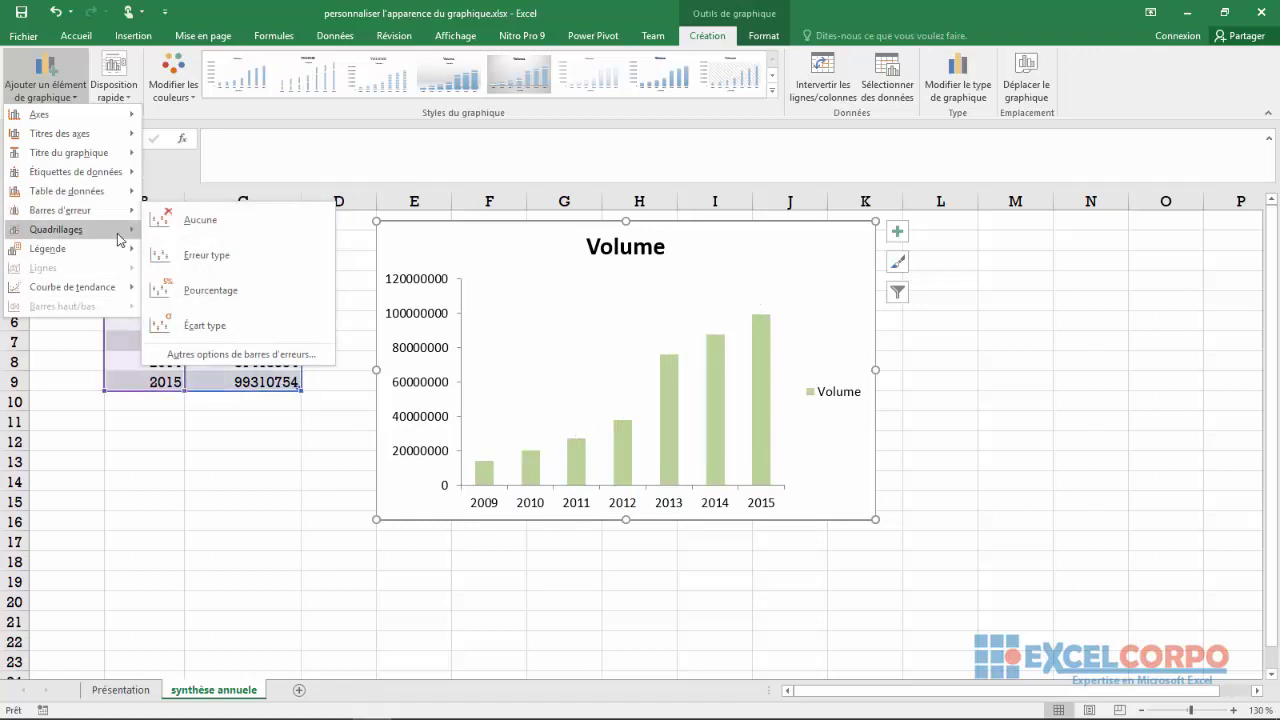
mouse_move(117, 234)
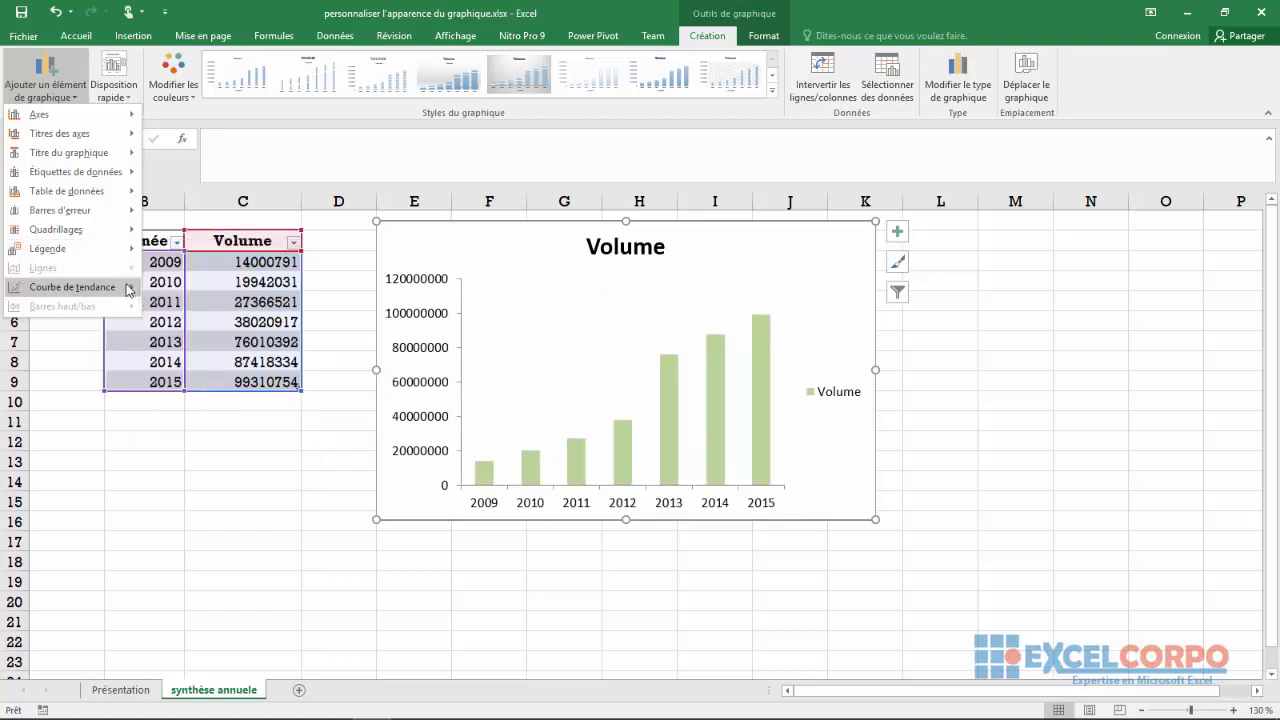
mouse_move(128, 287)
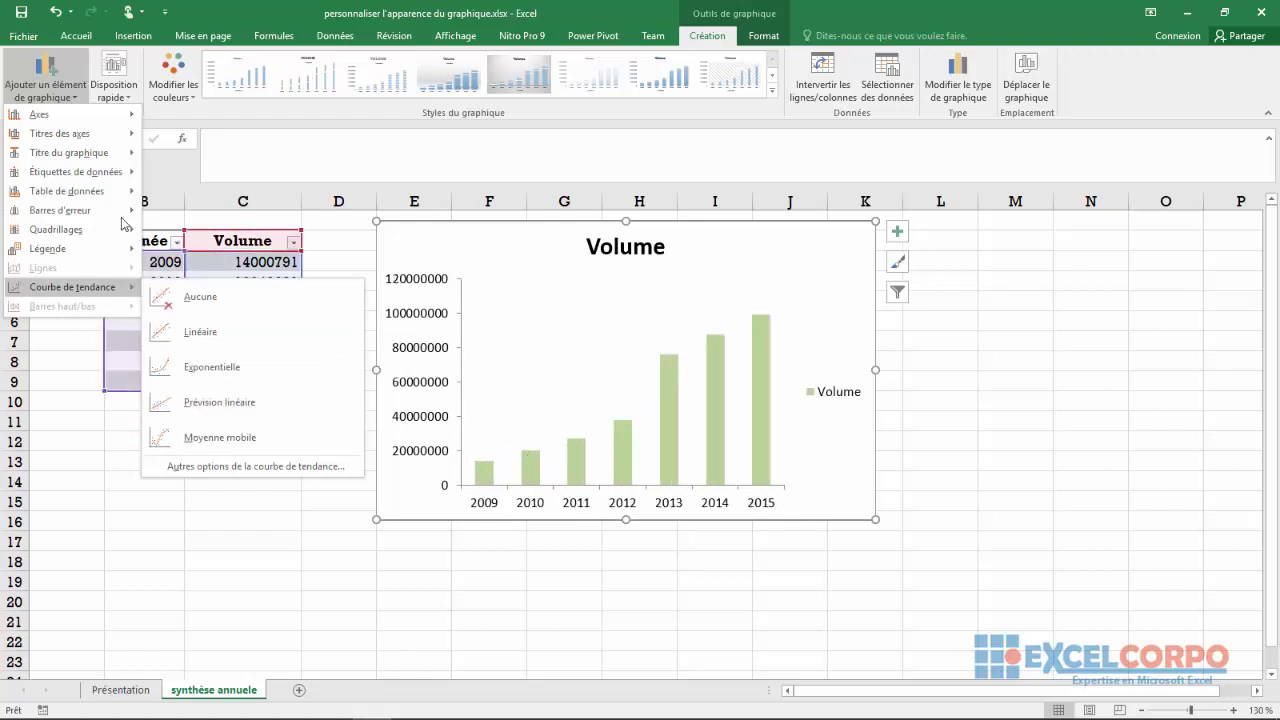
mouse_move(104, 121)
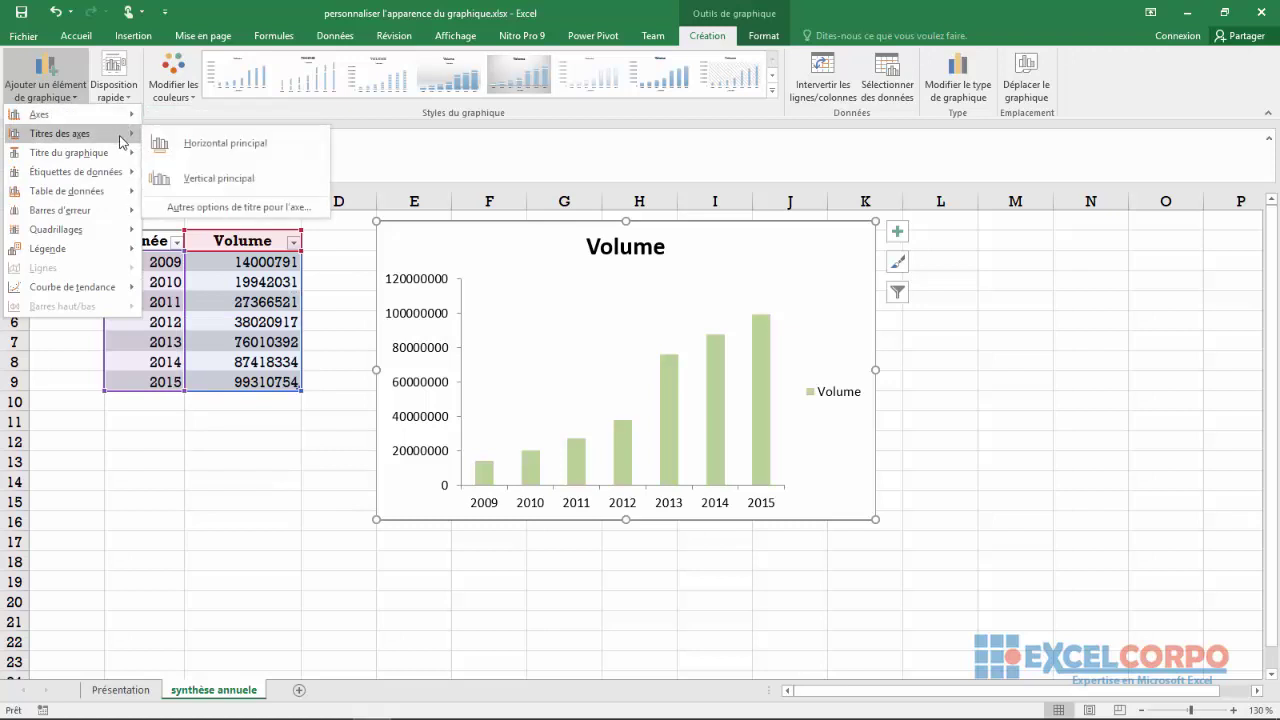
Add a primary vertical axis title and replace 'Titre de l'axe' with 'volume'.
click(192, 181)
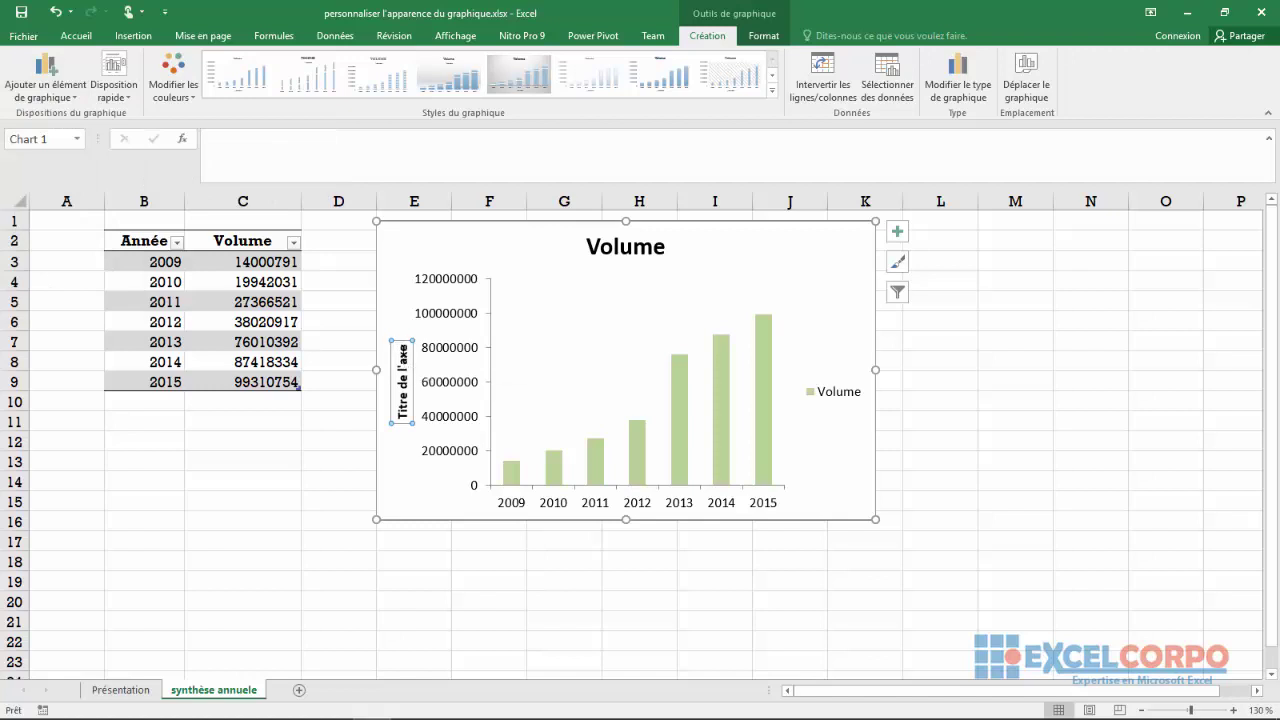
click(405, 350)
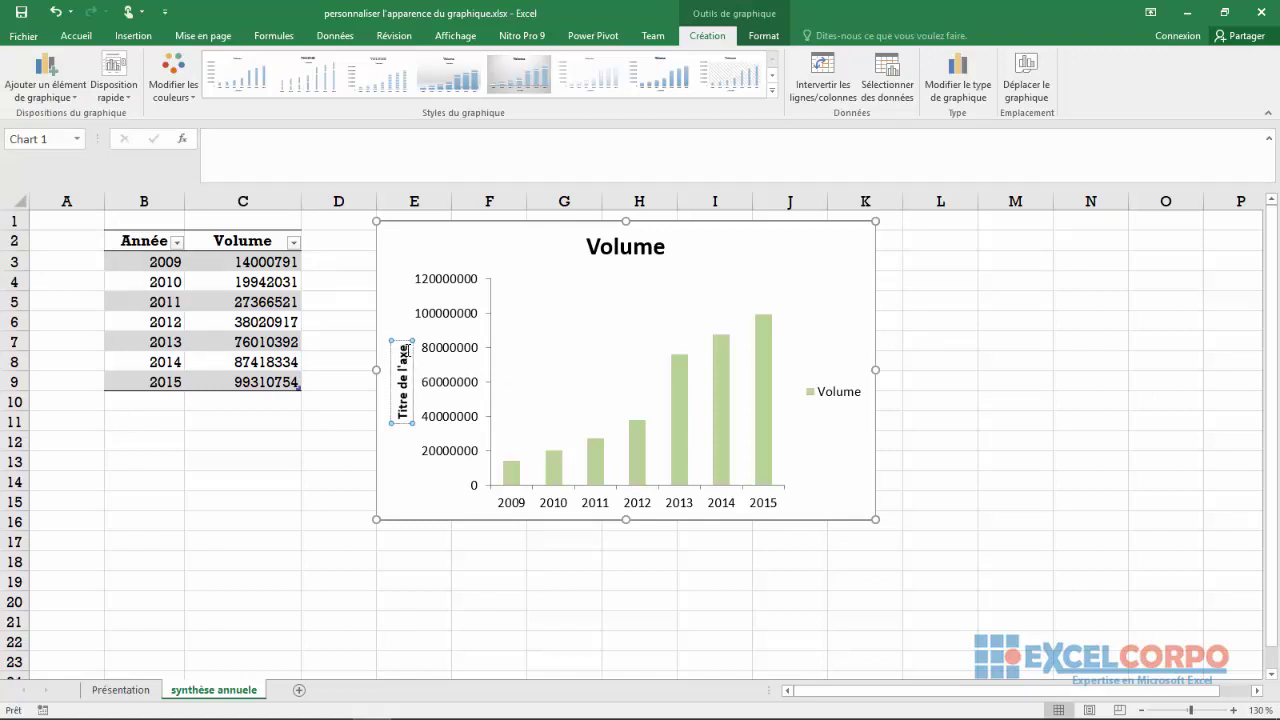
key(BackSpace)
key(BackSpace)
key(BackSpace)
key(BackSpace)
key(BackSpace)
key(BackSpace)
key(BackSpace)
key(BackSpace)
key(BackSpace)
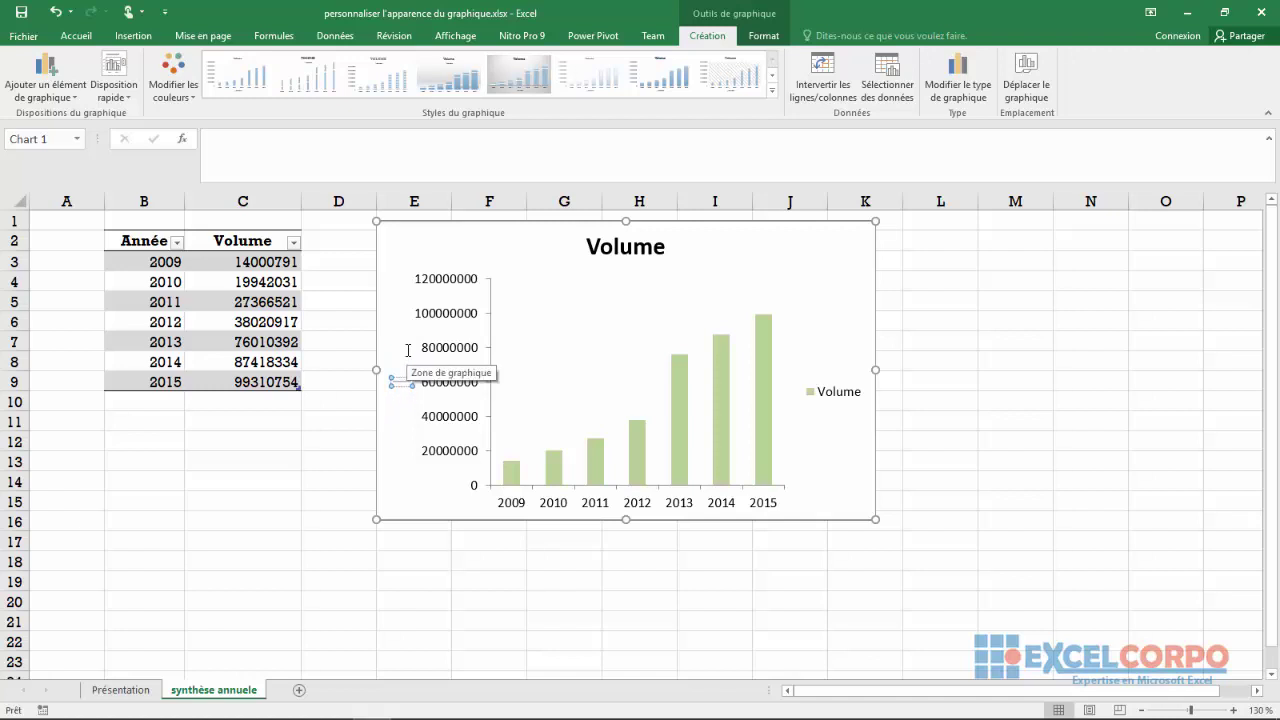
text(Vol)
text(ume)
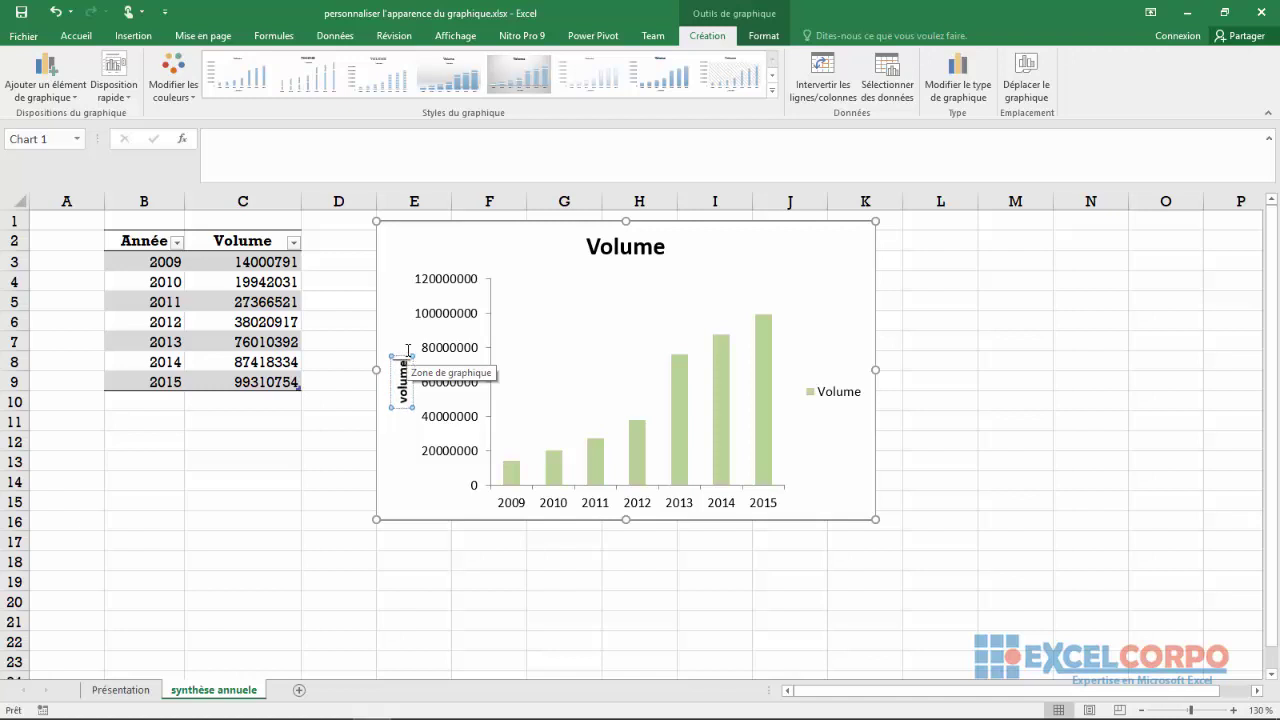
text(e)
click(577, 360)
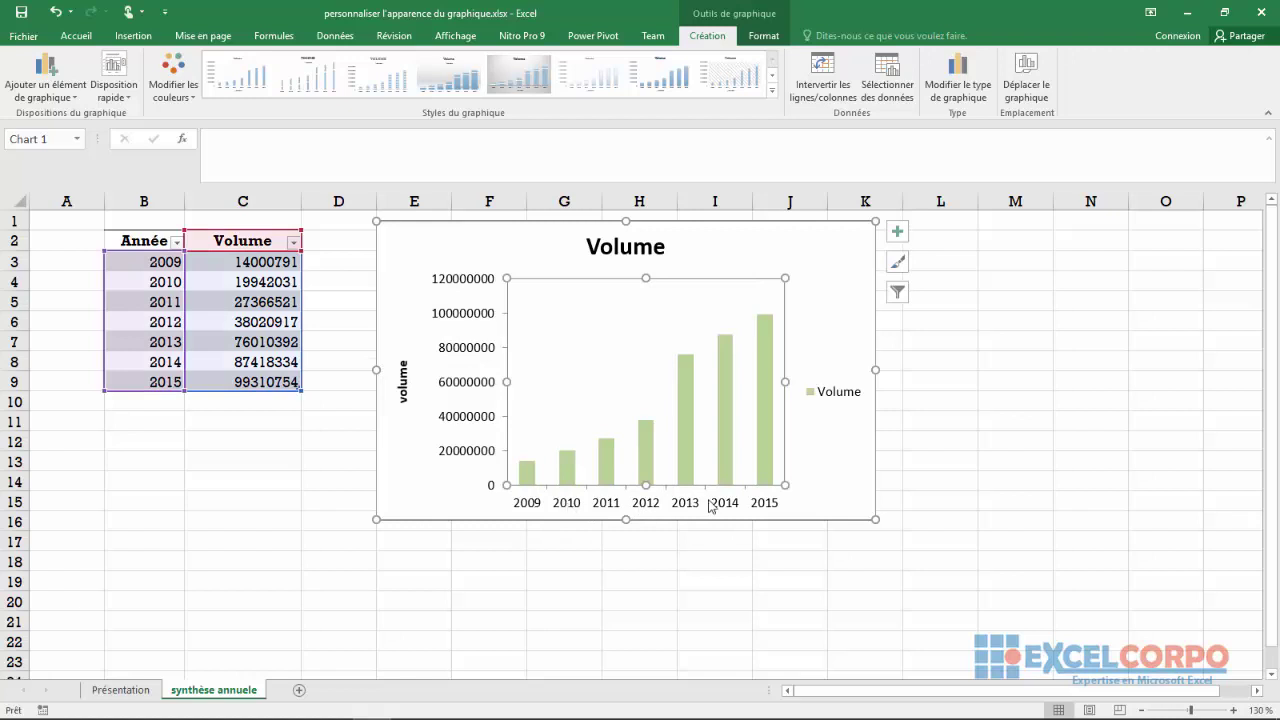
click(798, 300)
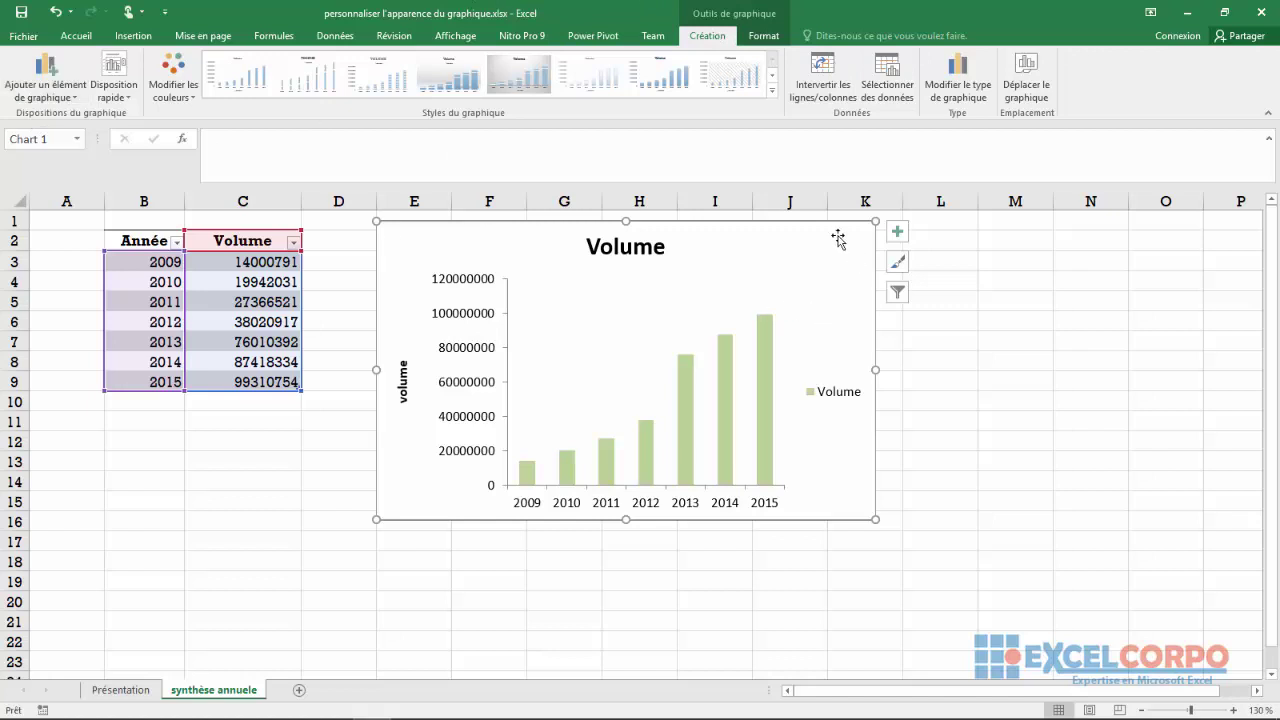
Add a horizontal axis title from the Chart Elements checklist and make it read 'année'.
click(899, 236)
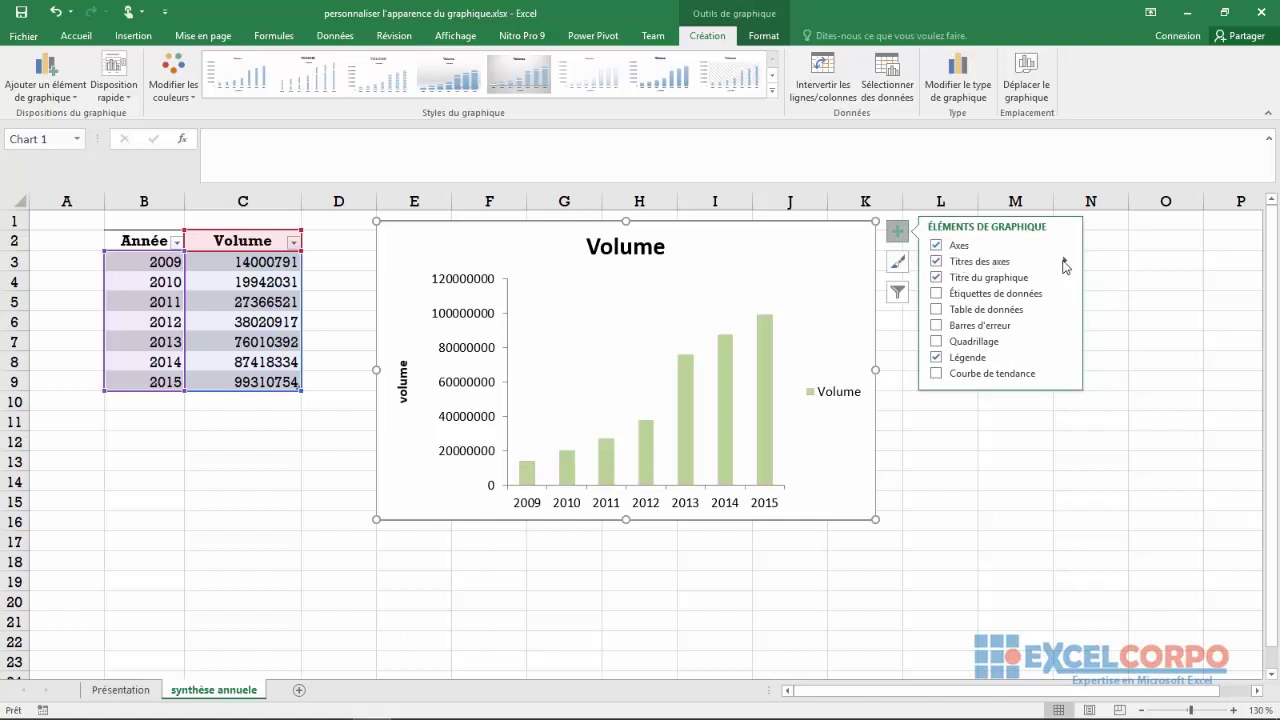
click(1063, 264)
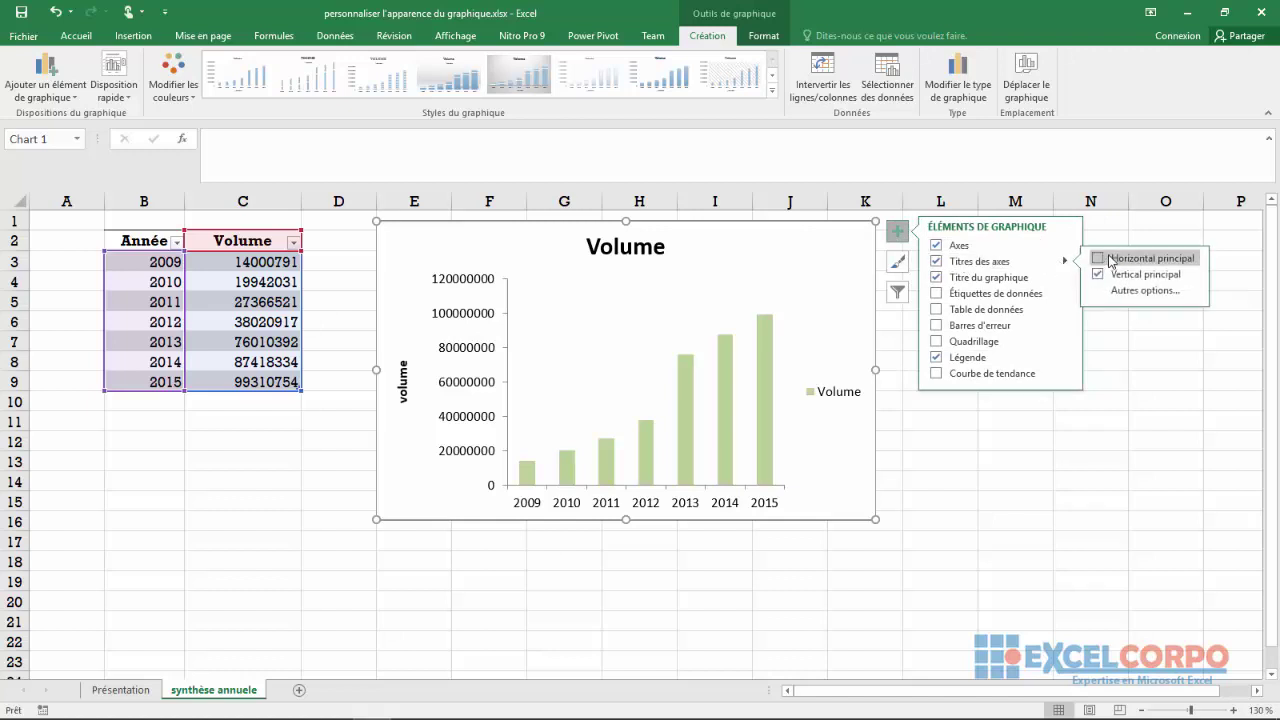
click(1100, 259)
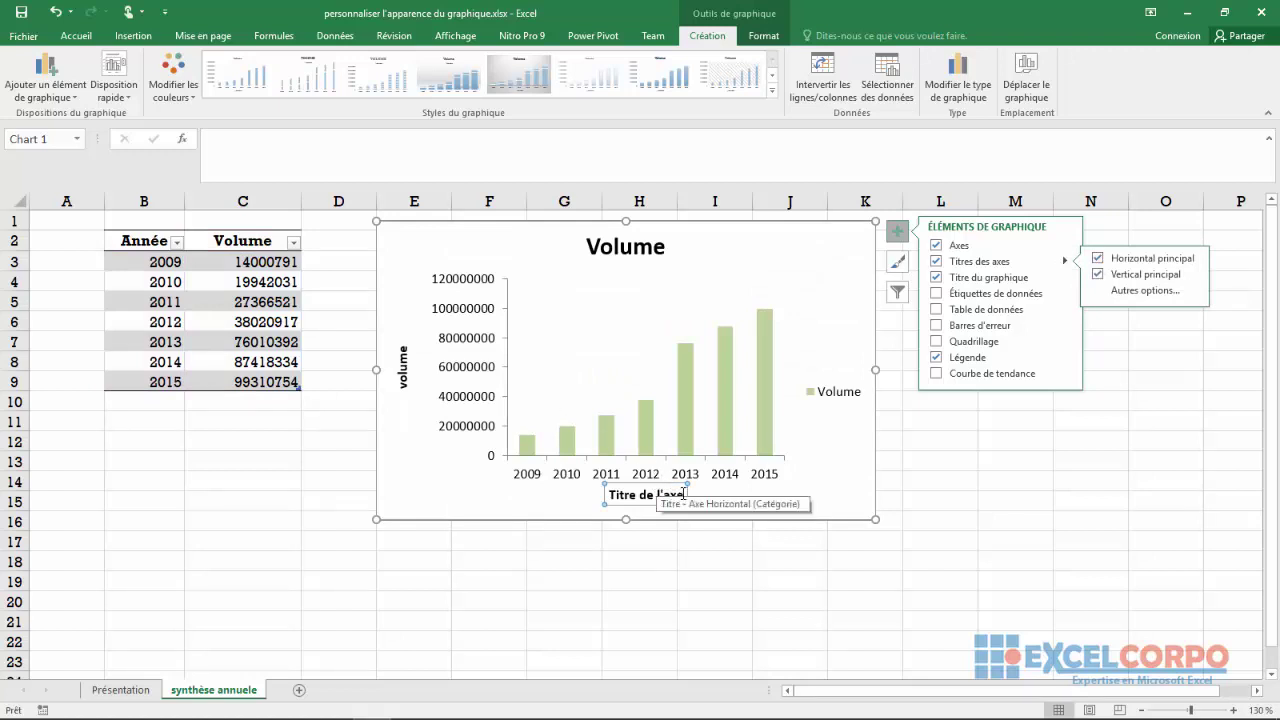
click(684, 494)
drag(684, 494, 617, 493)
key(Delete)
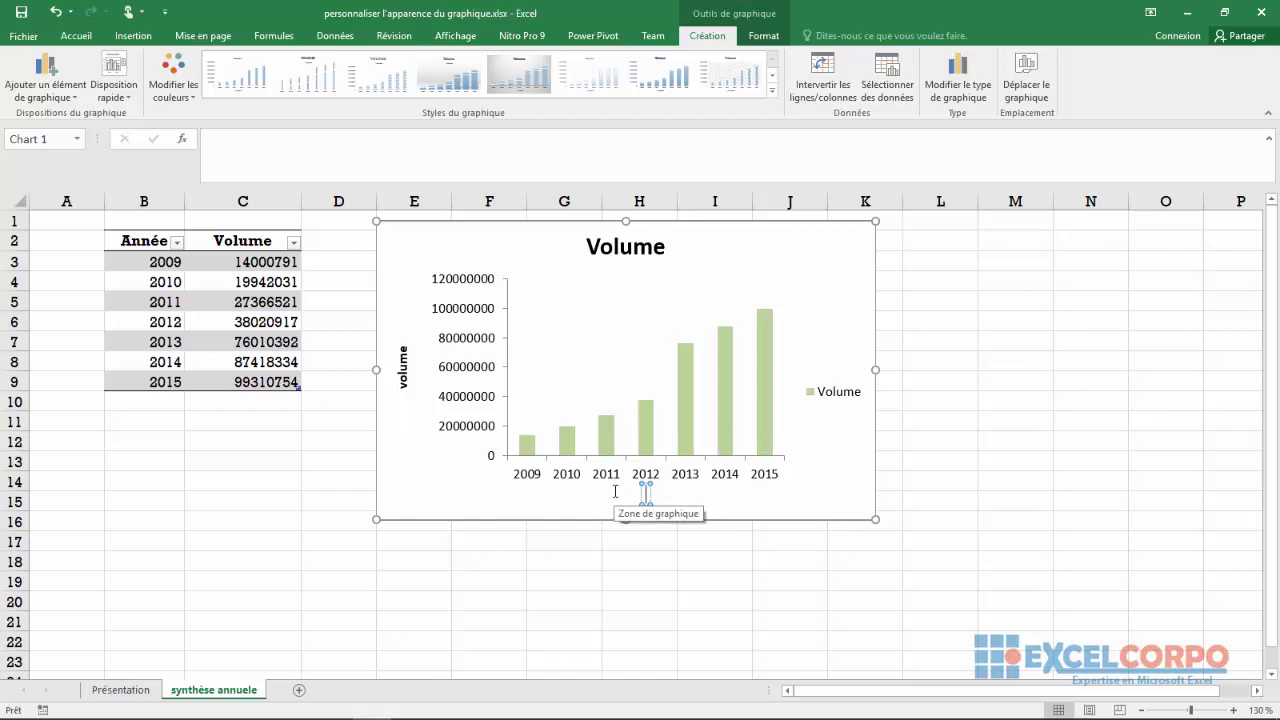
text(a)
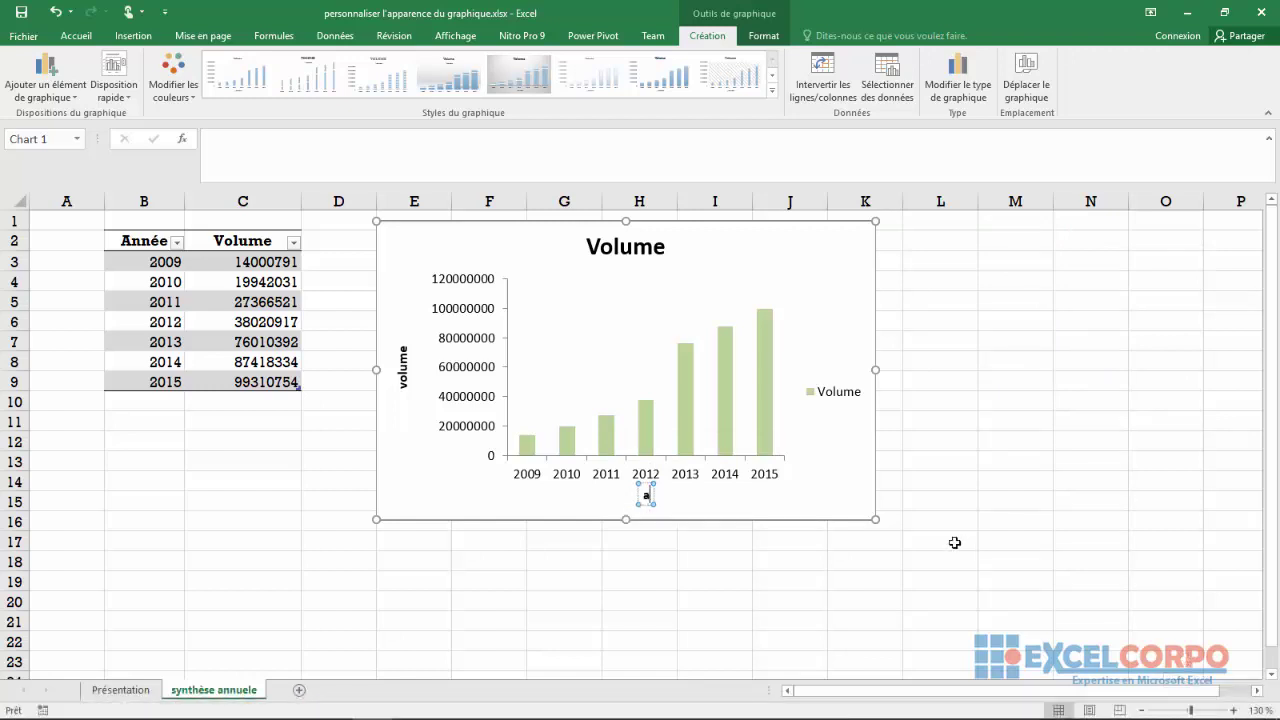
text(nnée)
click(840, 437)
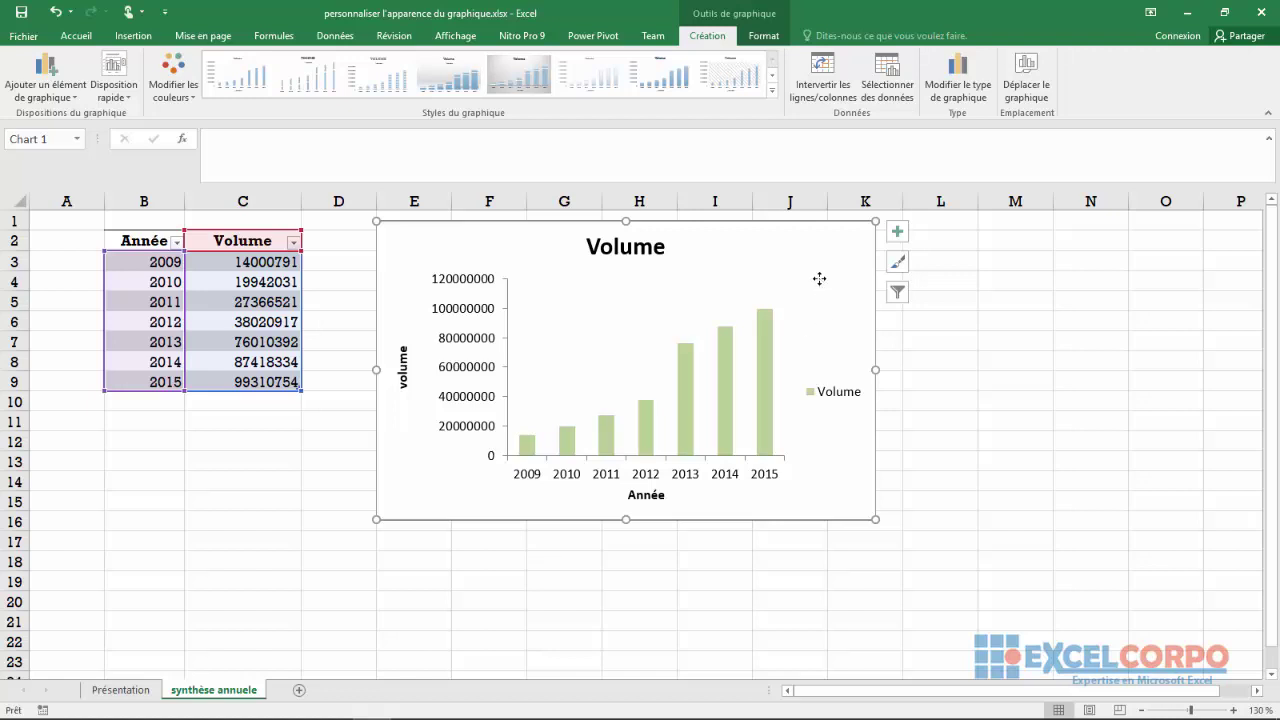
click(898, 292)
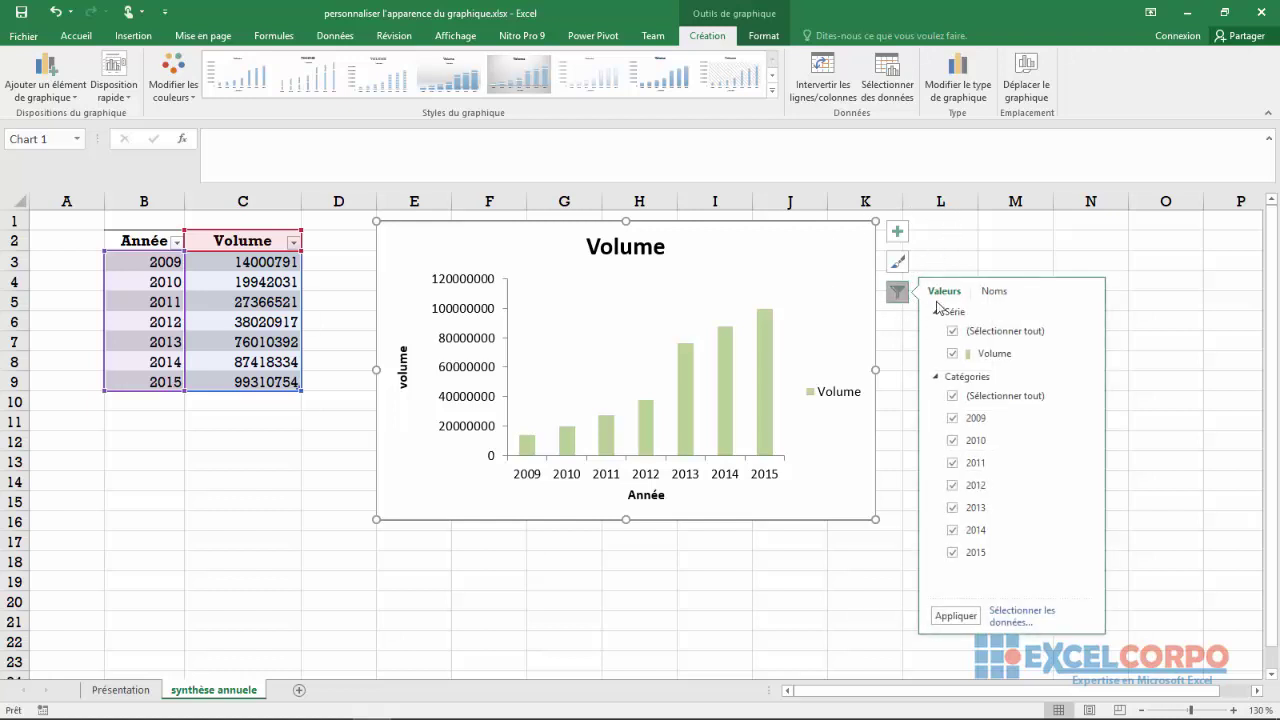
click(1008, 291)
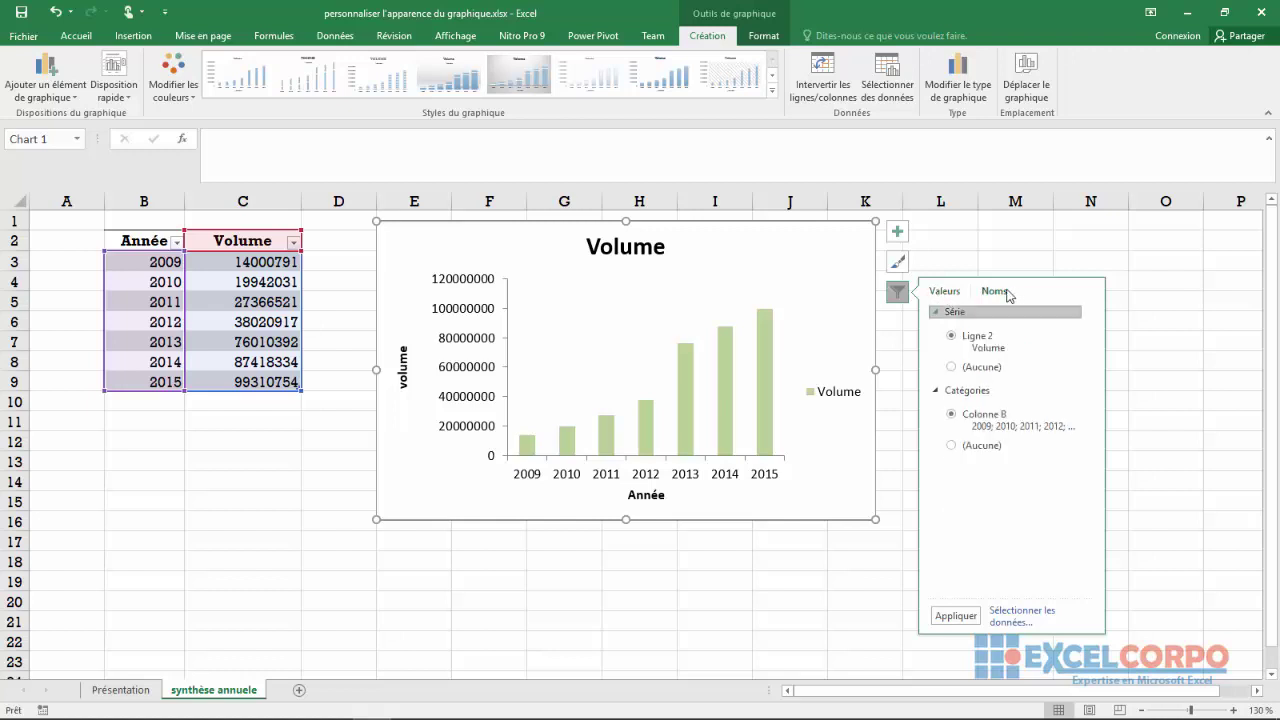
click(937, 293)
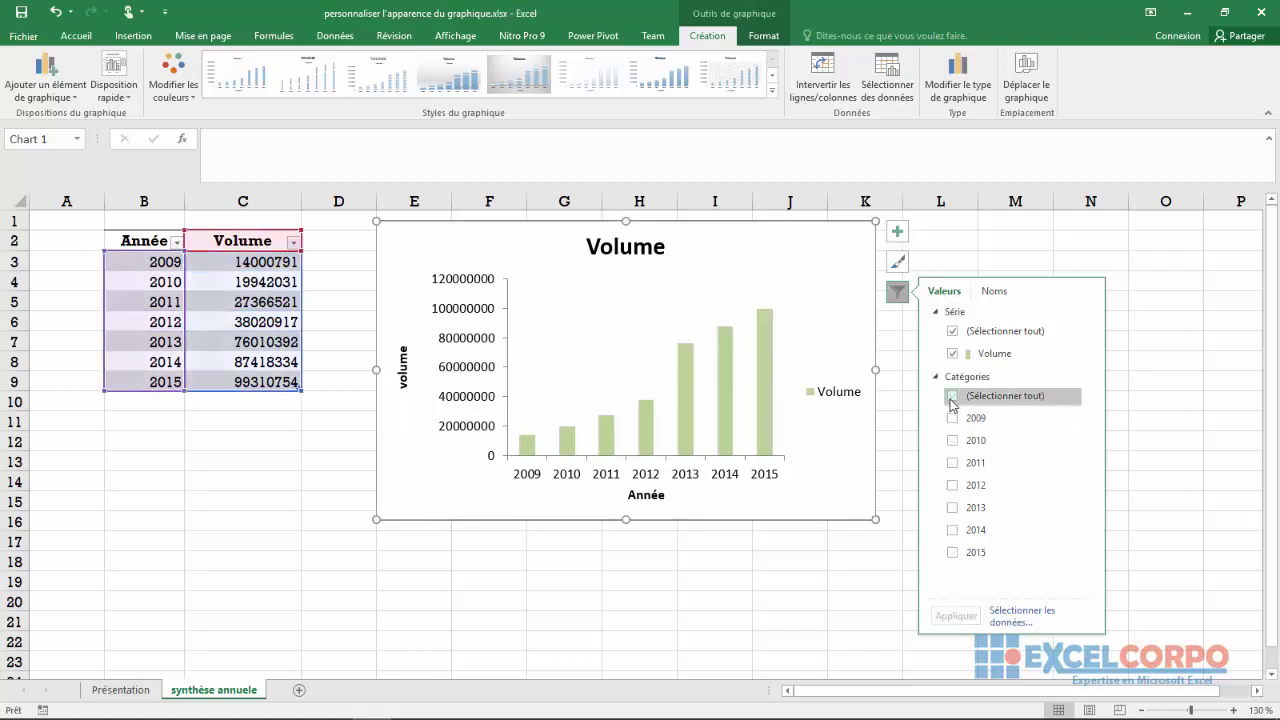
click(952, 397)
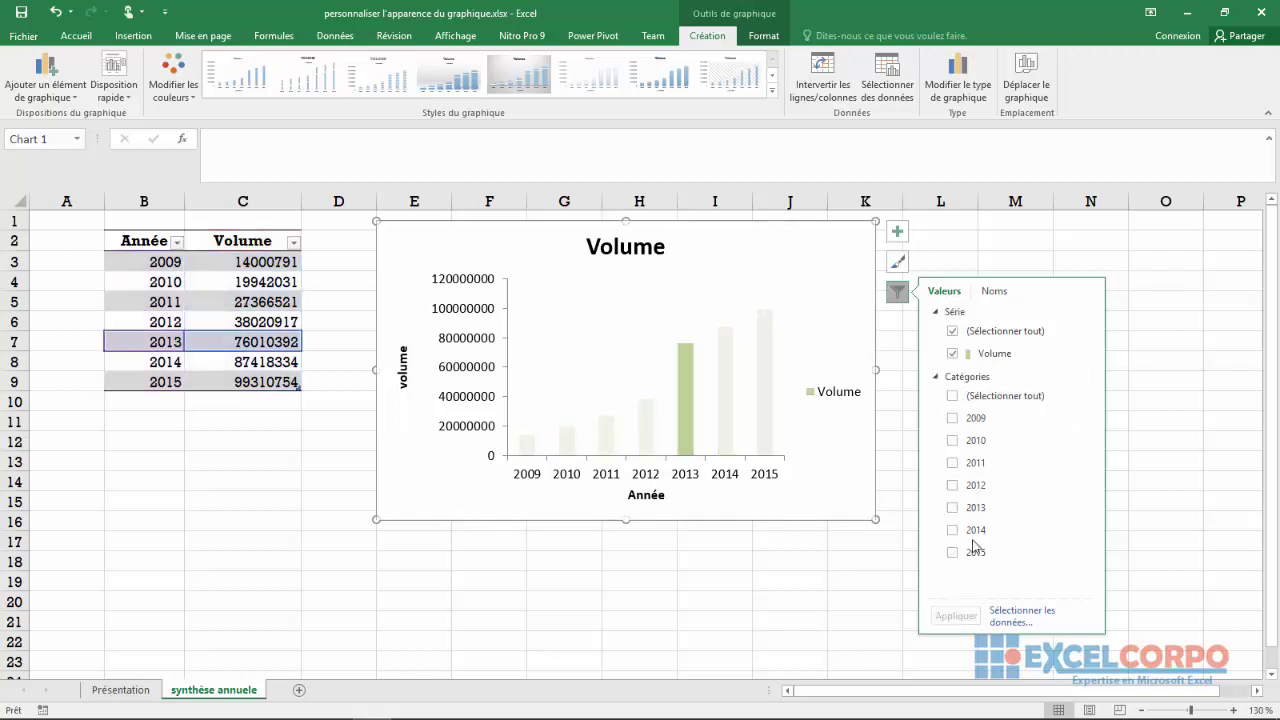
click(952, 440)
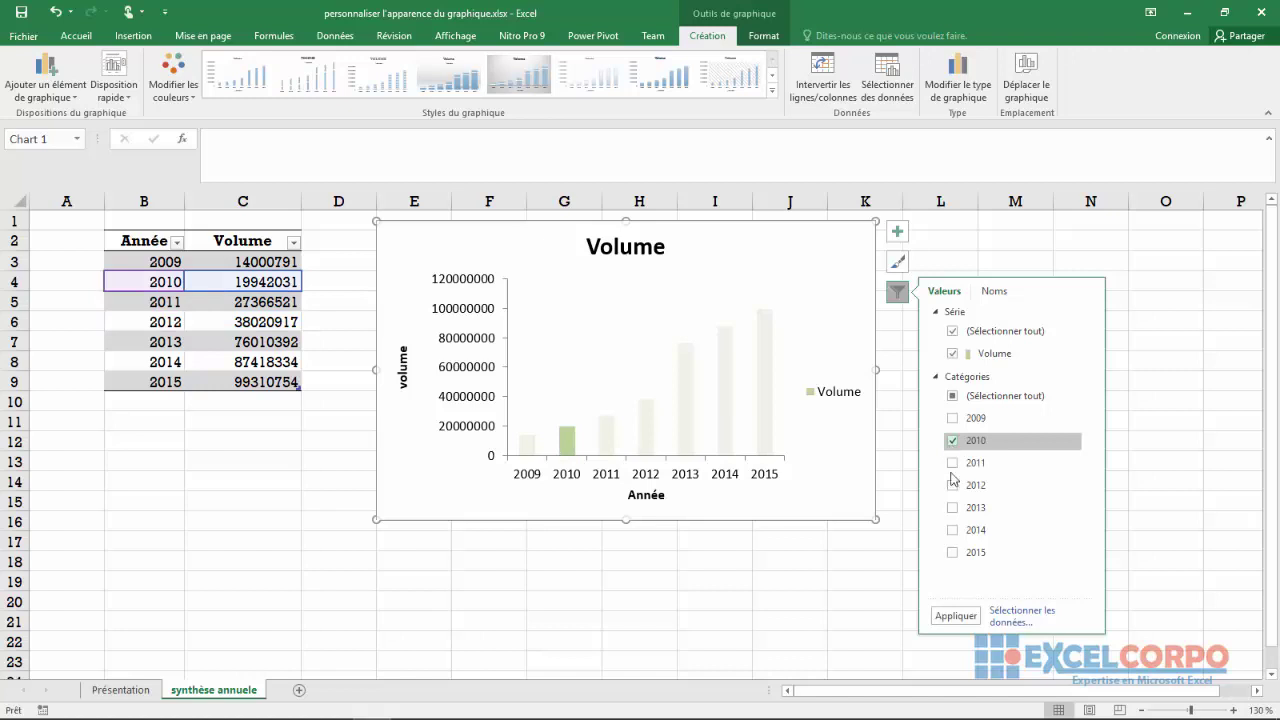
click(950, 616)
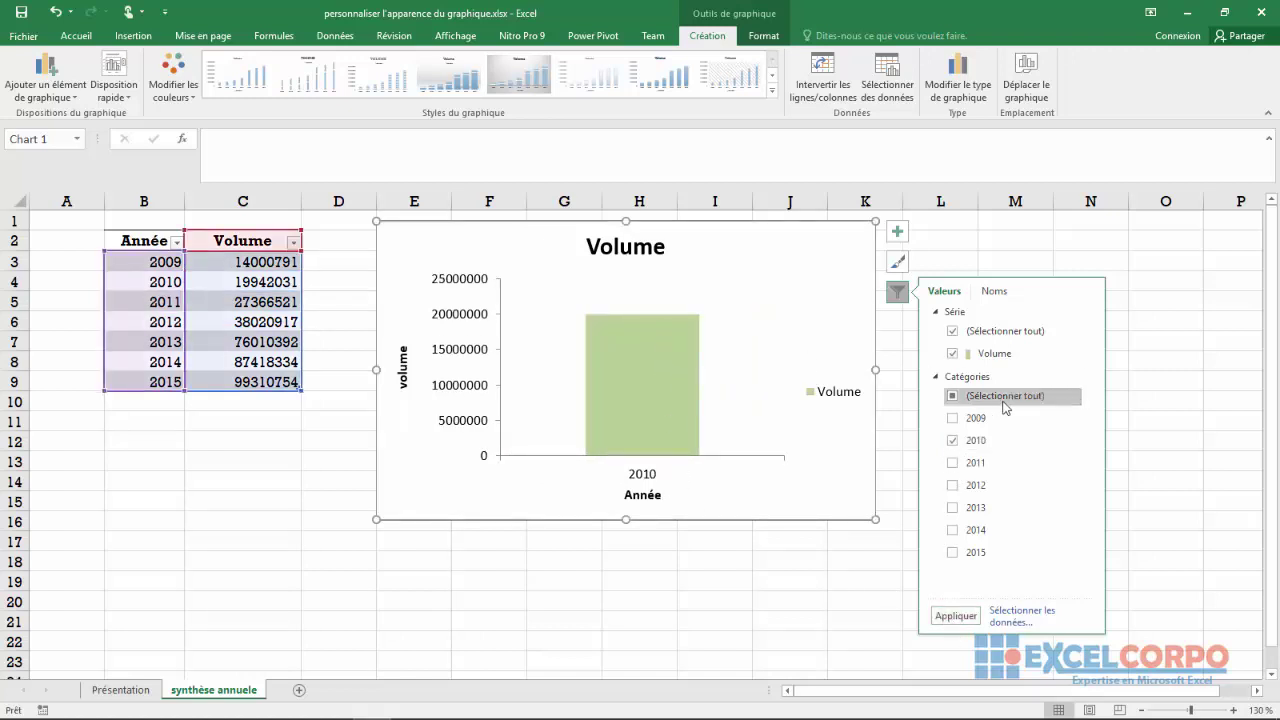
click(953, 397)
click(953, 396)
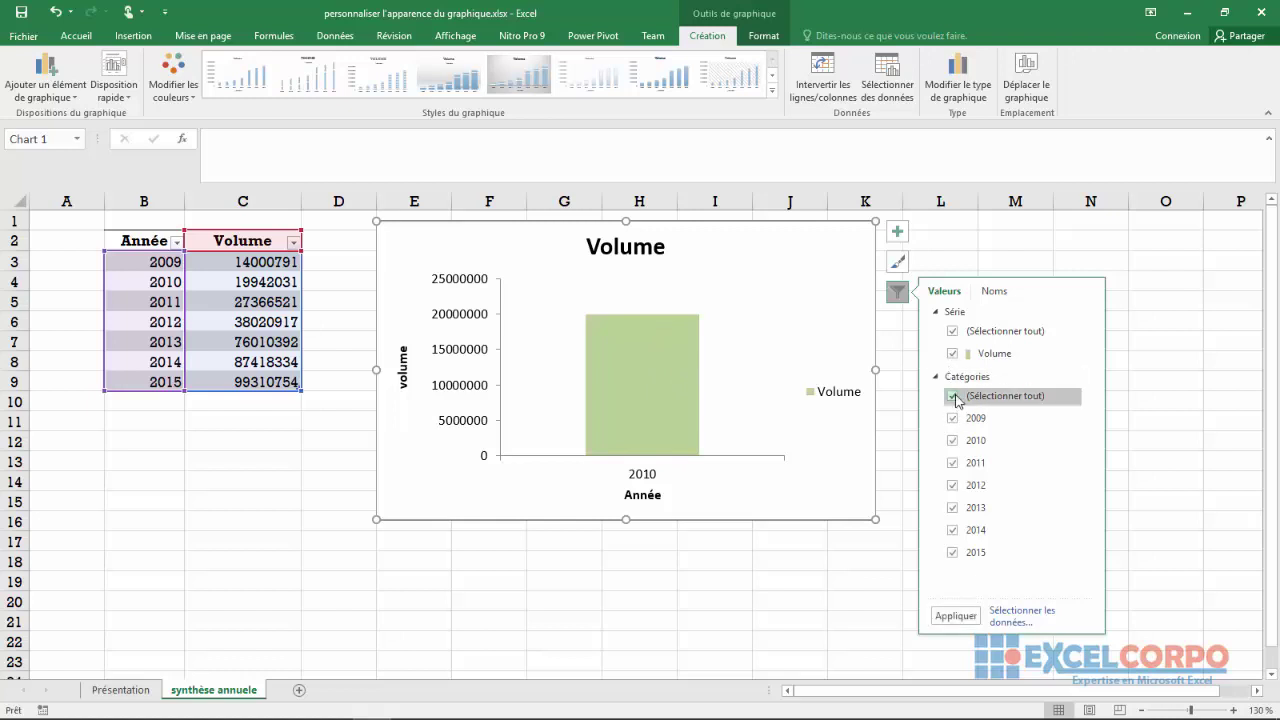
click(956, 616)
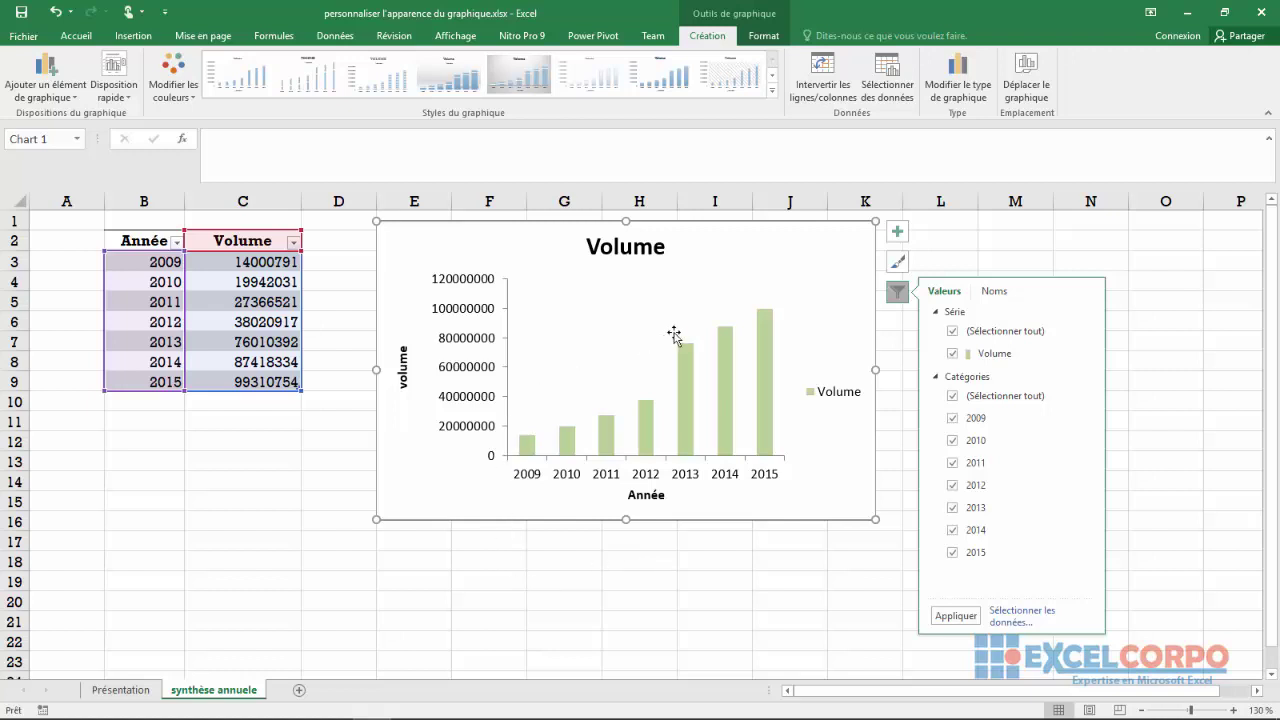
click(730, 272)
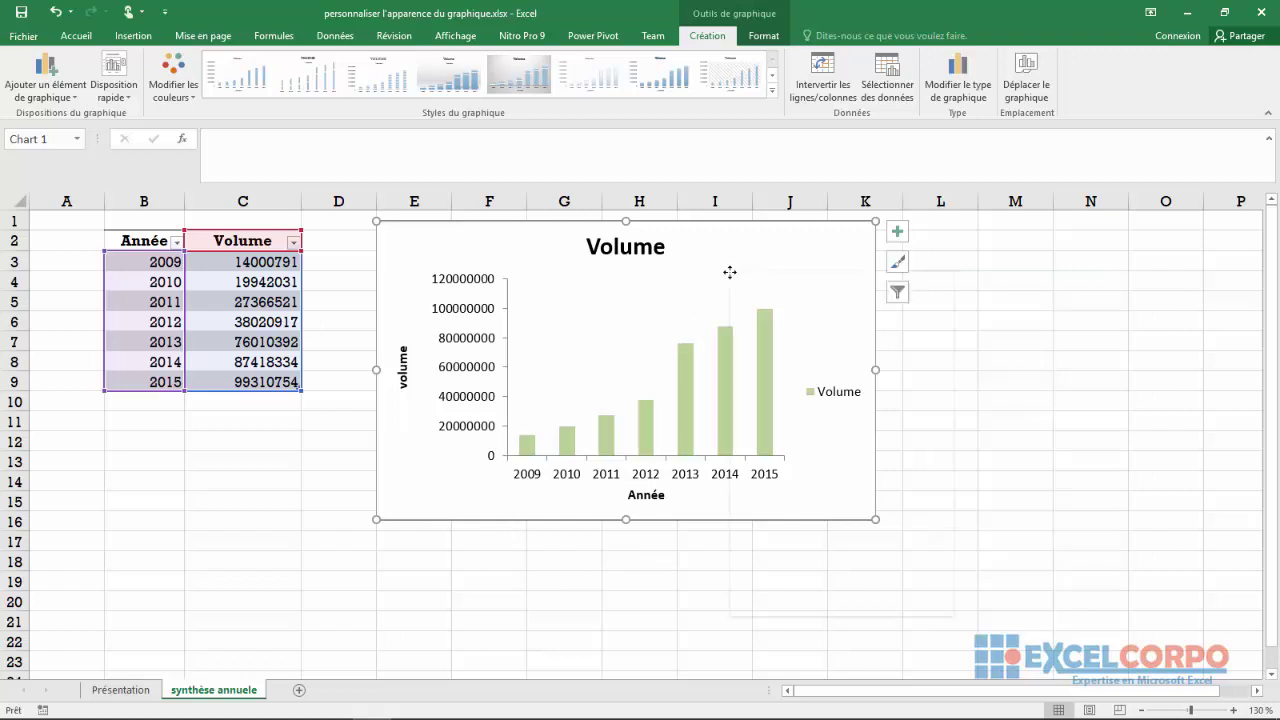
Save the yearly Volume chart as the chart template ModèleGraphique1.crtx.
right_click(730, 272)
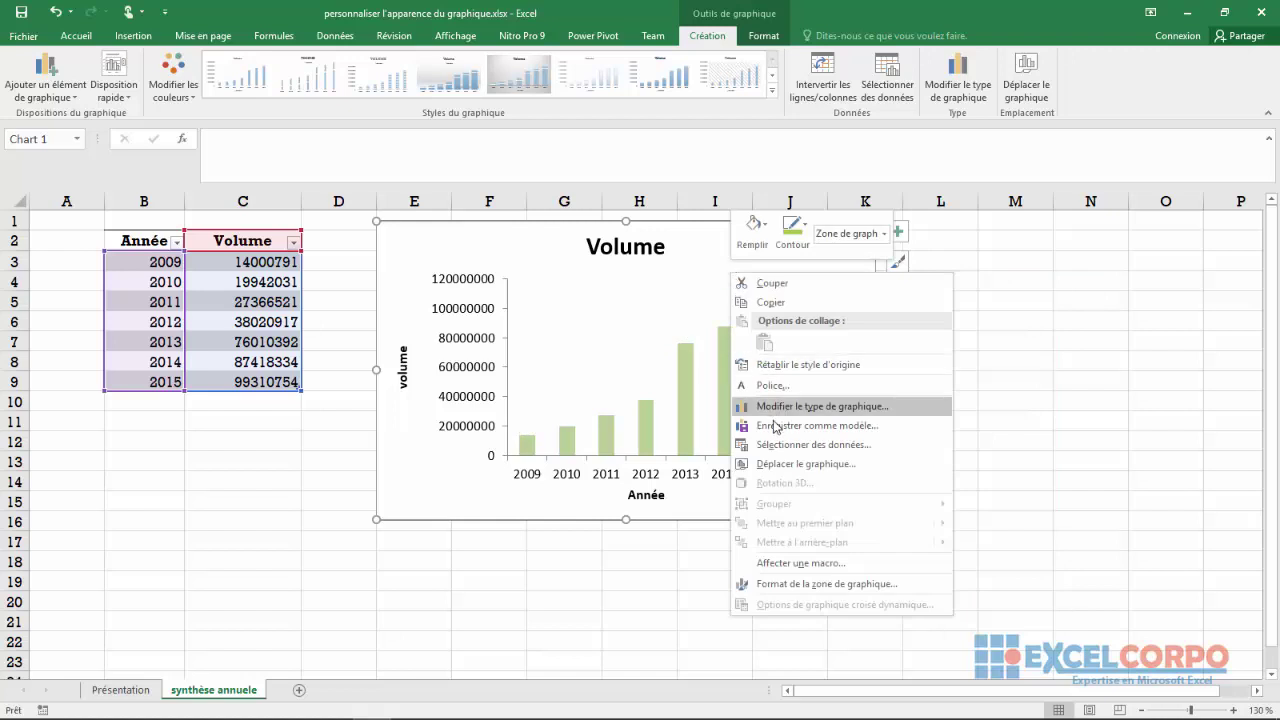
key(Escape)
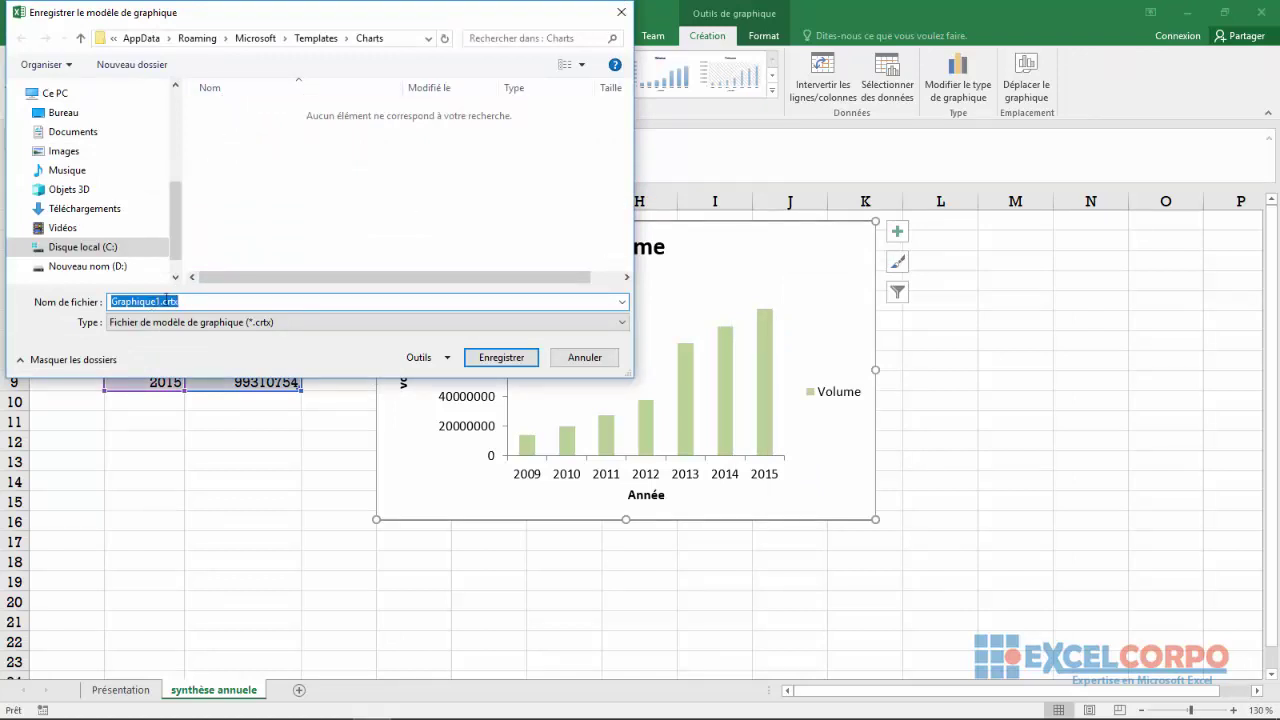
drag(162, 301, 116, 301)
click(114, 301)
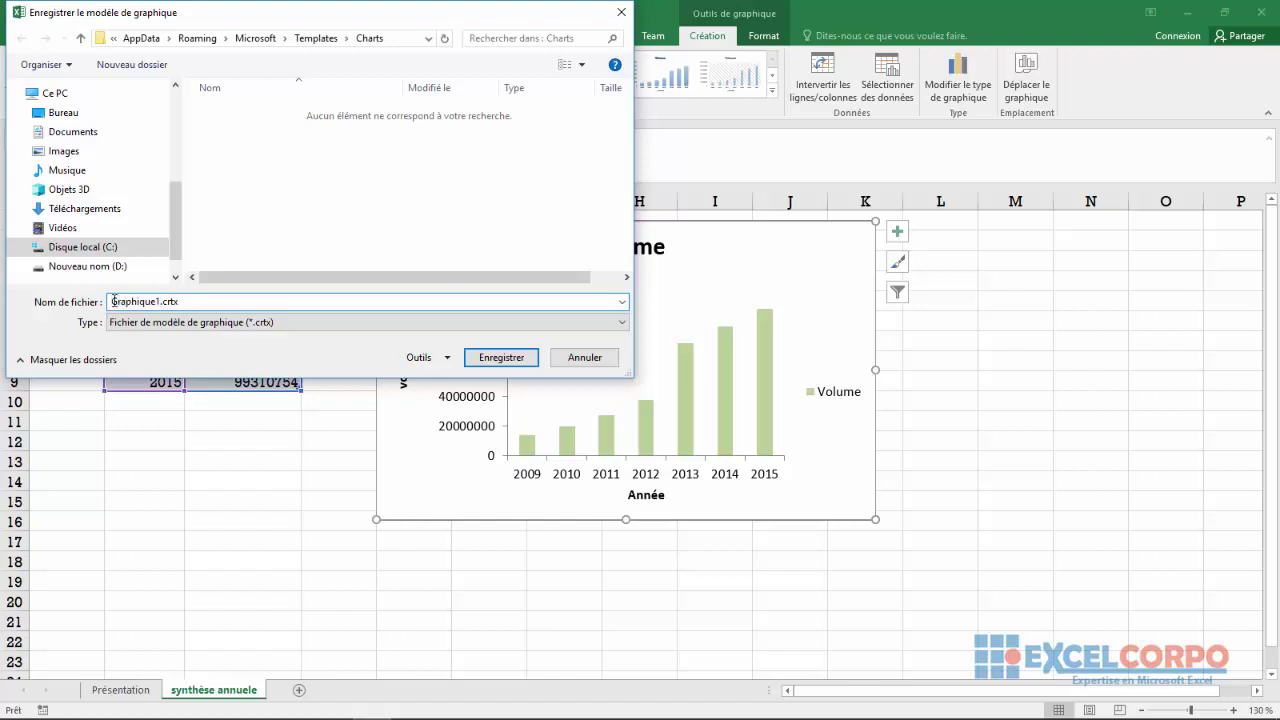
text(Modèl)
text(e)
text(le)
click(488, 358)
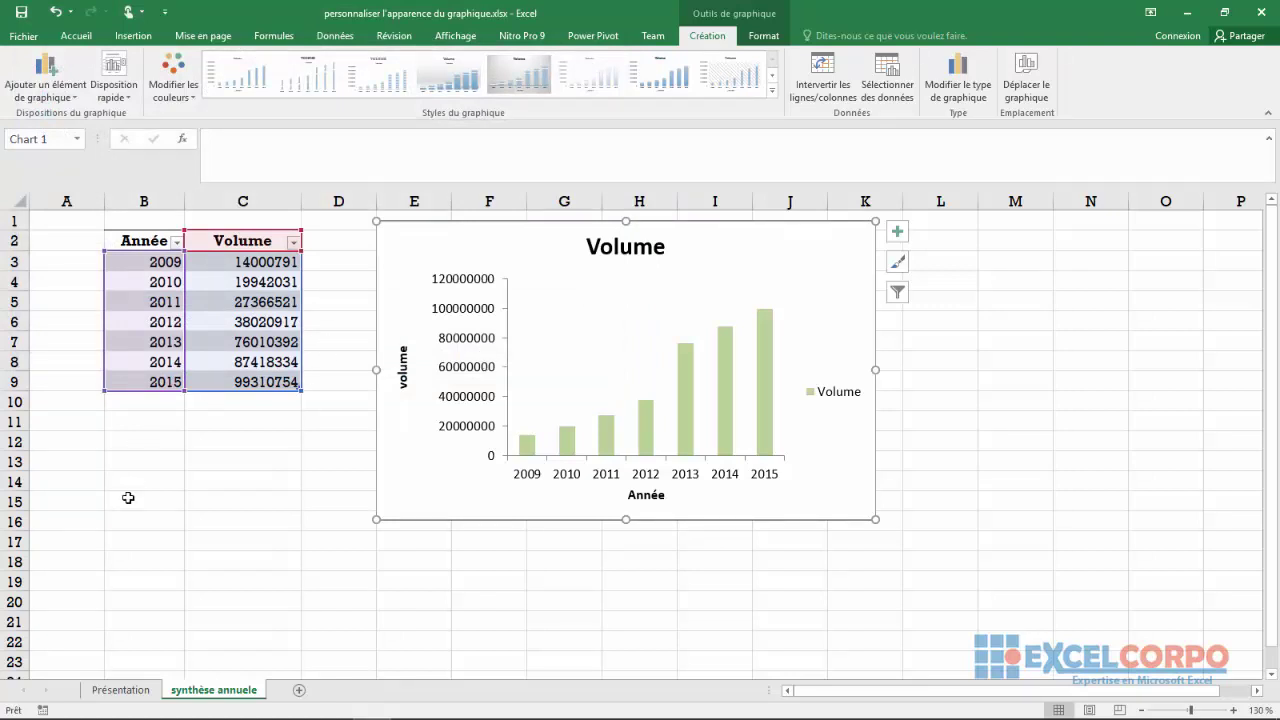
On the Présentation sheet, apply the ModèleGraphique1 template to the Volume chart.
click(134, 690)
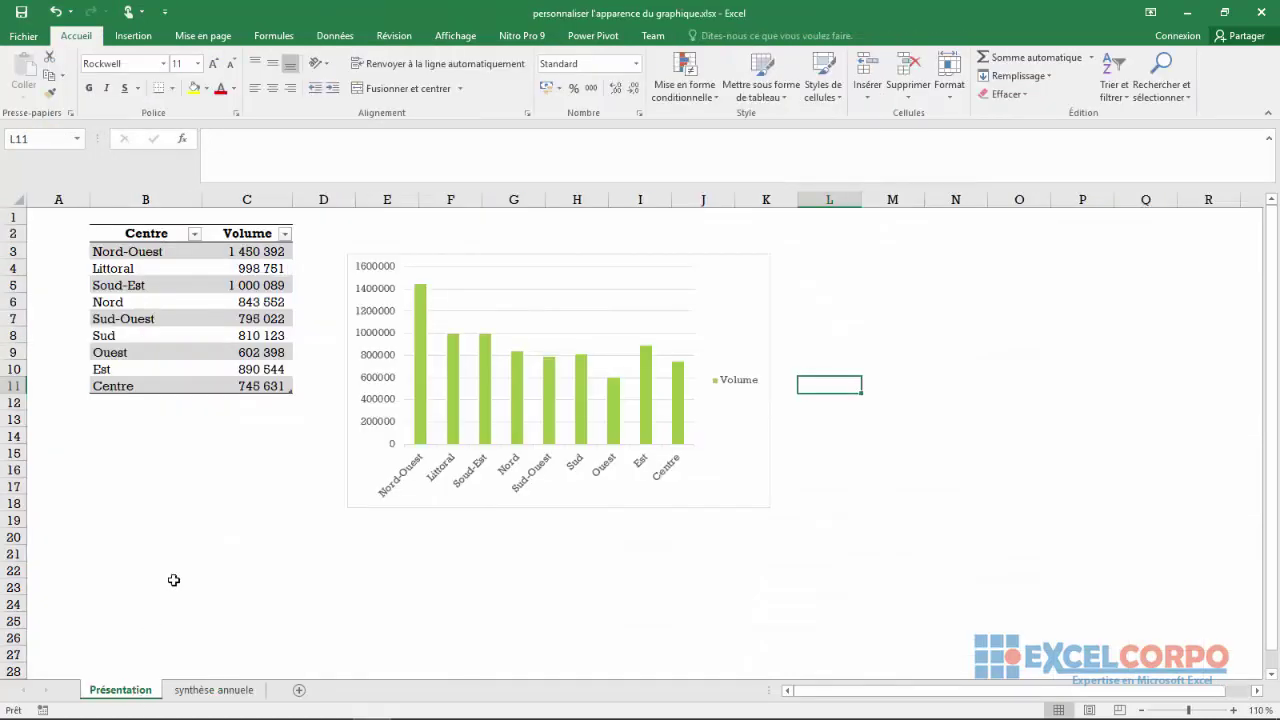
click(498, 301)
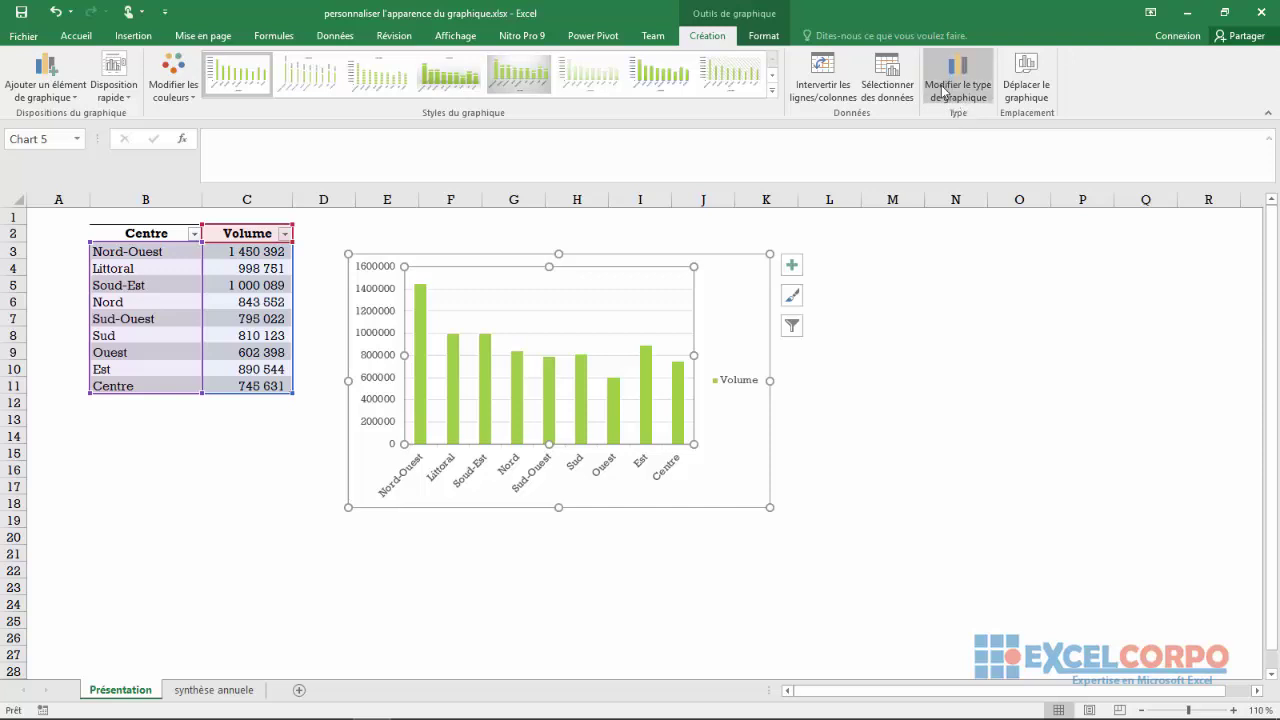
click(975, 95)
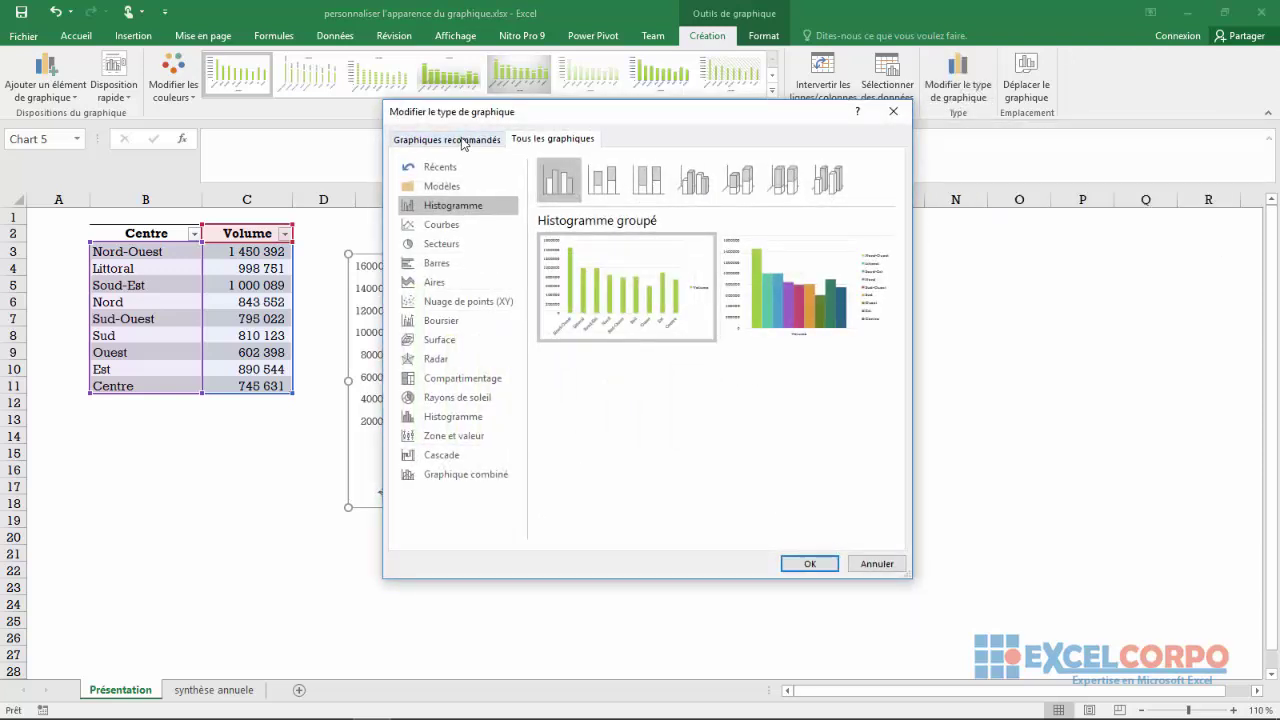
click(469, 189)
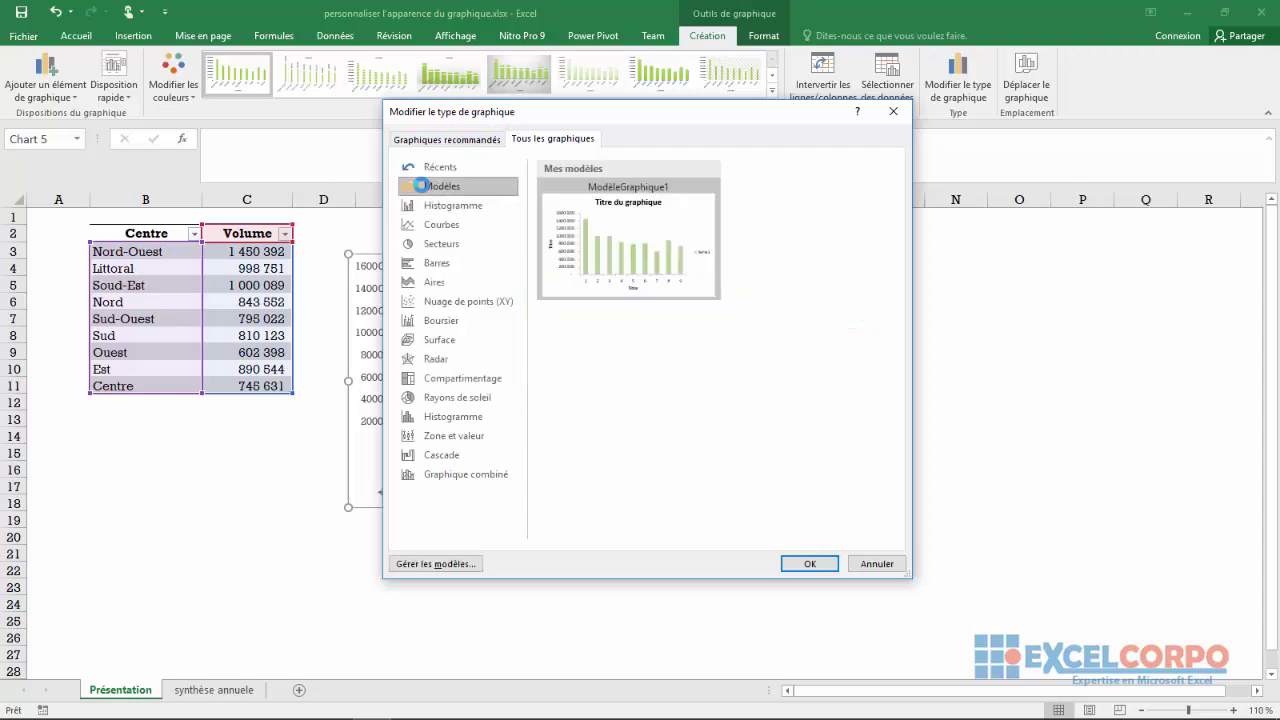
mouse_move(601, 209)
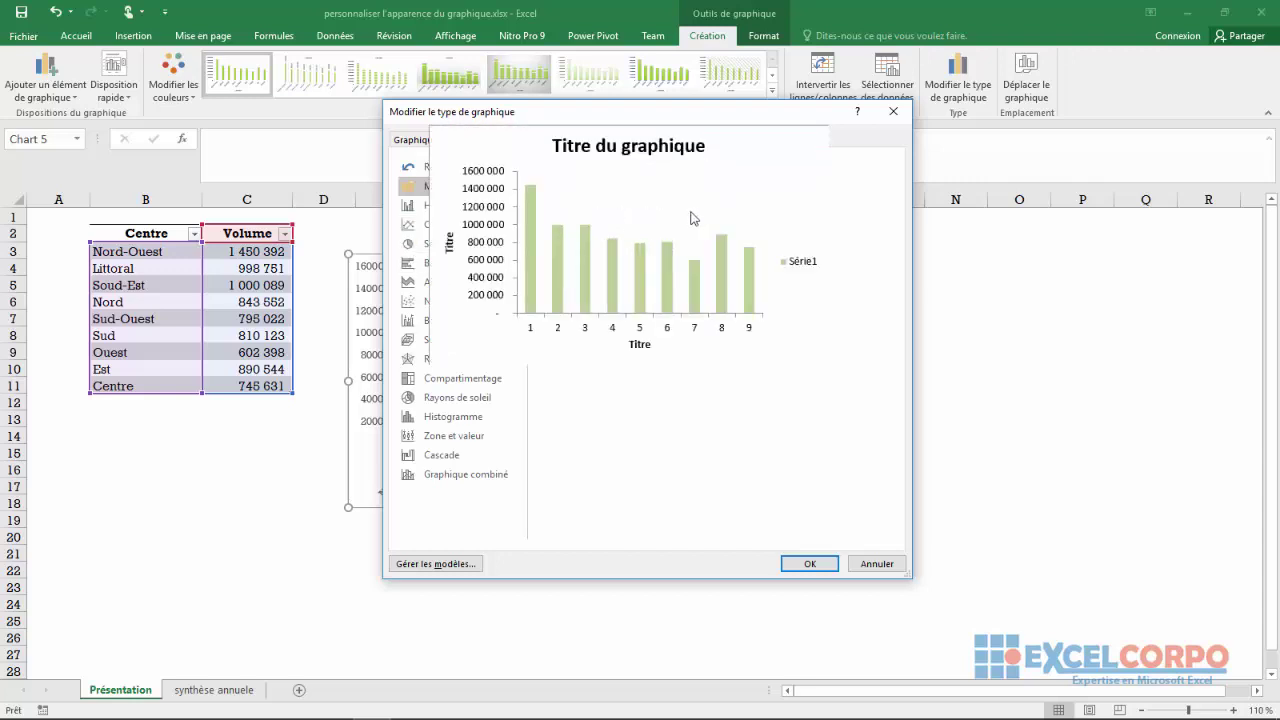
mouse_move(555, 257)
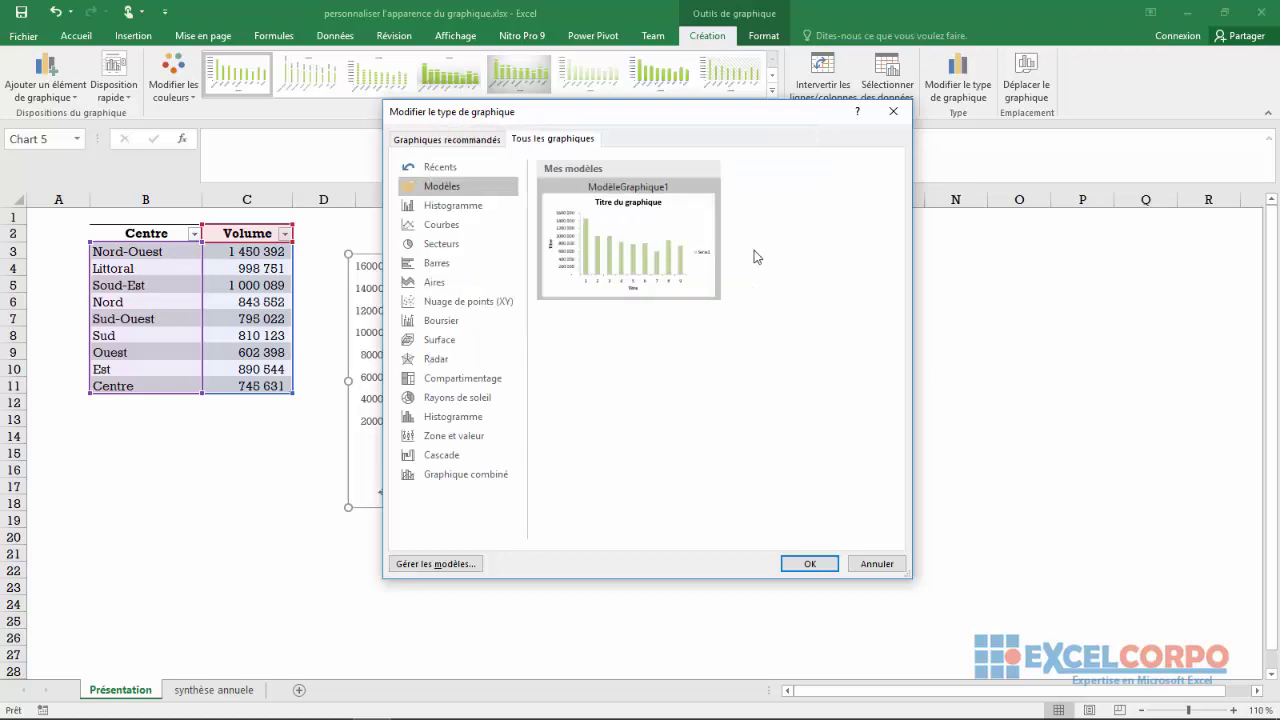
mouse_move(691, 247)
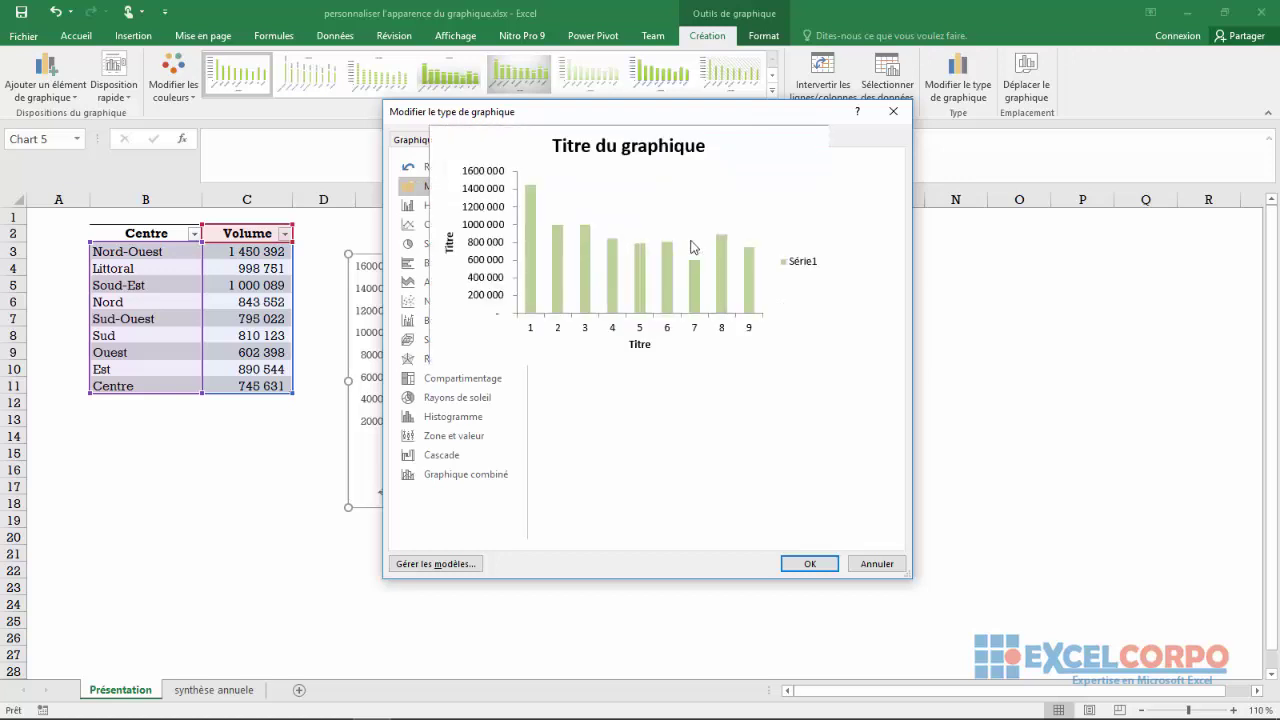
click(810, 563)
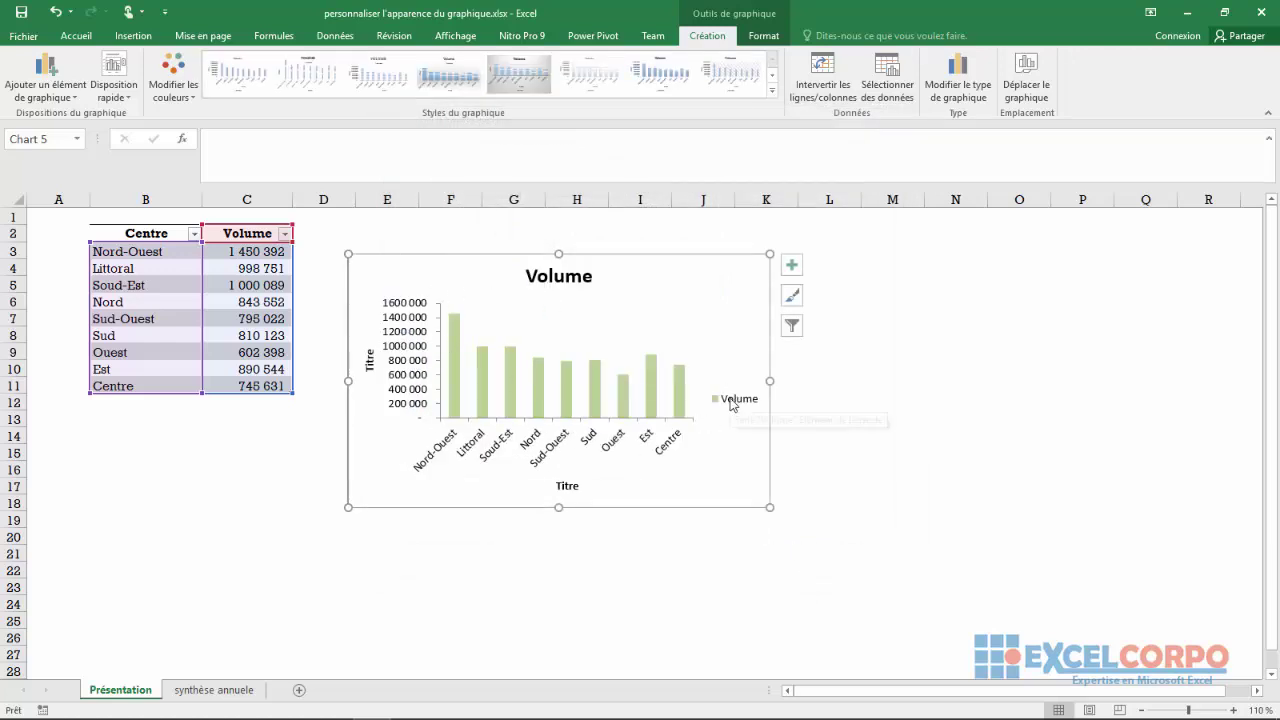
Reopen the Volume chart's chart type options, close them unchanged, and reselect the chart.
right_click(658, 292)
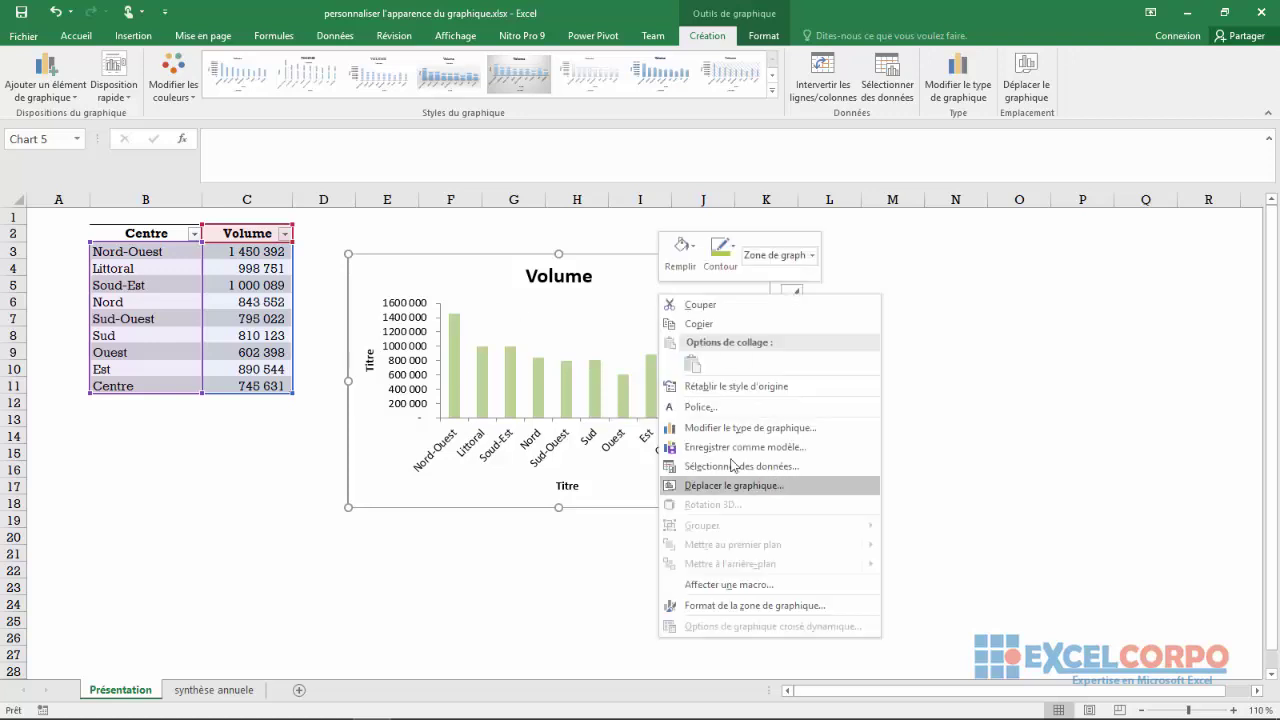
click(682, 428)
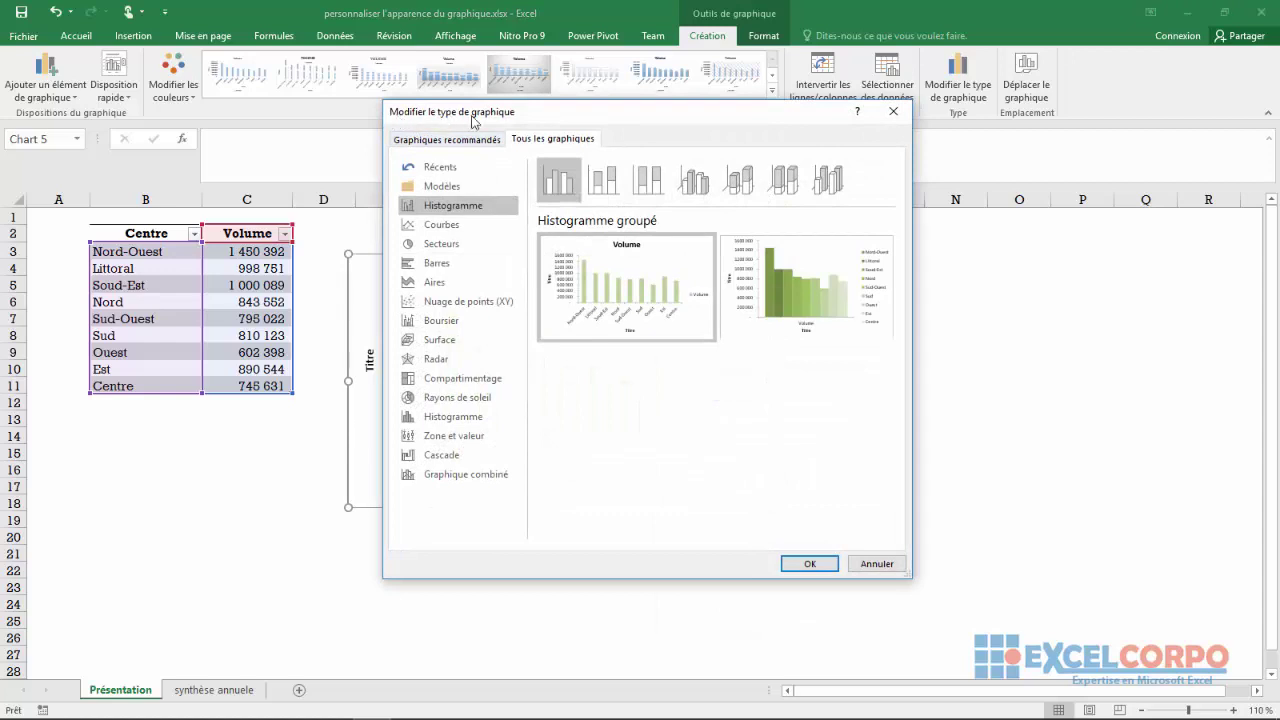
click(893, 111)
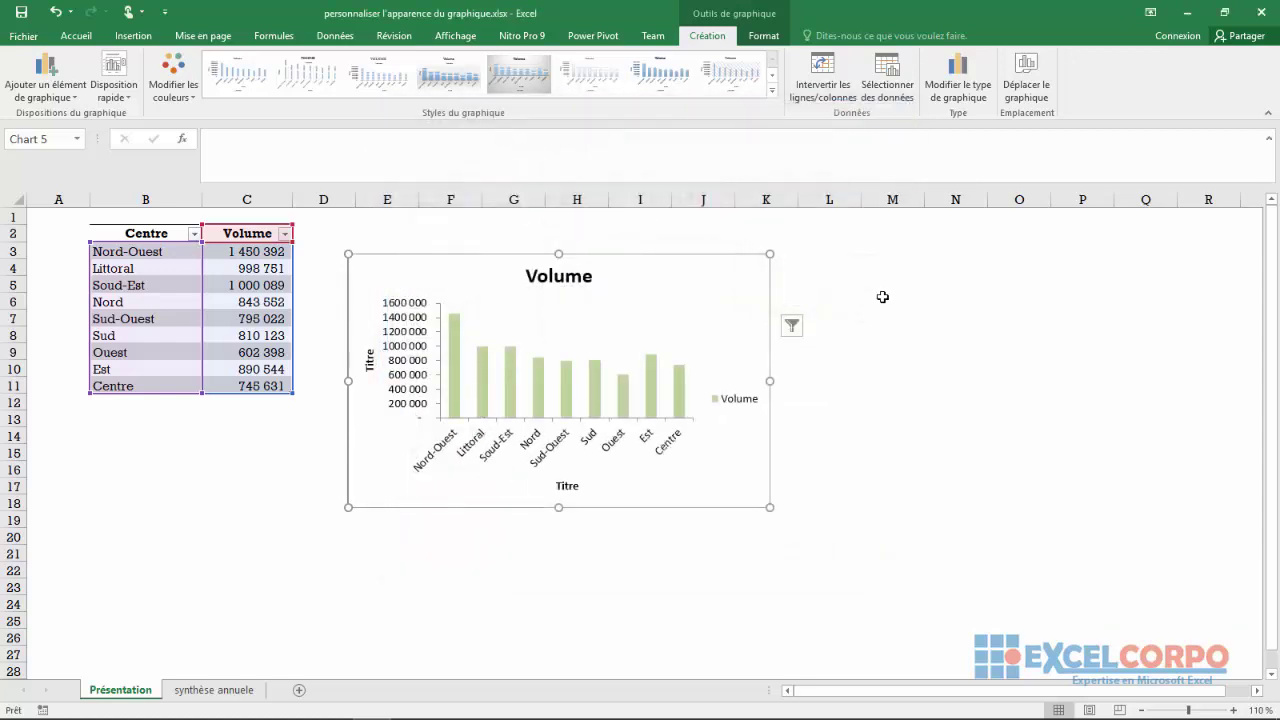
click(883, 297)
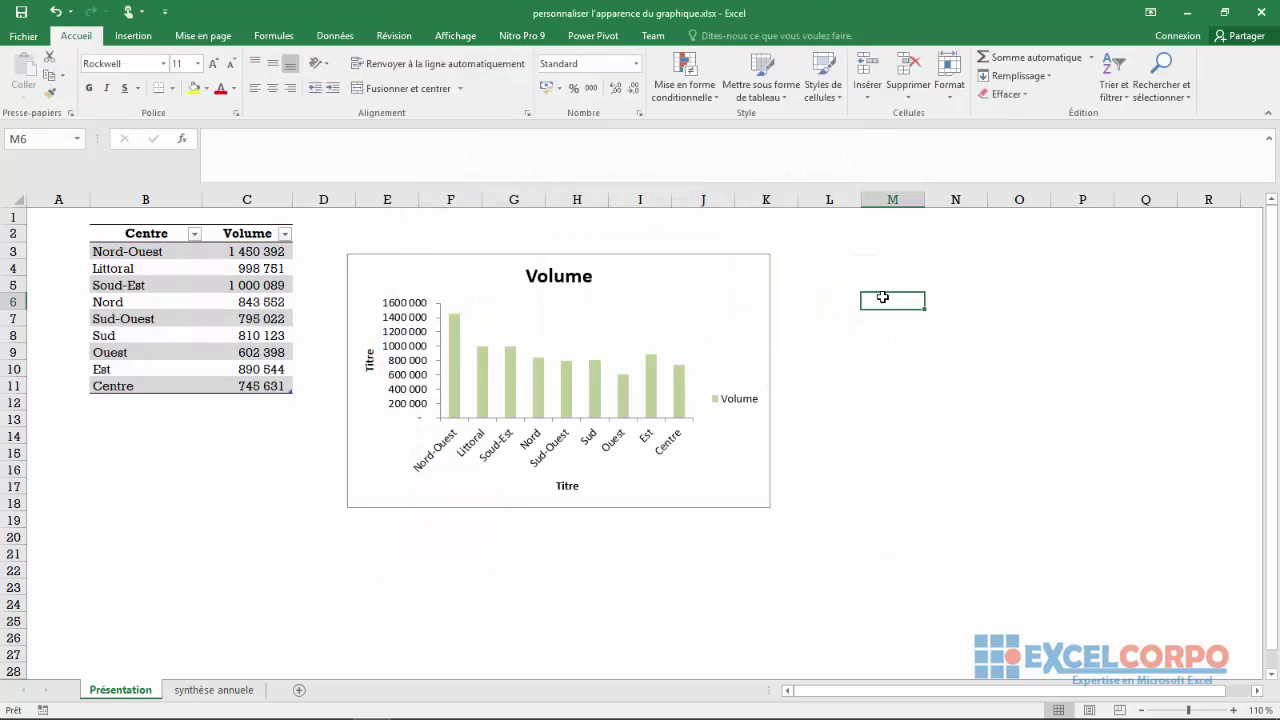
click(700, 256)
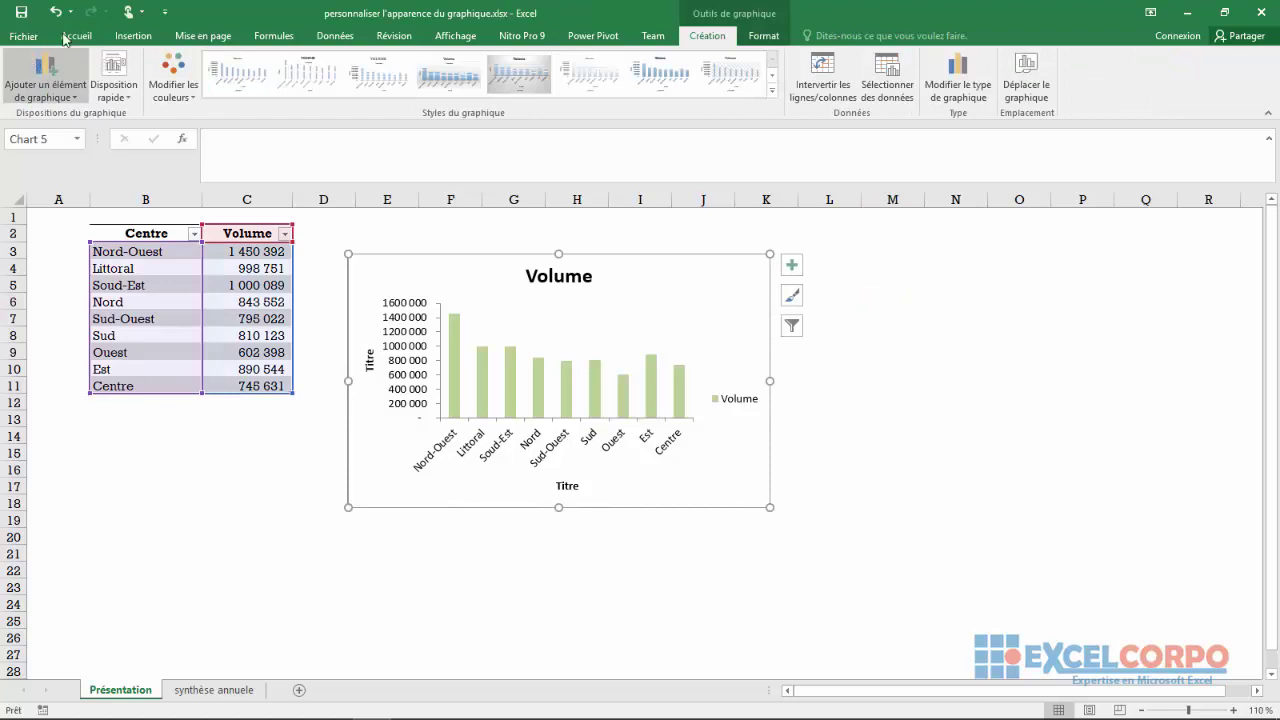
Apply the Ardoise theme to the workbook.
click(190, 40)
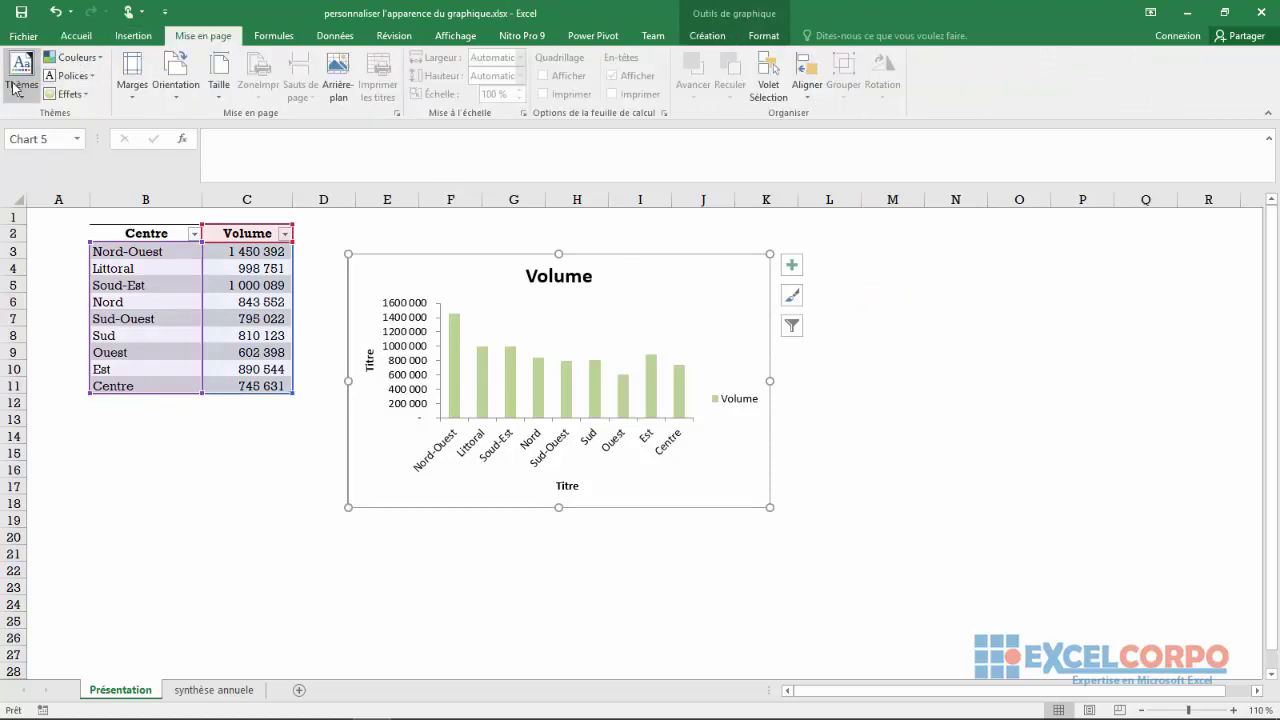
click(21, 80)
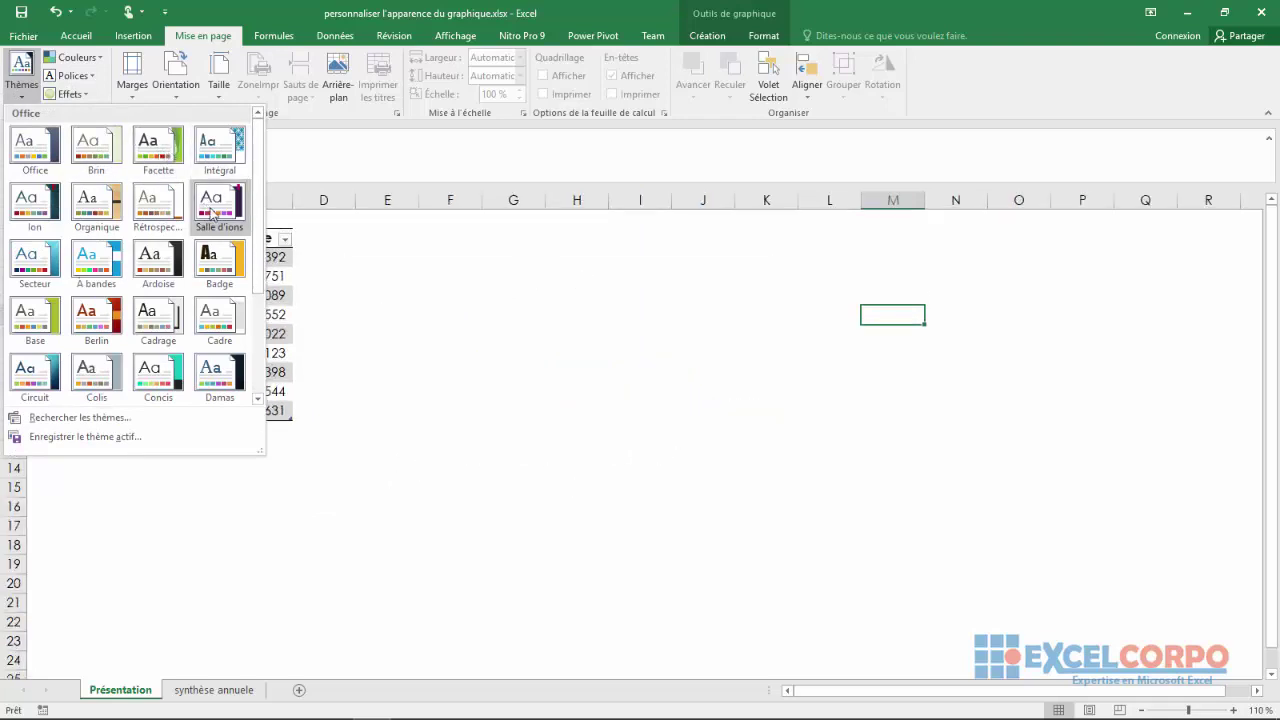
click(168, 264)
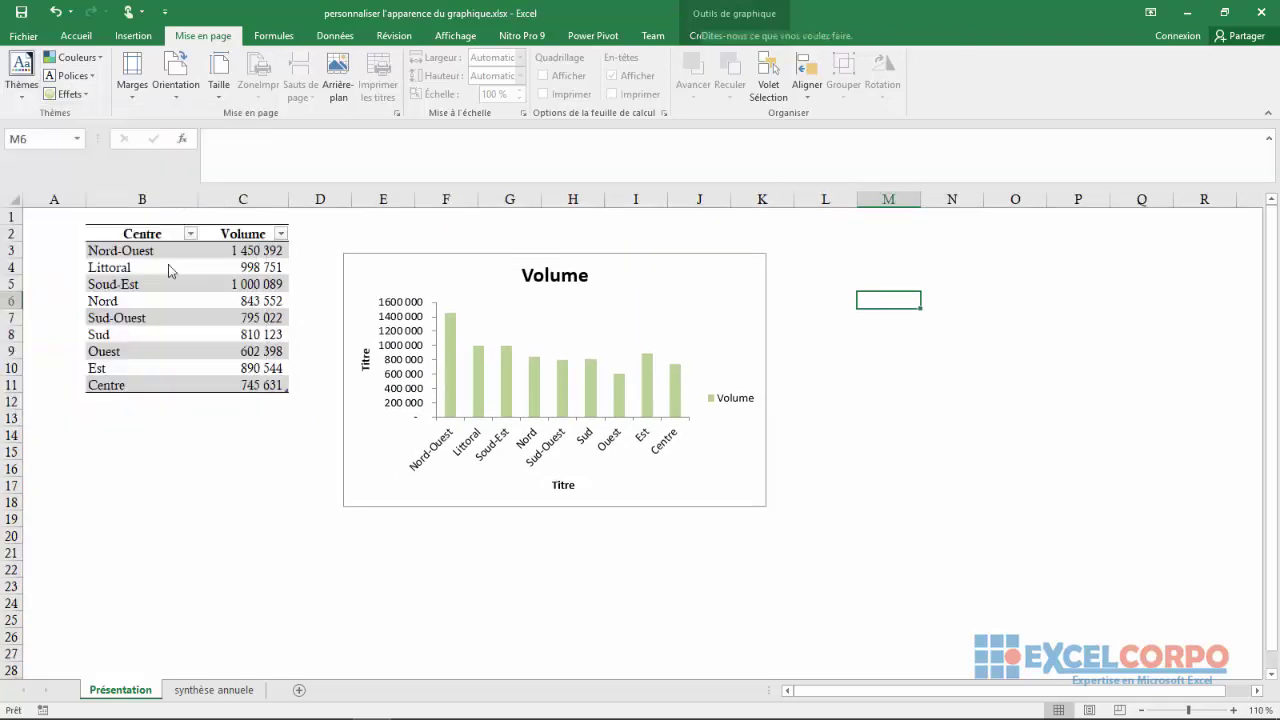
Try several Monochrome palettes on the Volume chart, settling on the pinkish-red one.
right_click(647, 332)
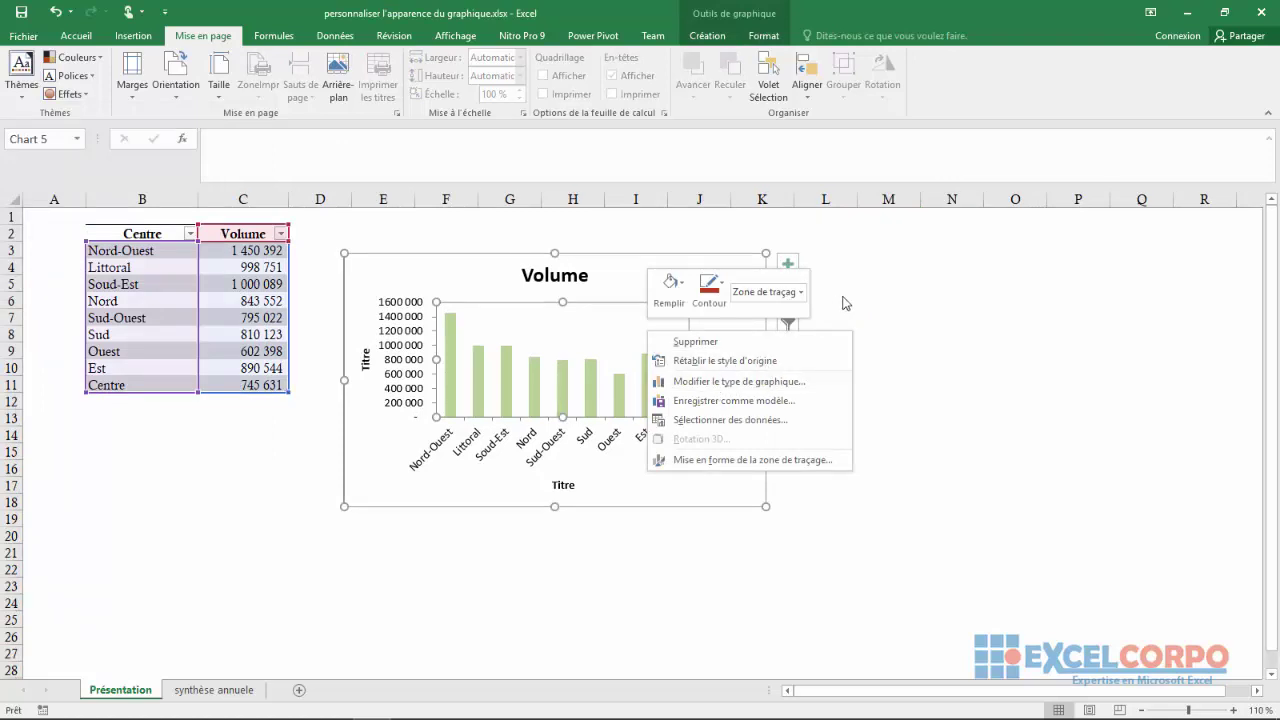
key(Escape)
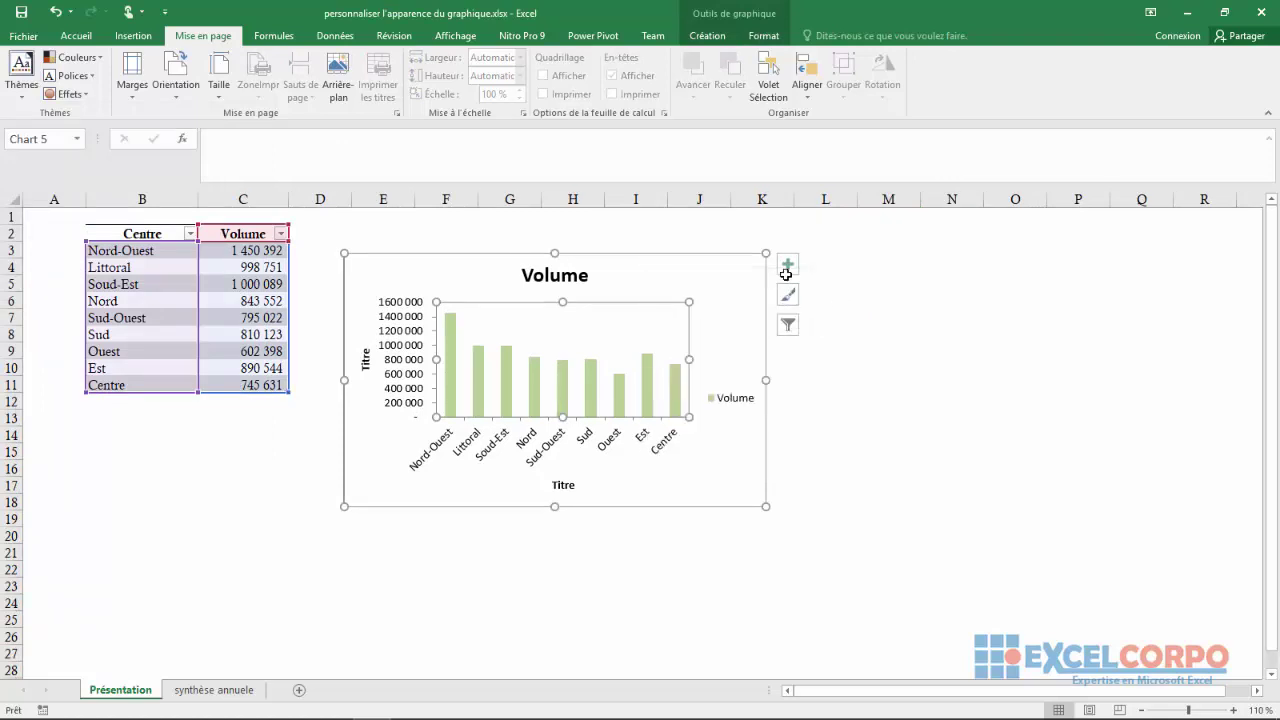
click(788, 294)
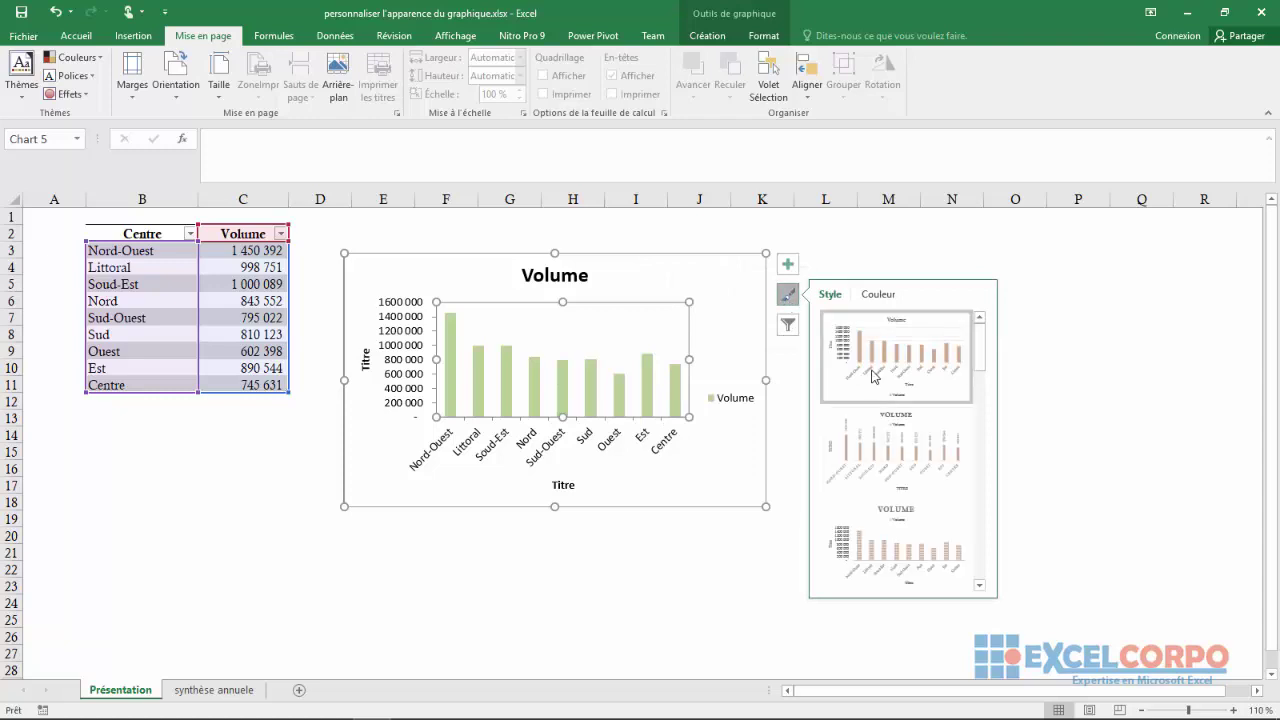
click(878, 294)
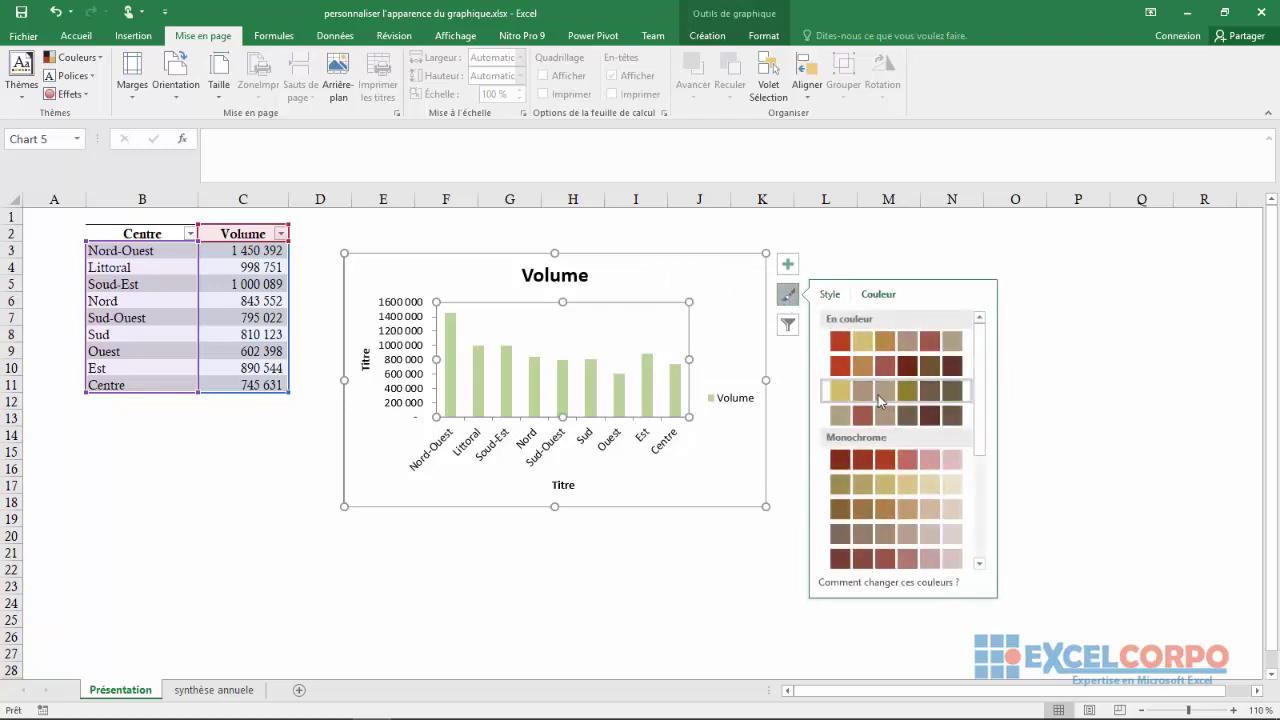
click(890, 474)
click(885, 461)
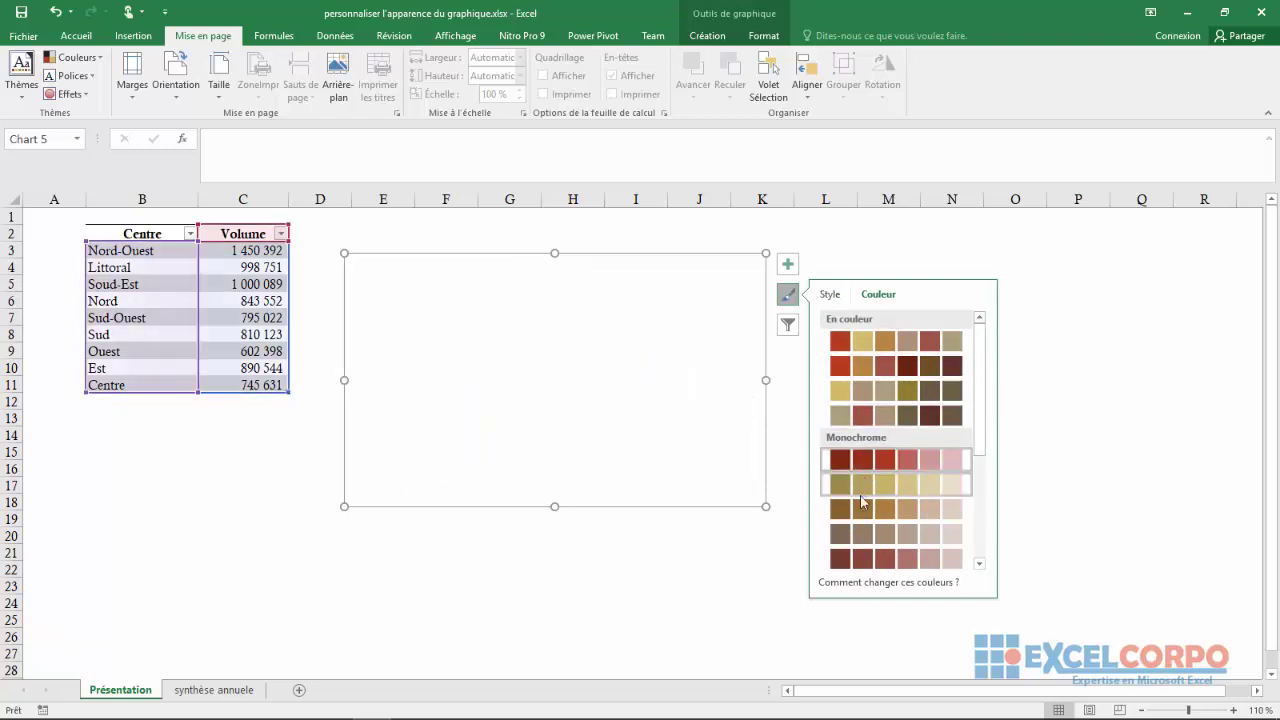
click(860, 495)
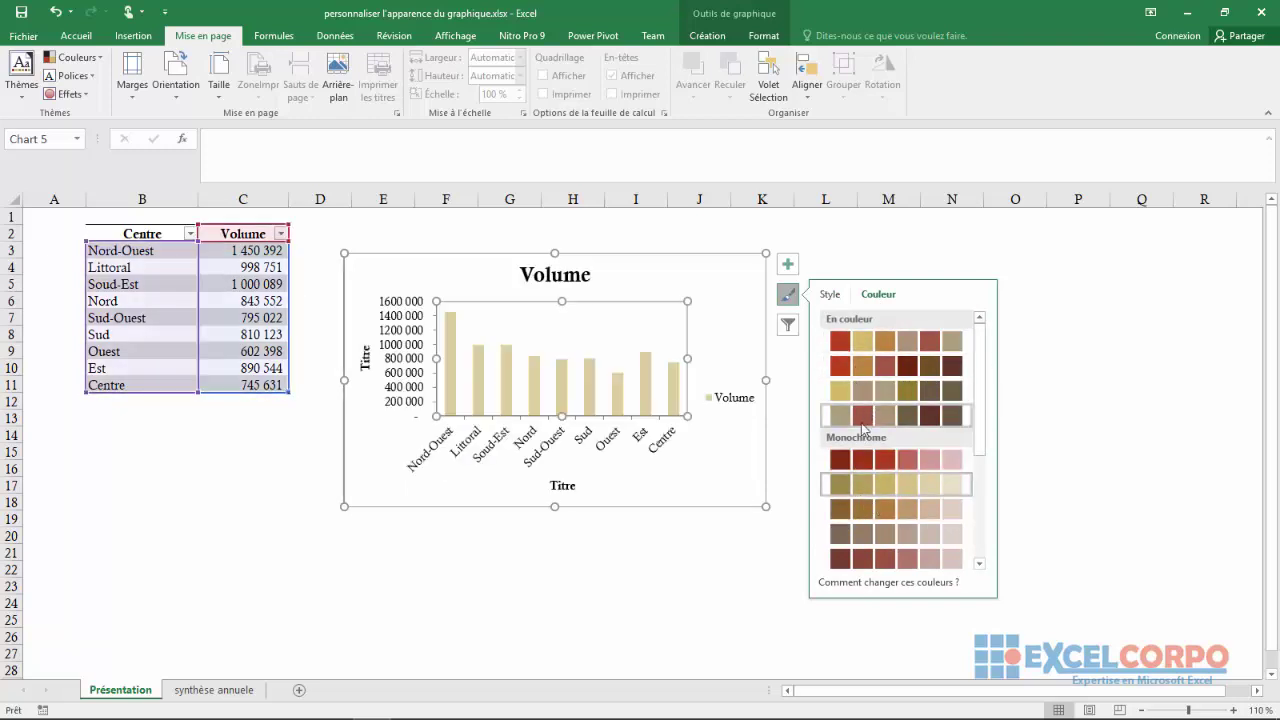
click(850, 458)
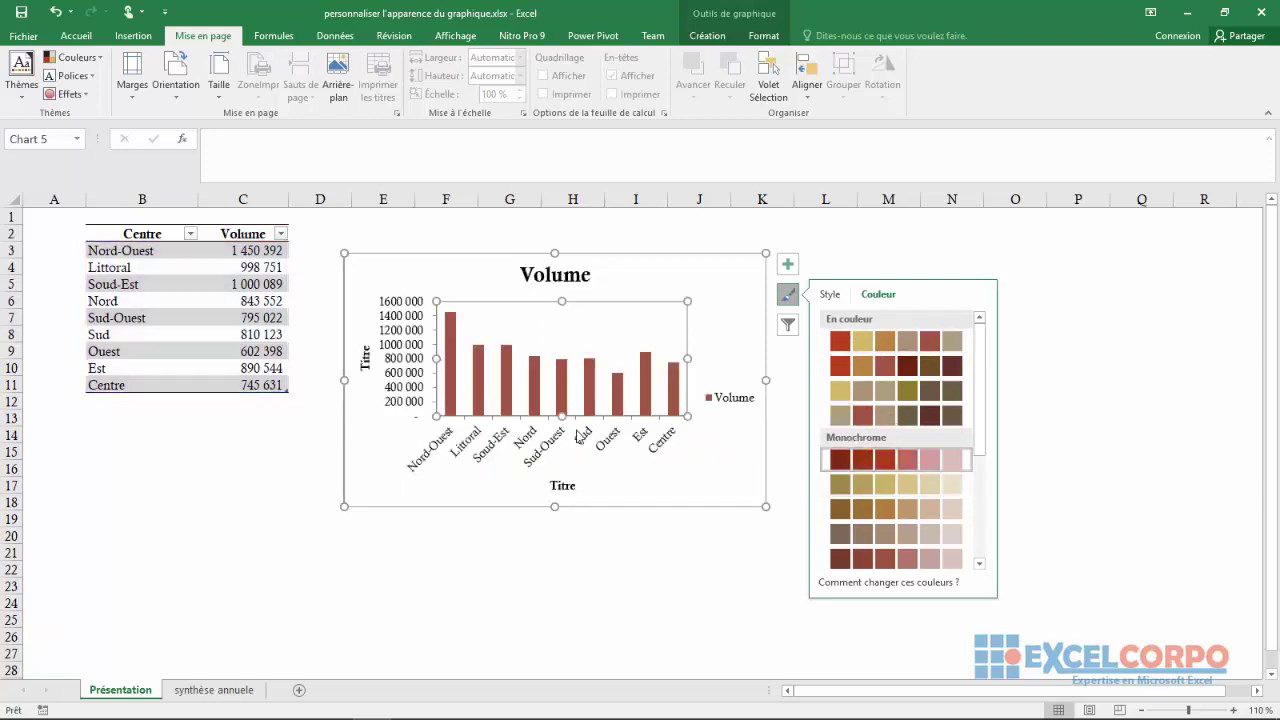
click(560, 534)
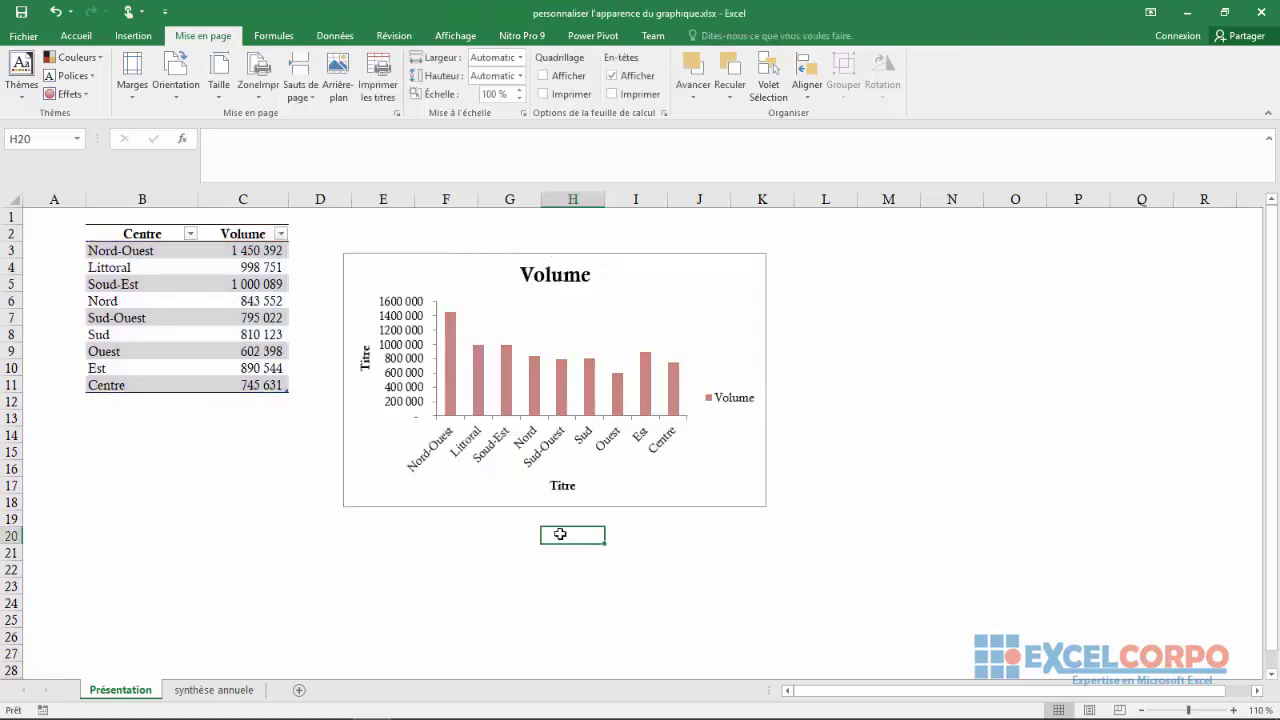
Apply the Secteur theme and browse the Volume chart's colour palettes.
click(24, 96)
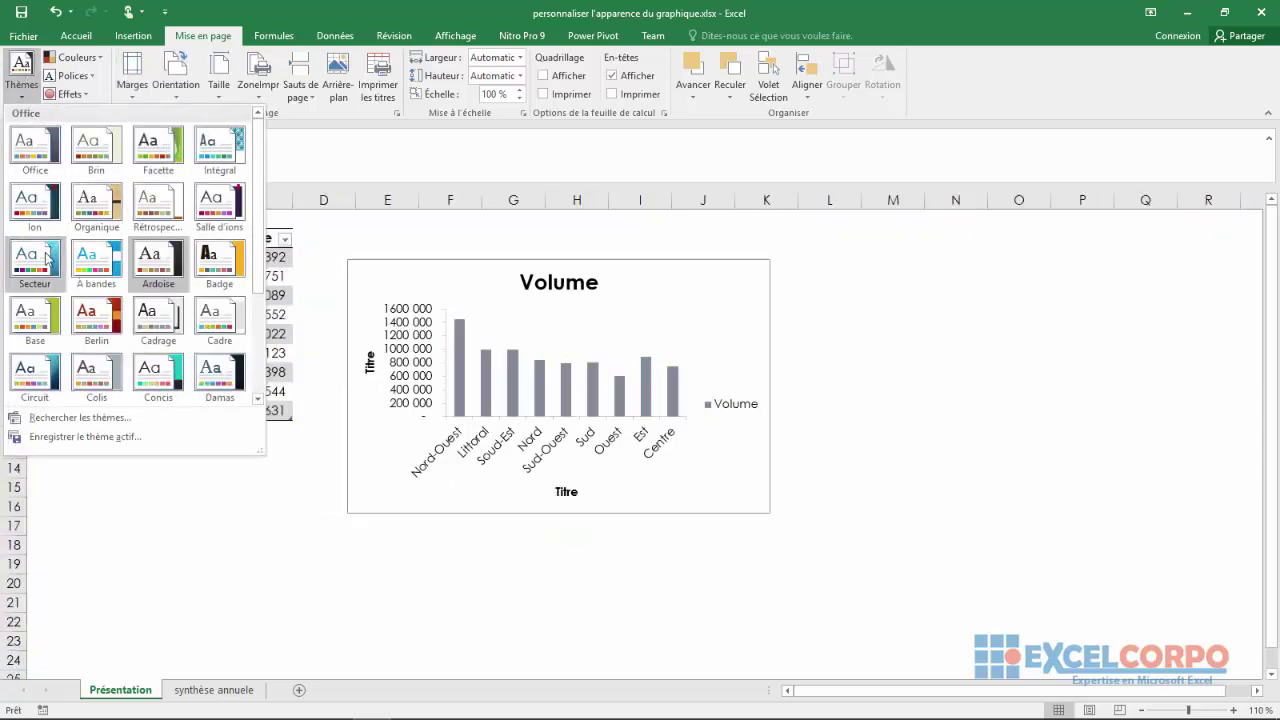
click(36, 262)
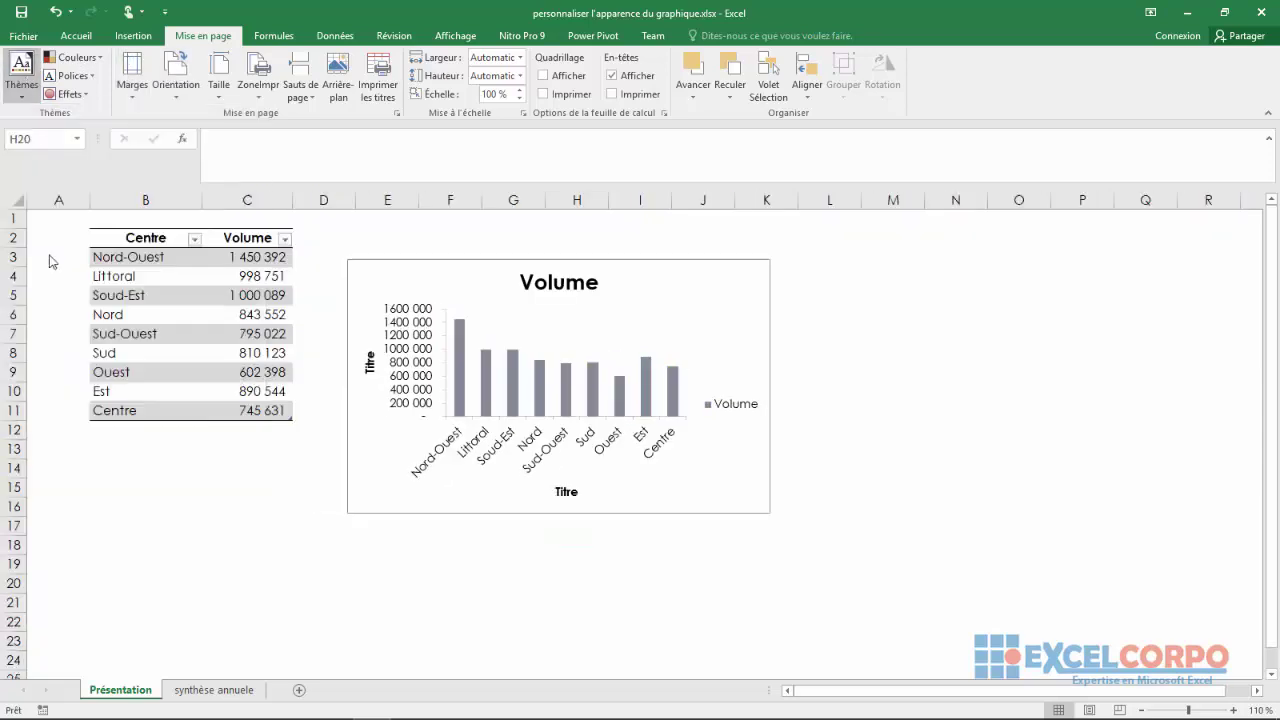
click(738, 300)
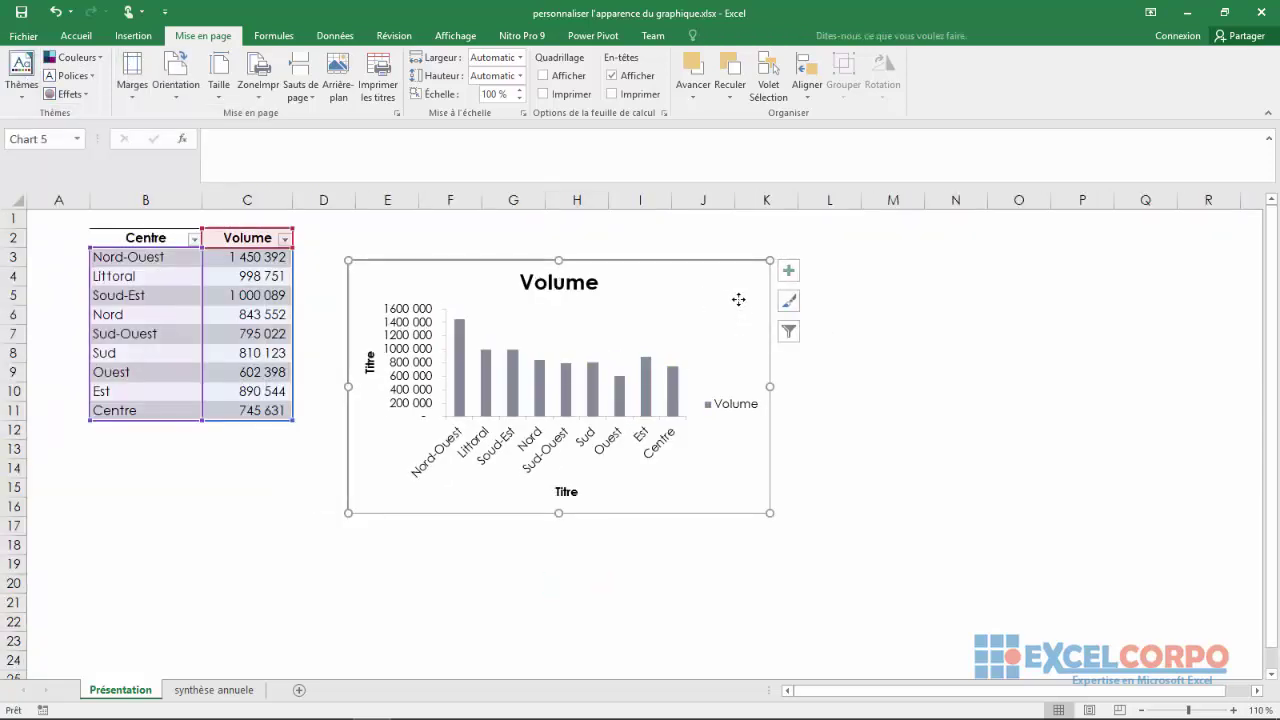
click(792, 300)
click(879, 304)
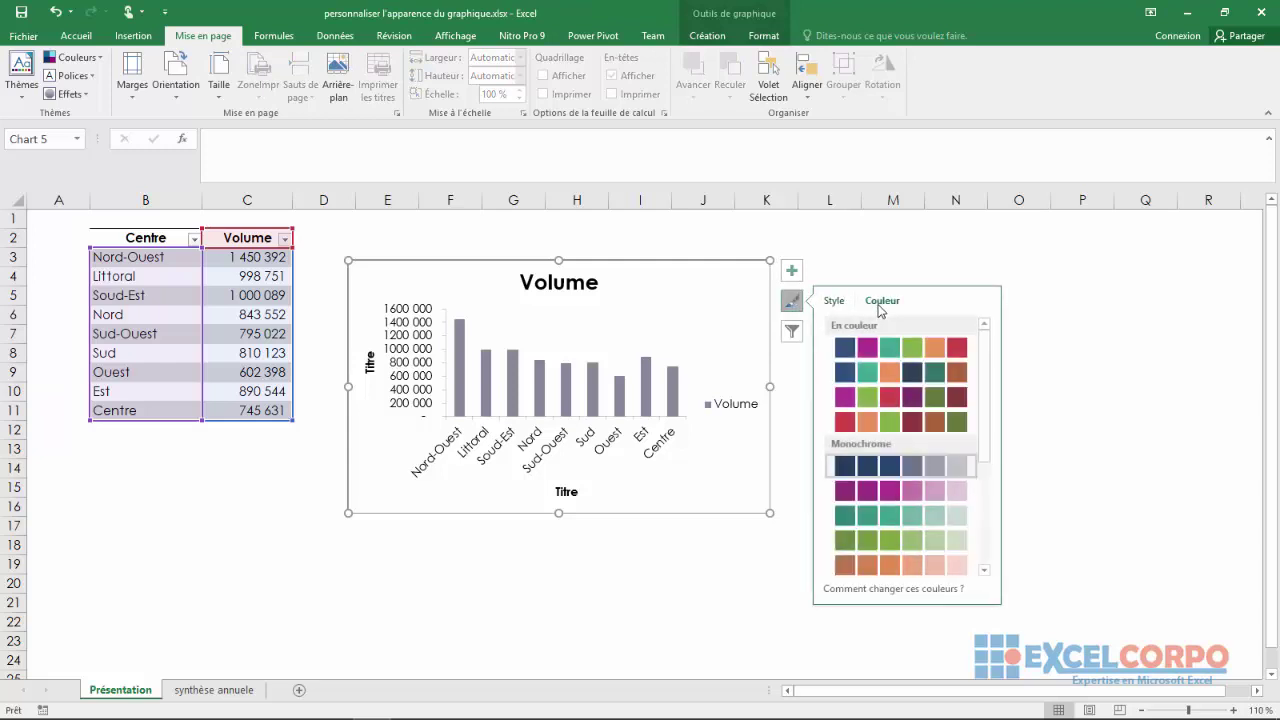
Switch to a serif-font theme and recolour the Volume bars pink with a colourful palette.
click(27, 100)
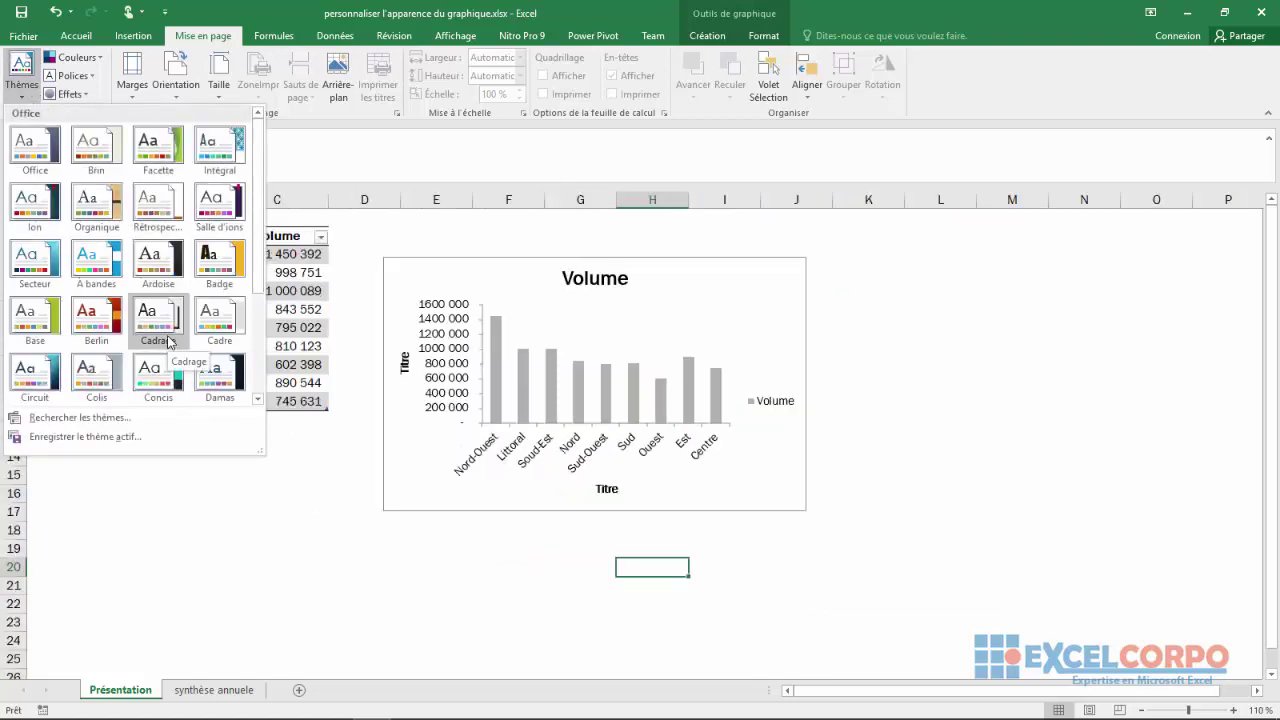
click(237, 385)
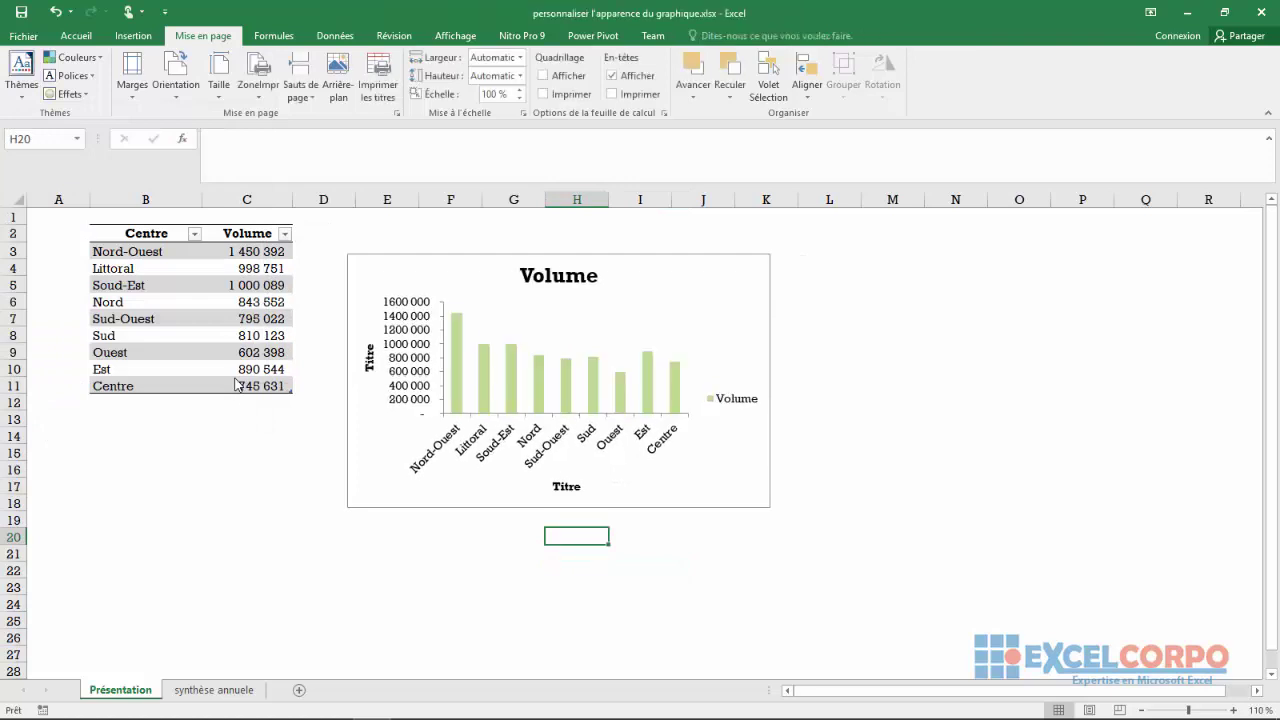
click(729, 319)
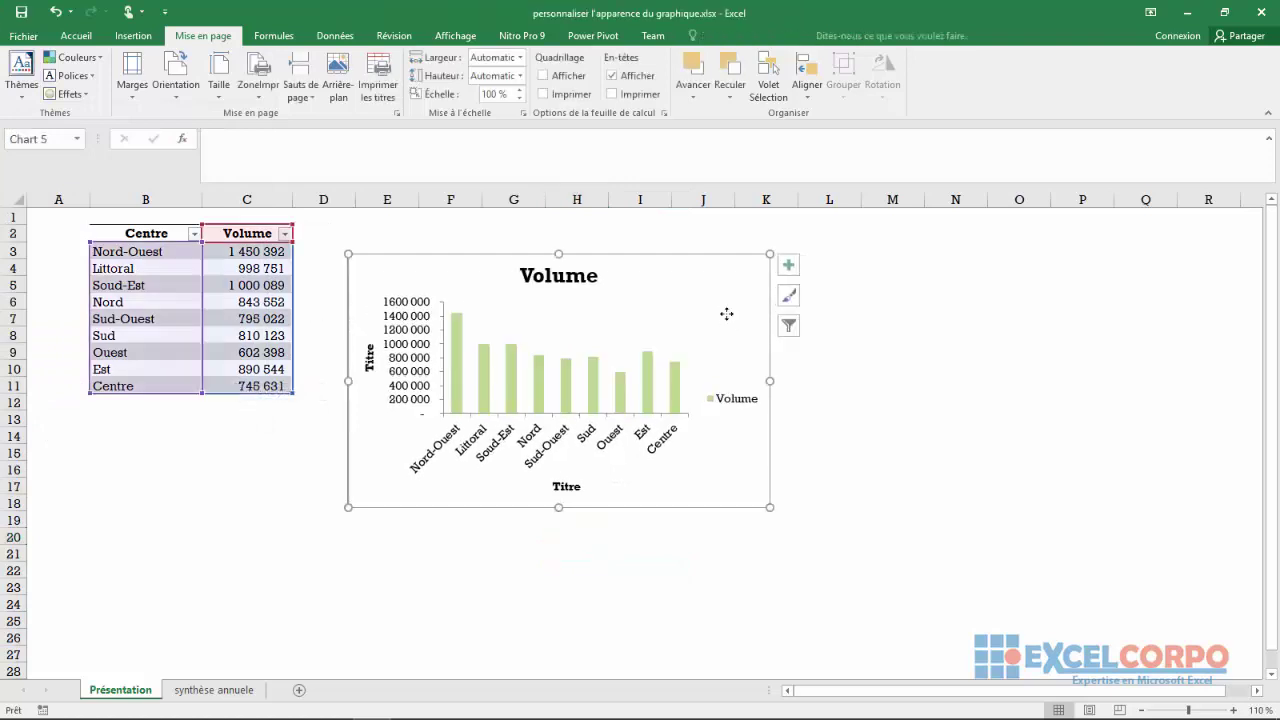
click(793, 297)
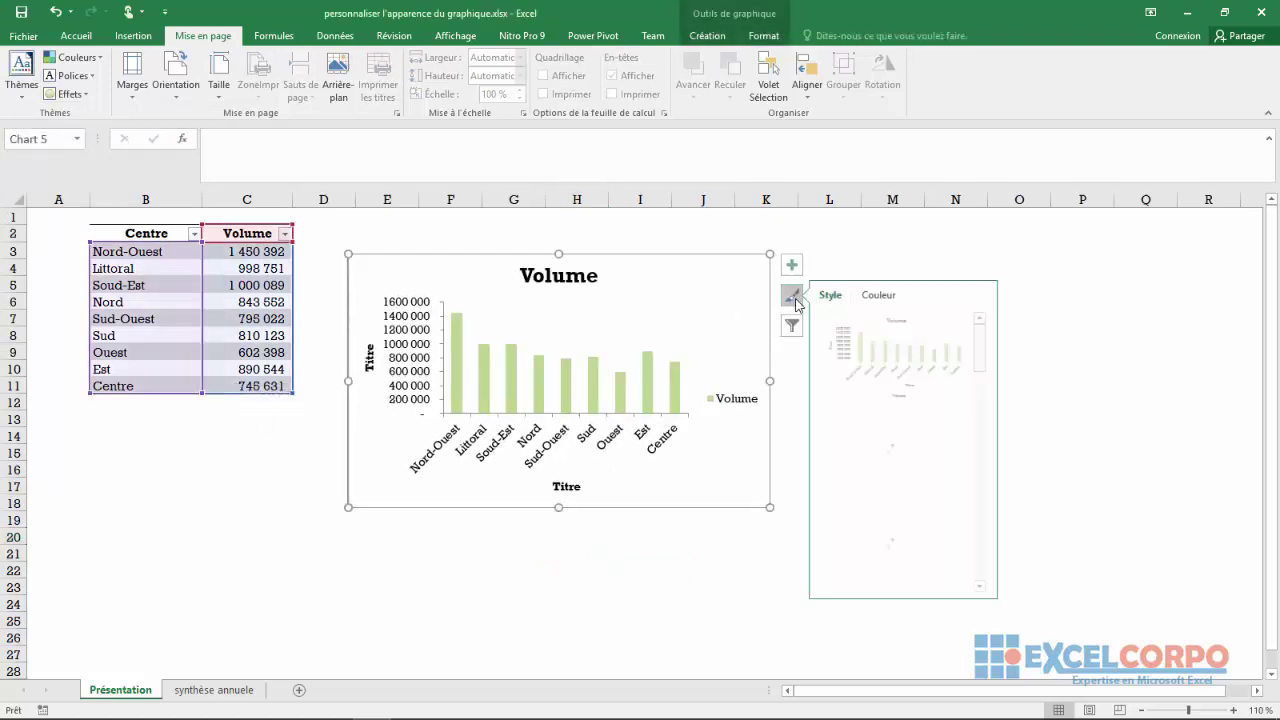
click(884, 297)
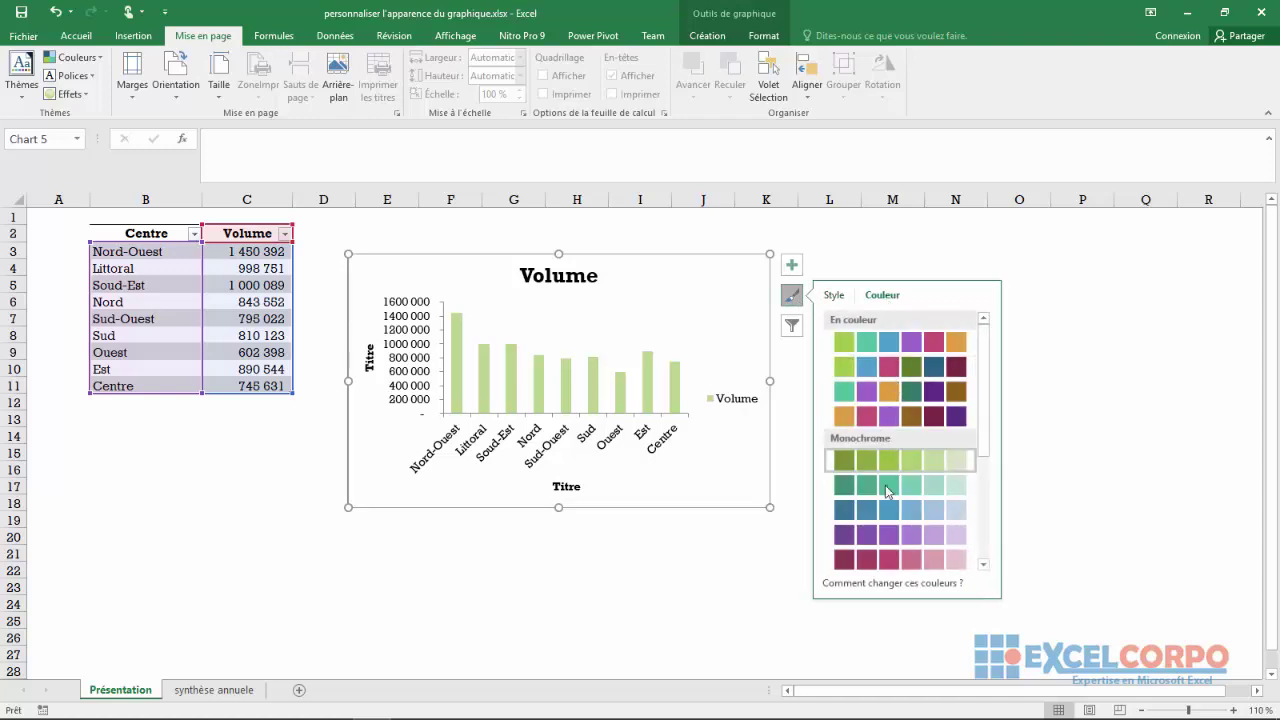
click(890, 413)
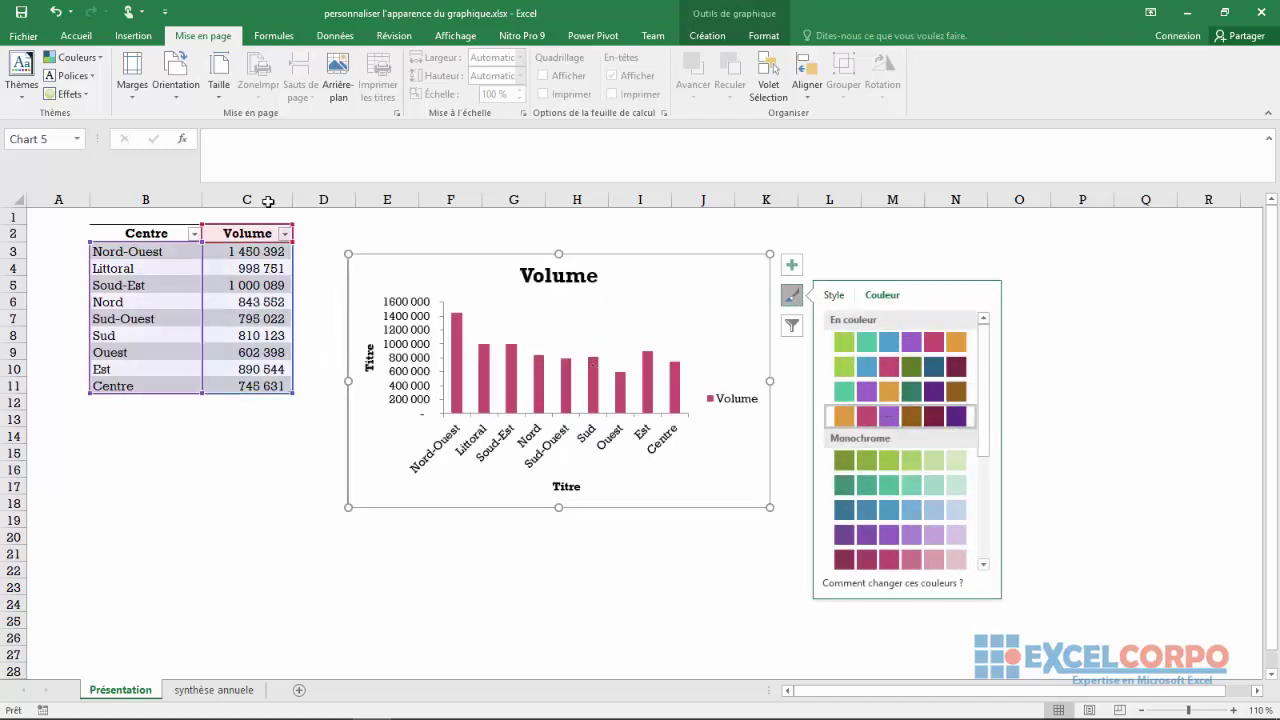
click(33, 88)
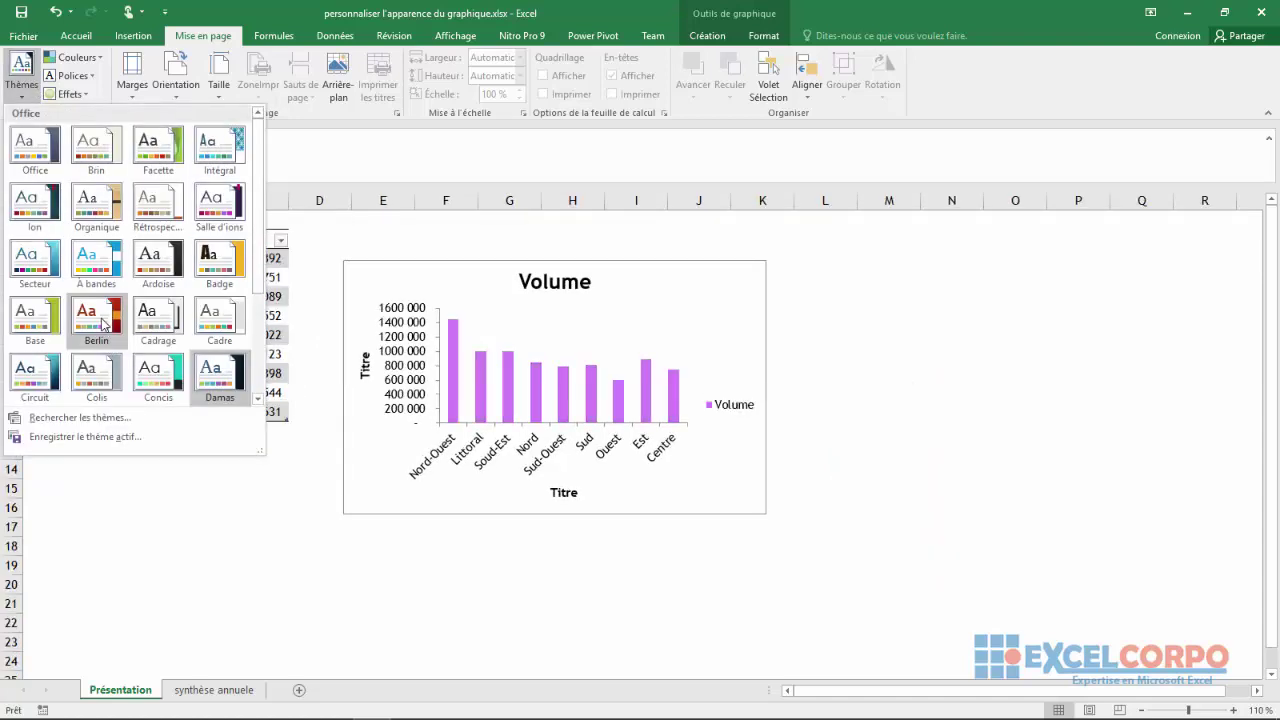
Apply the Berlin theme to the workbook.
click(102, 323)
right_click(651, 349)
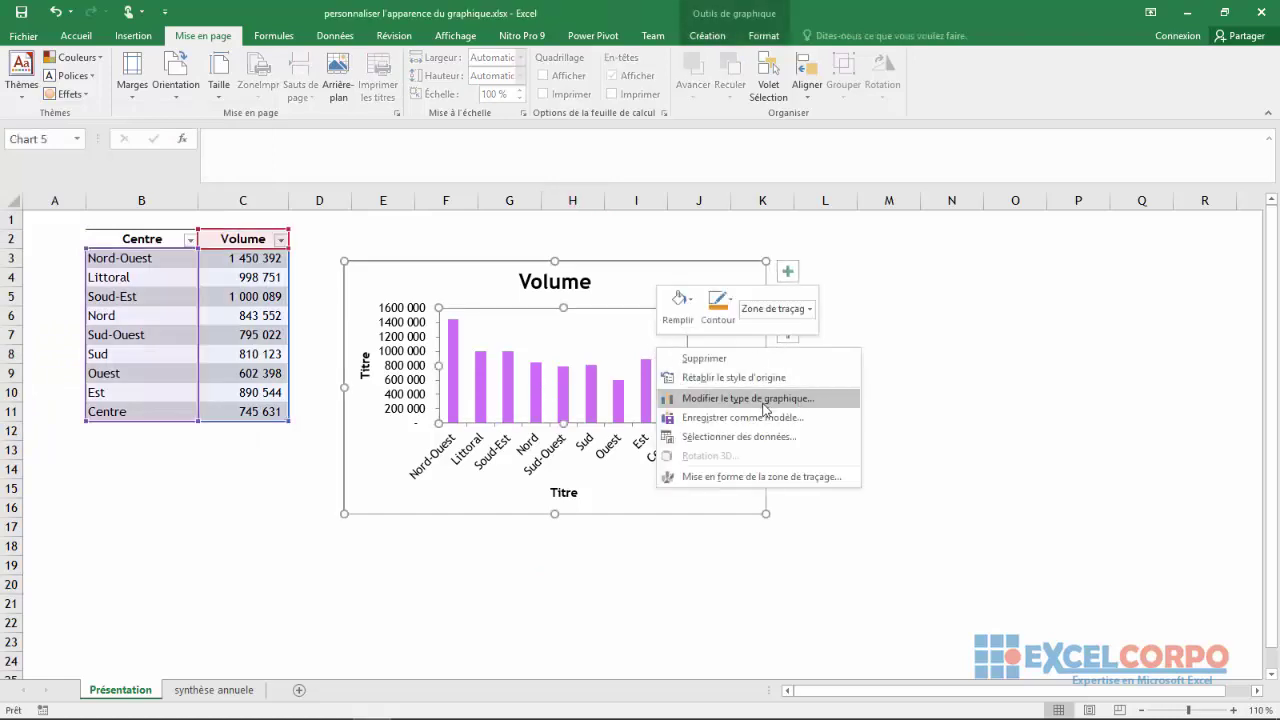
key(Escape)
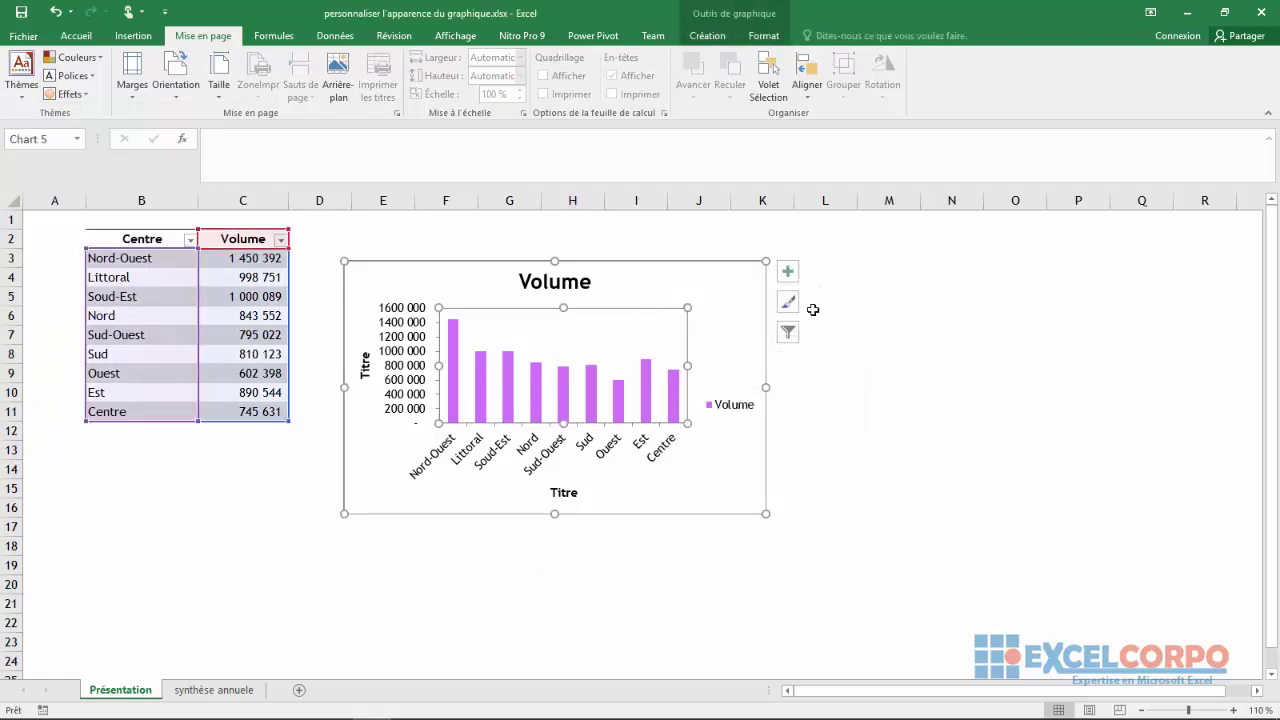
Recolour the Volume chart's bars teal-blue from the colourful palettes, after trying green.
click(788, 301)
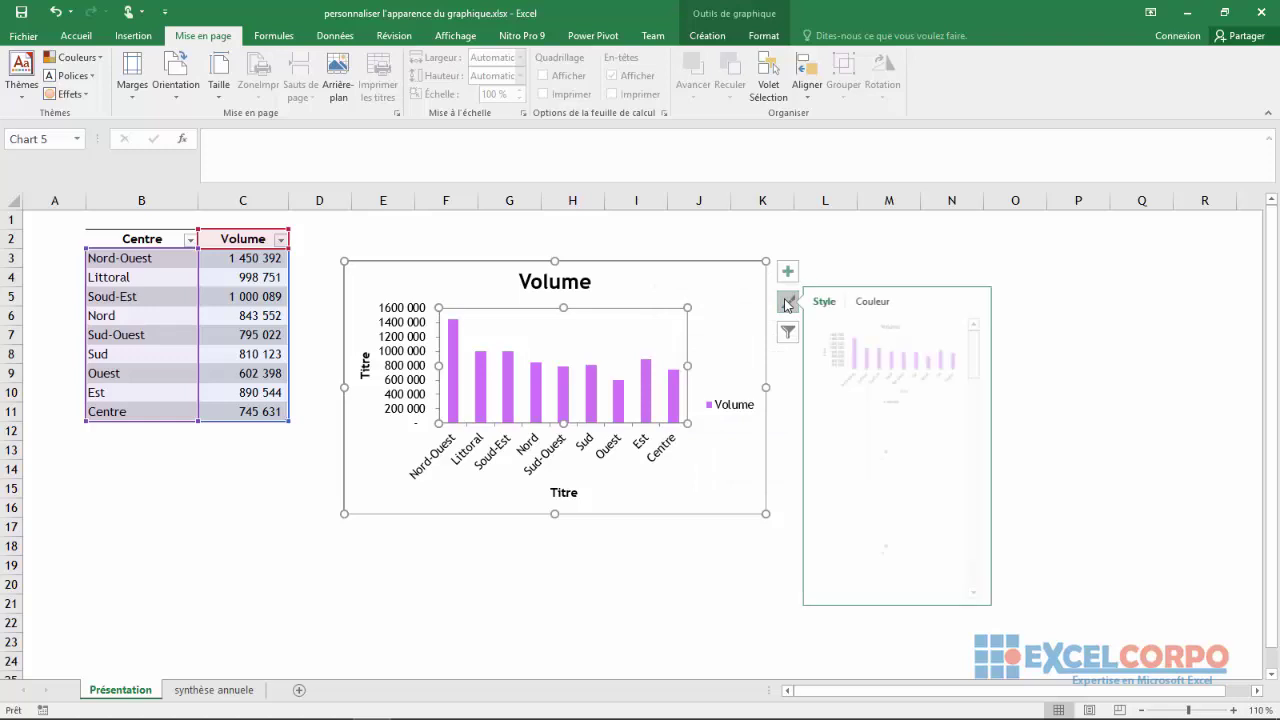
click(884, 306)
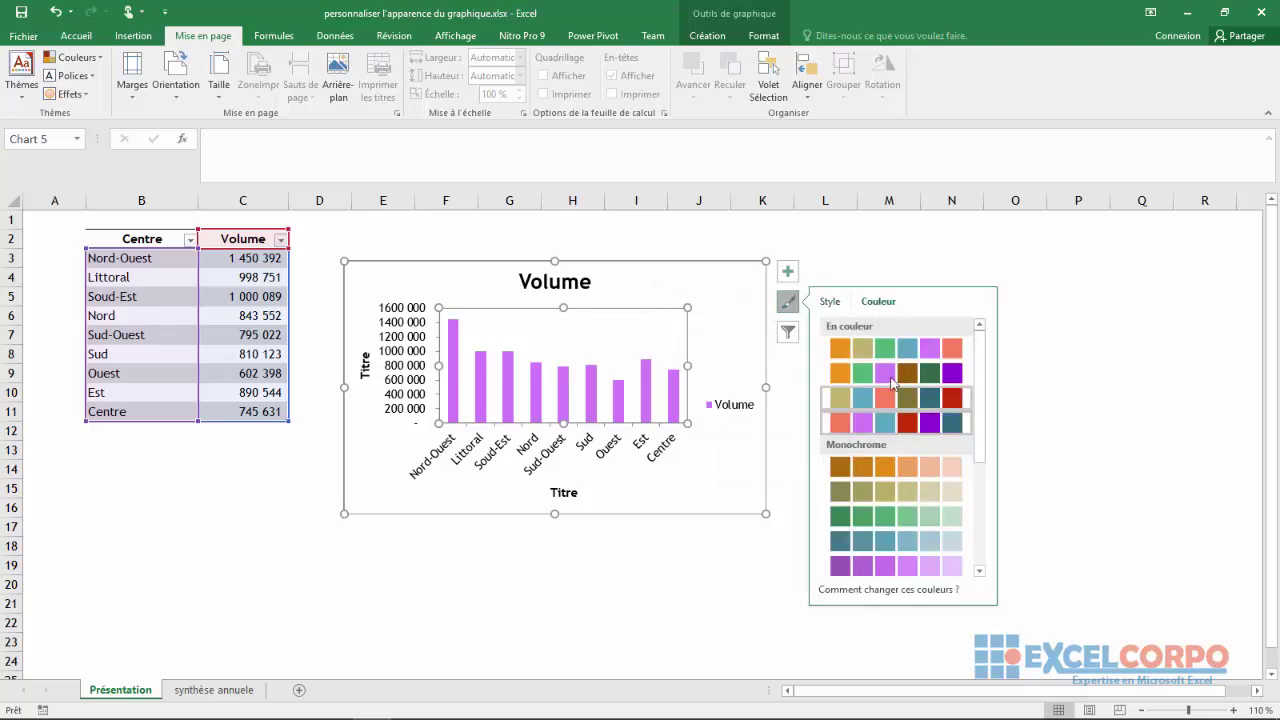
click(898, 376)
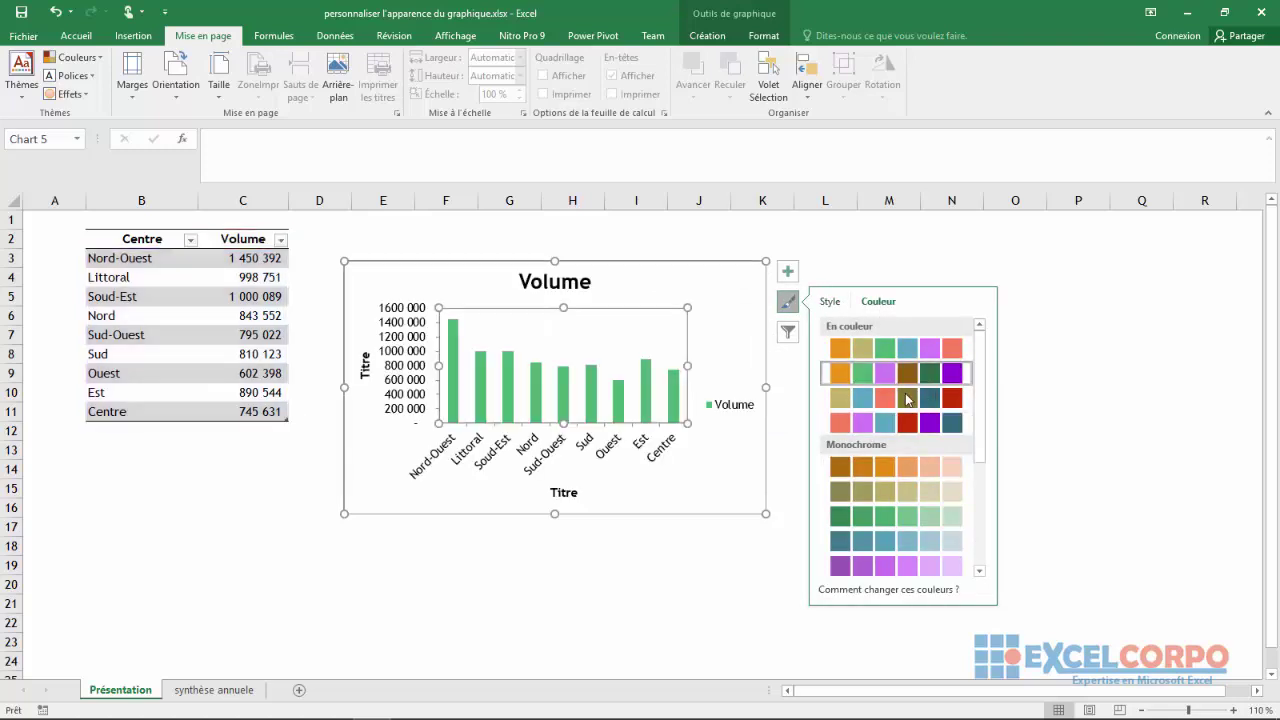
click(892, 399)
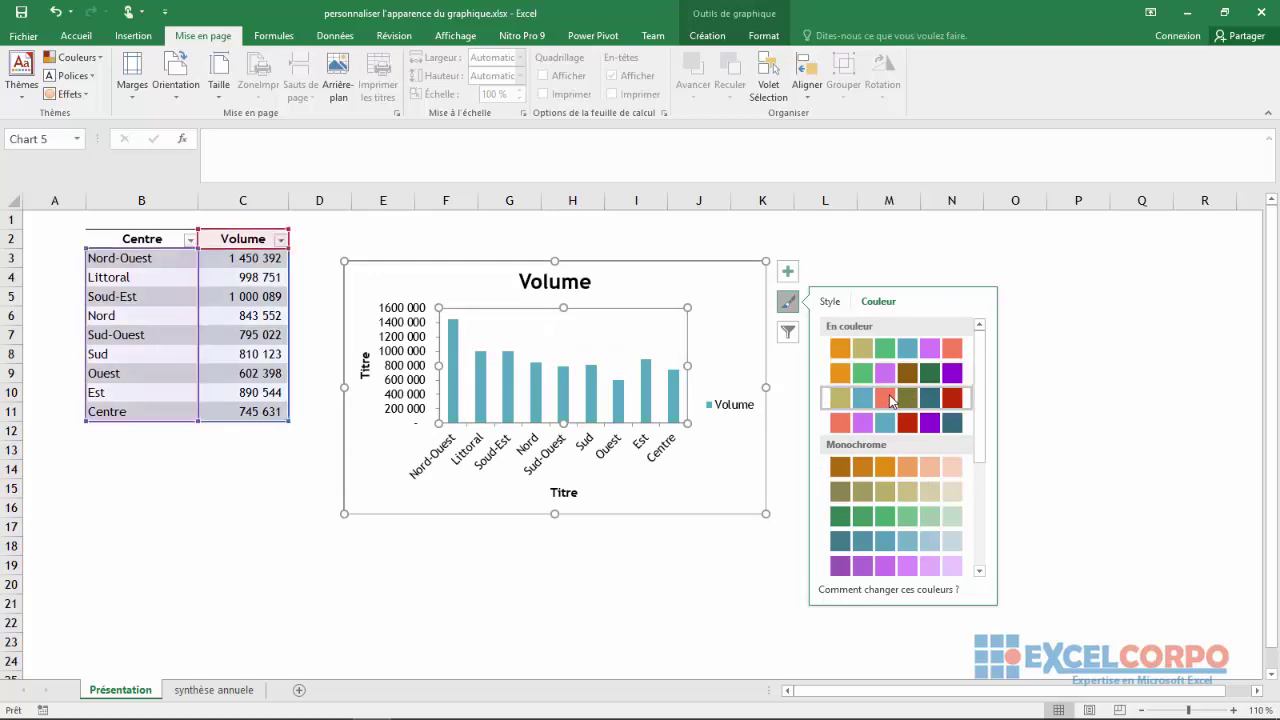